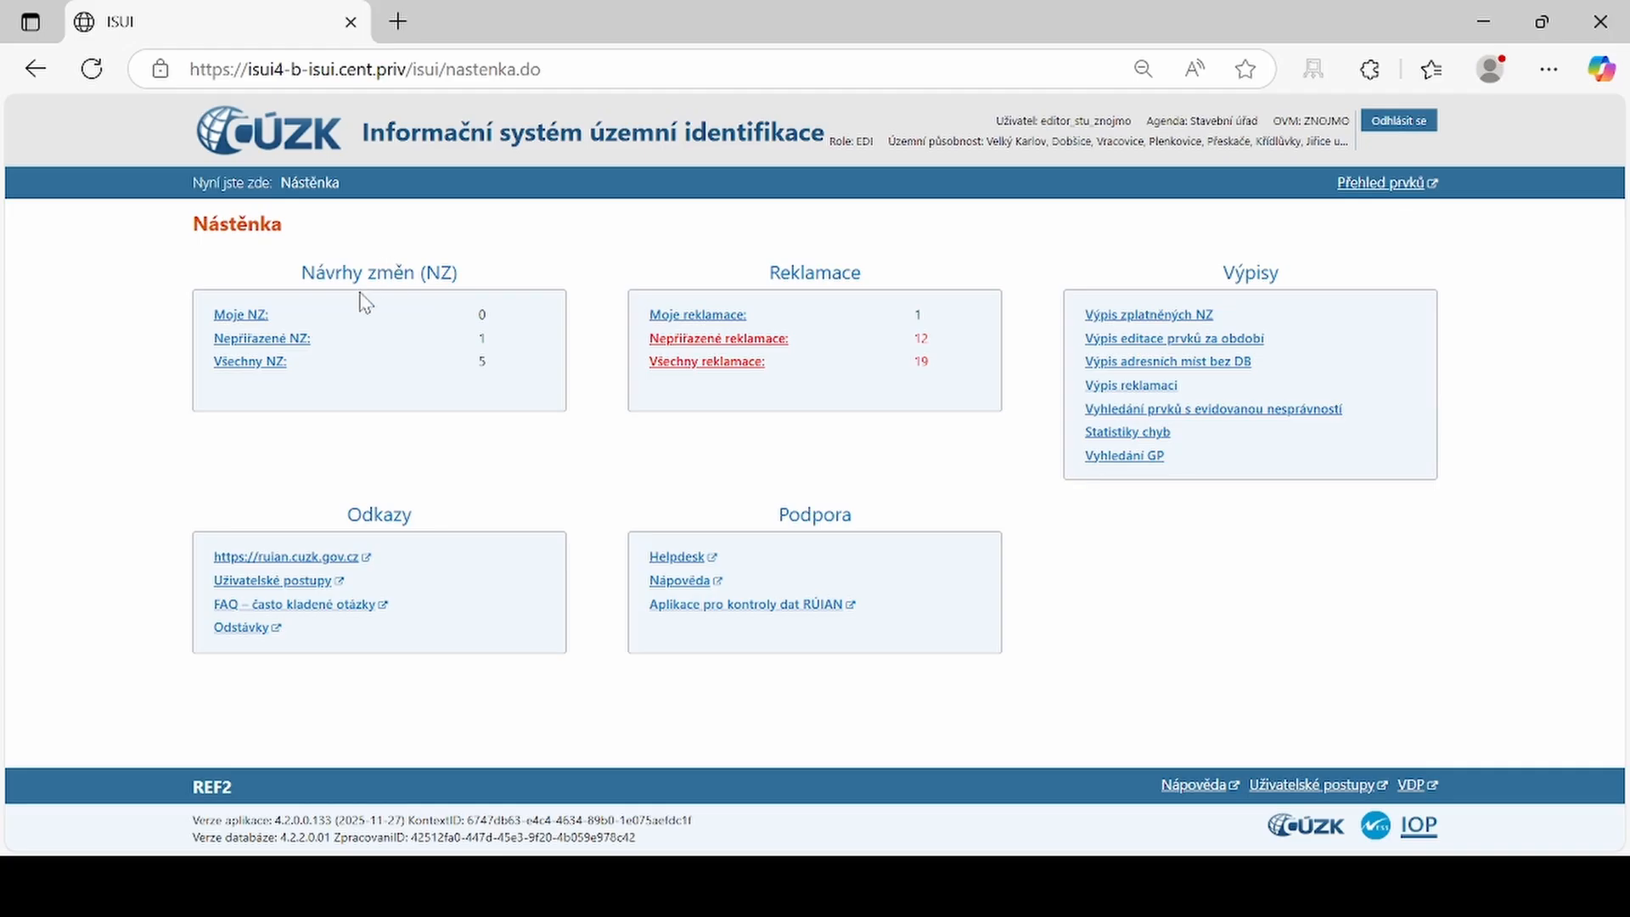
- Create a new change proposal (NZ) from the own-proposals list and name it "založení stavebního objektu s č.p."
{"action": "left_click", "coordinate": [228, 314]}
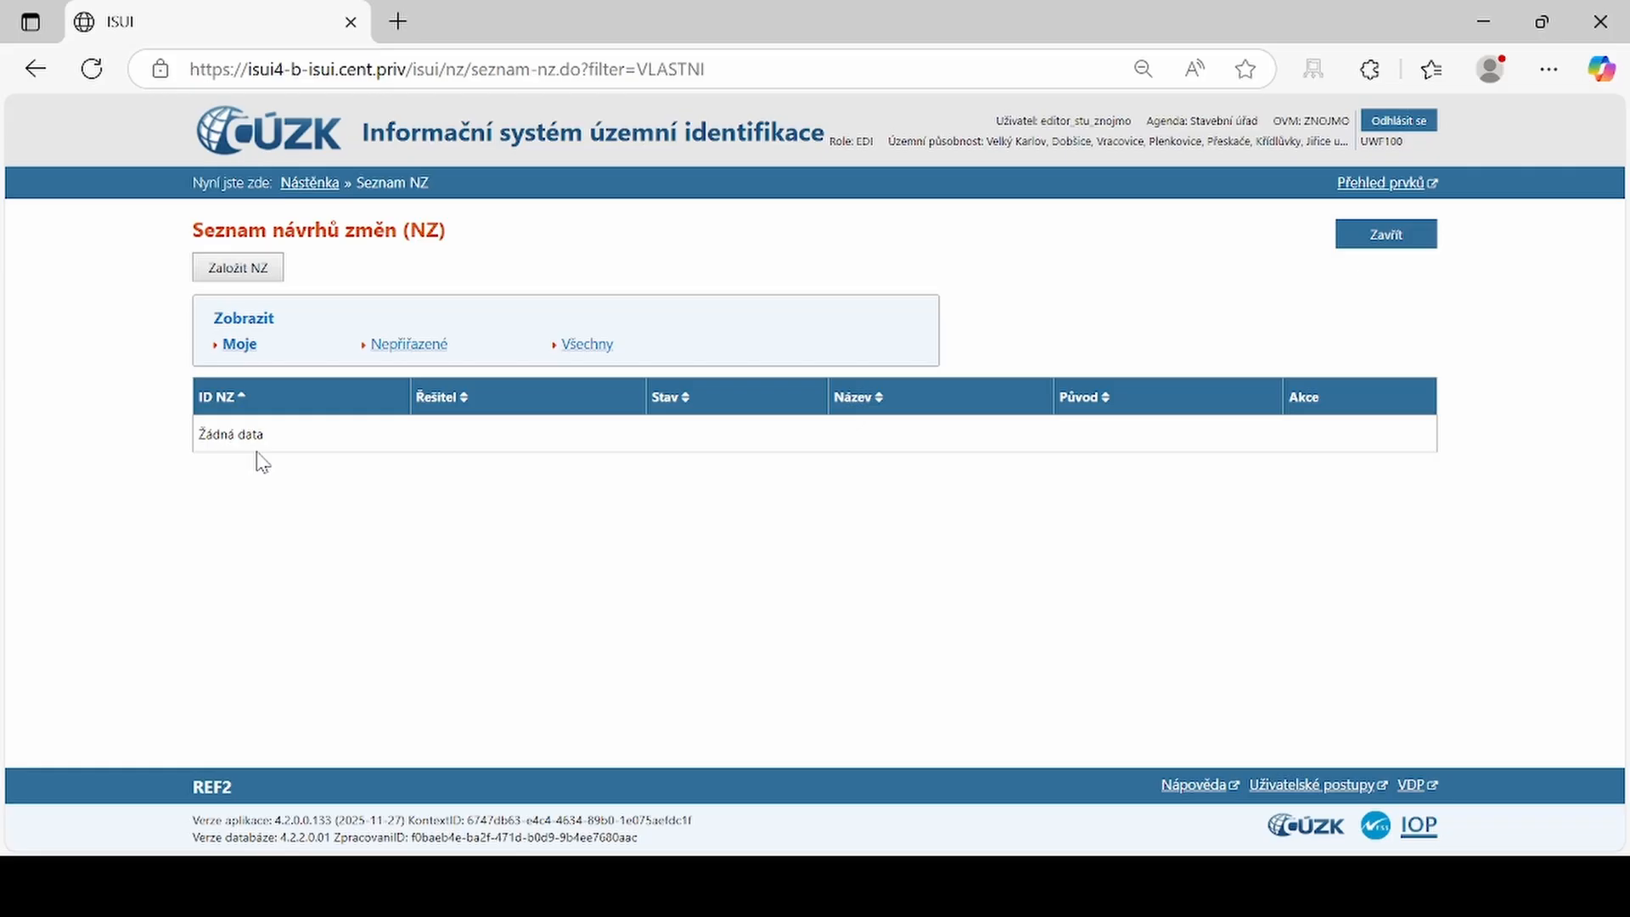
{"action": "left_click", "coordinate": [257, 268]}
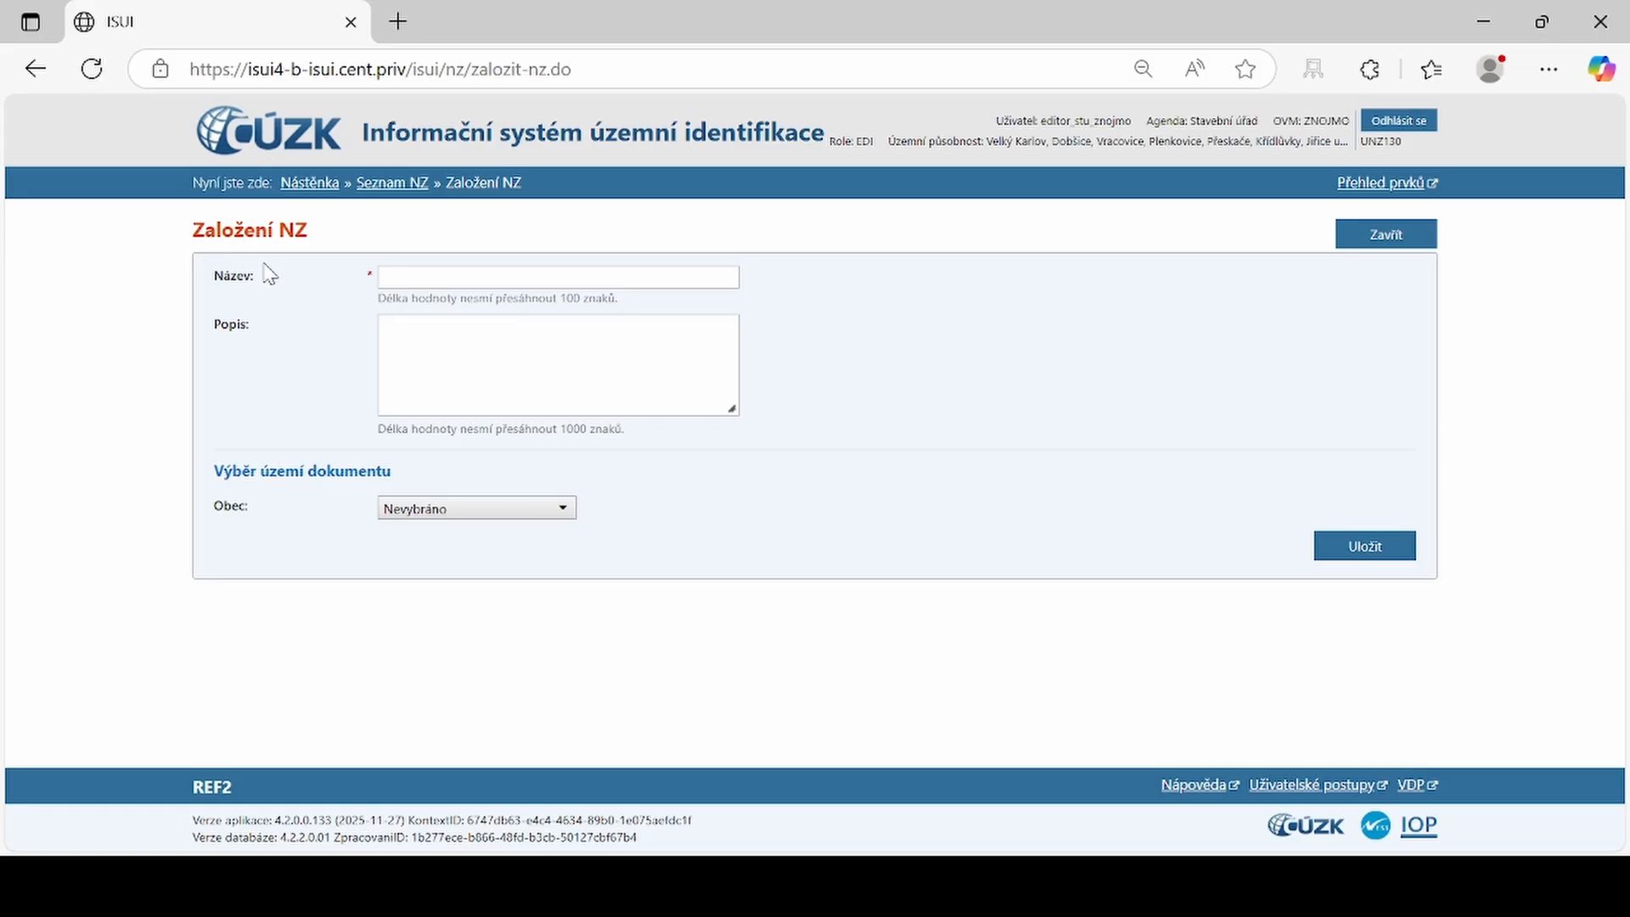
{"action": "left_click", "coordinate": [450, 277]}
{"action": "type", "text": "založení"}
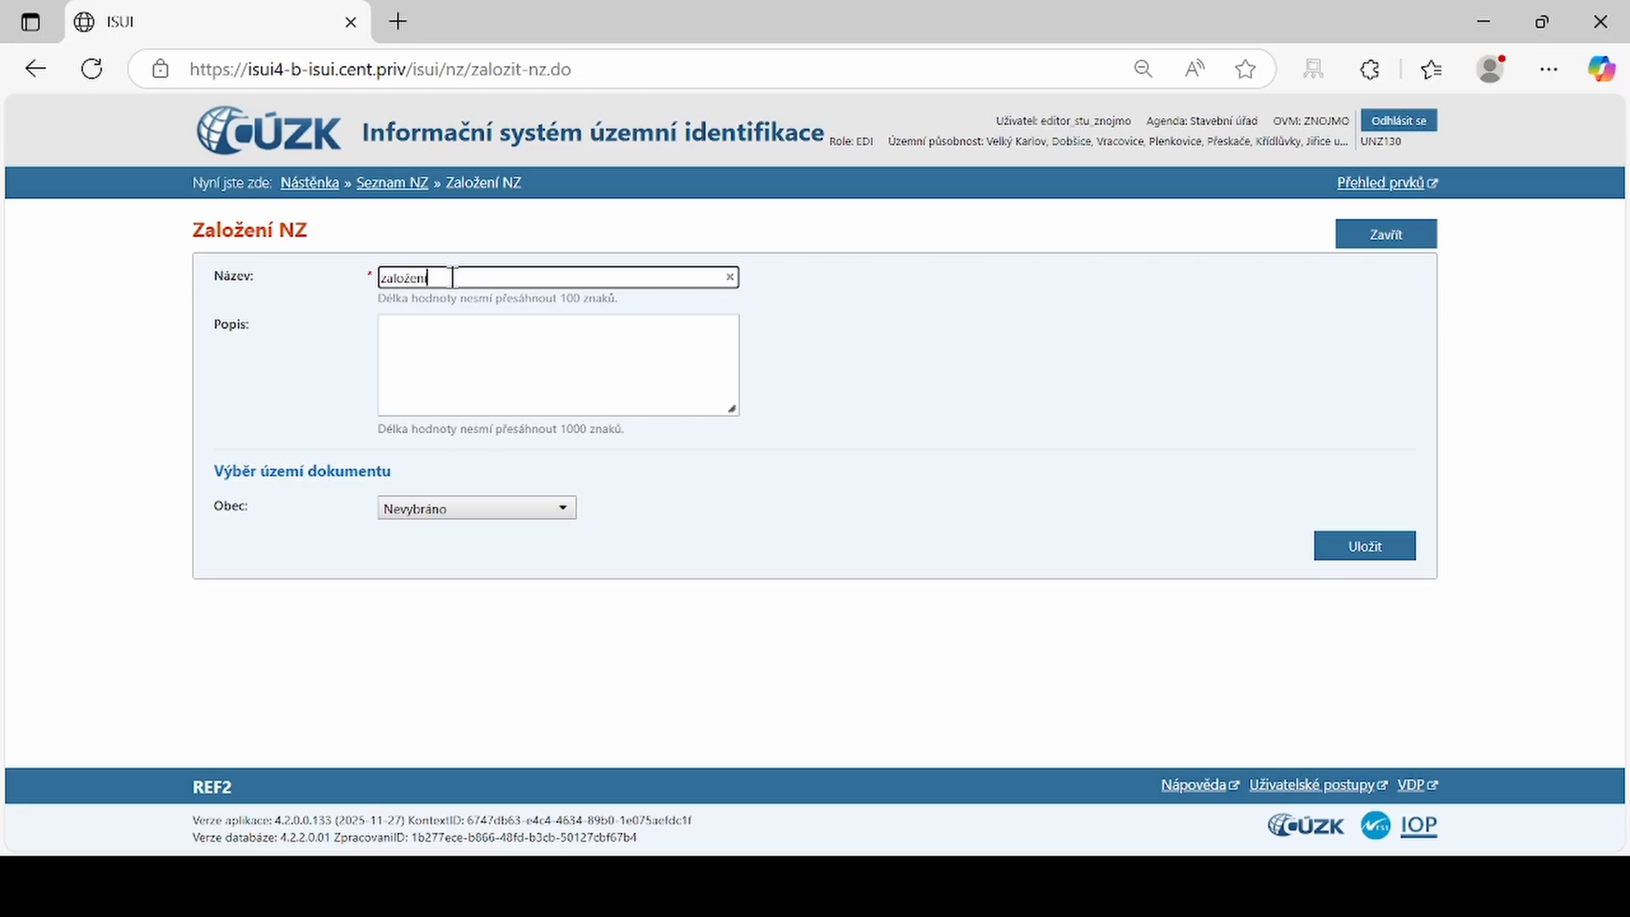
{"action": "type", "text": " stavebního objektu s č.p. 5555"}
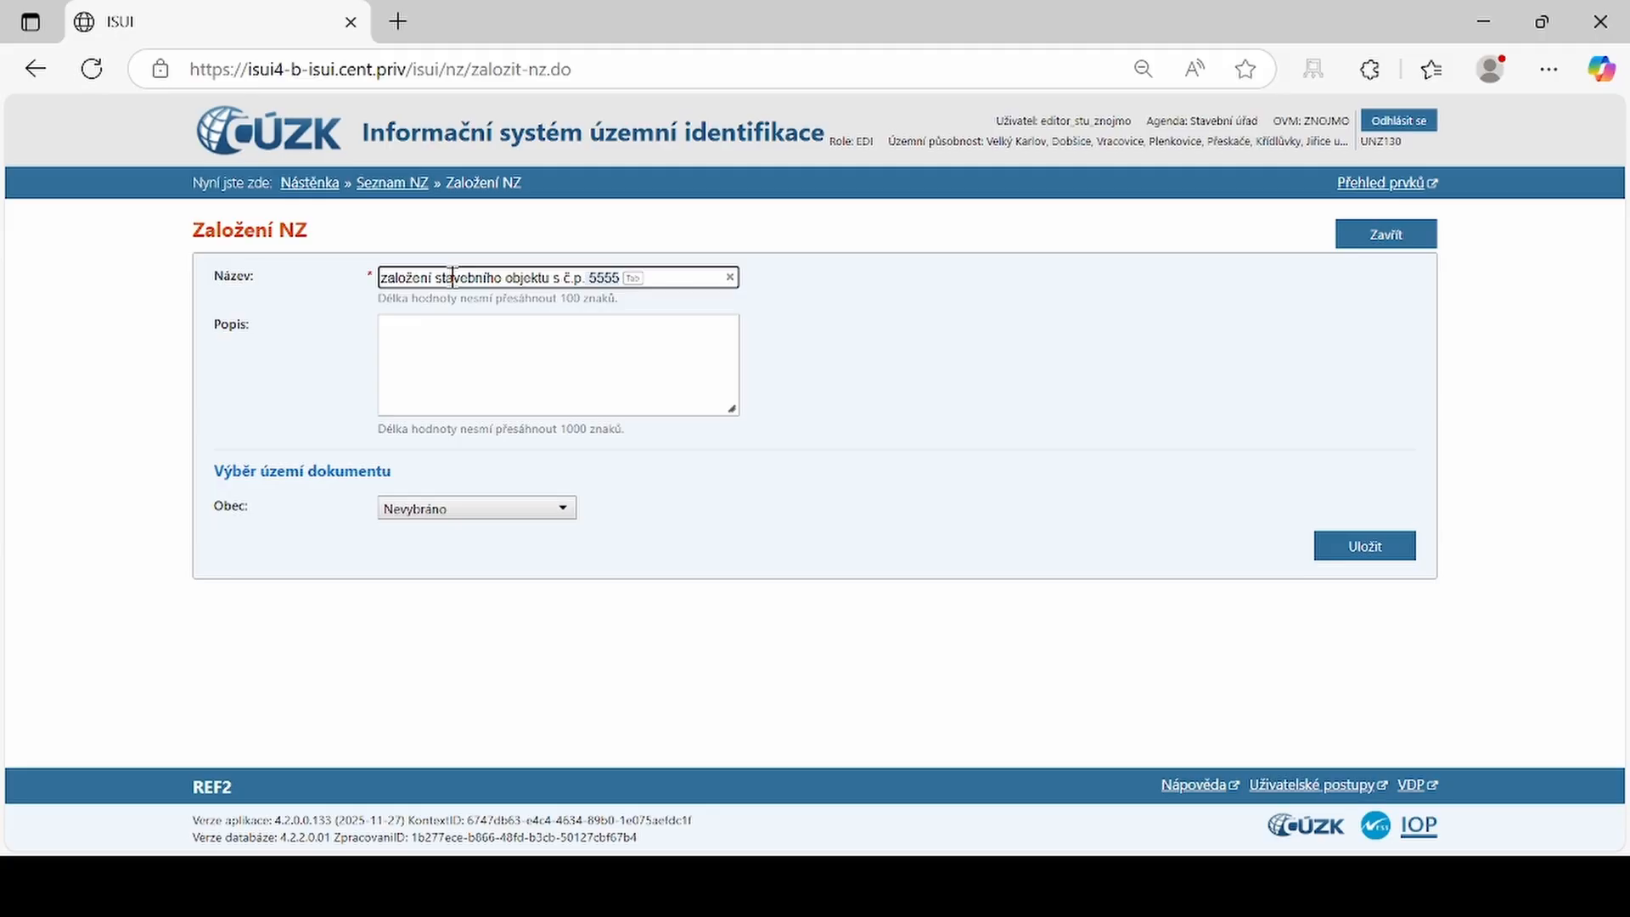
- Fill in the proposal's description as "č.p.5555, katastrální území Znojmo-město"
{"action": "left_click", "coordinate": [405, 354]}
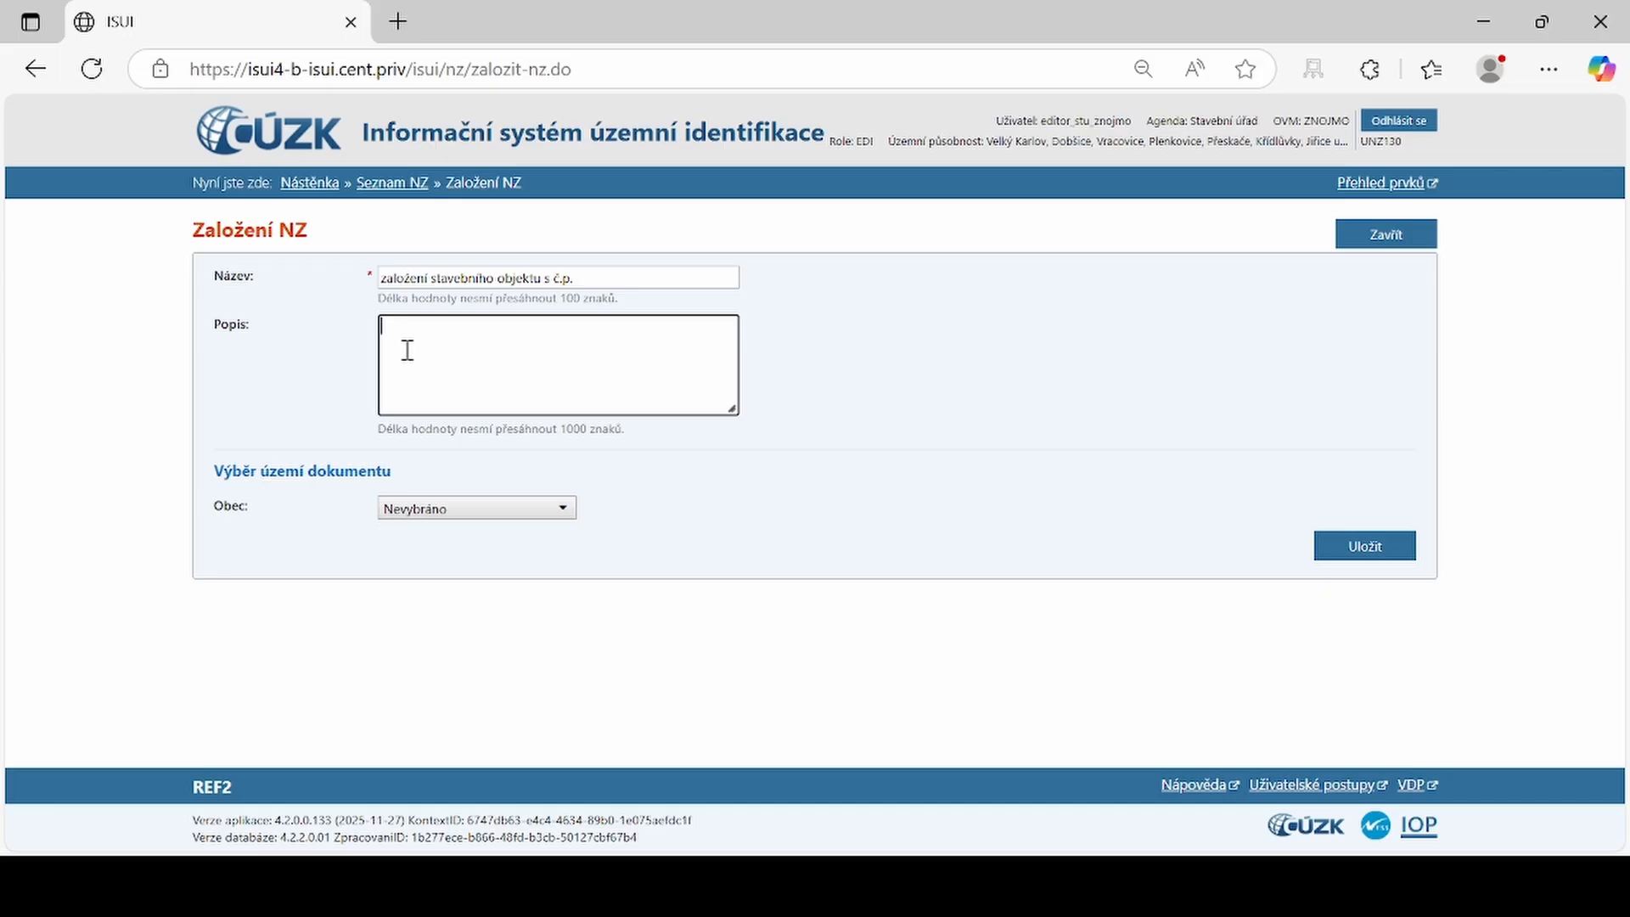
{"action": "type", "text": "č.p.5555, katastrální území Znojmo"}
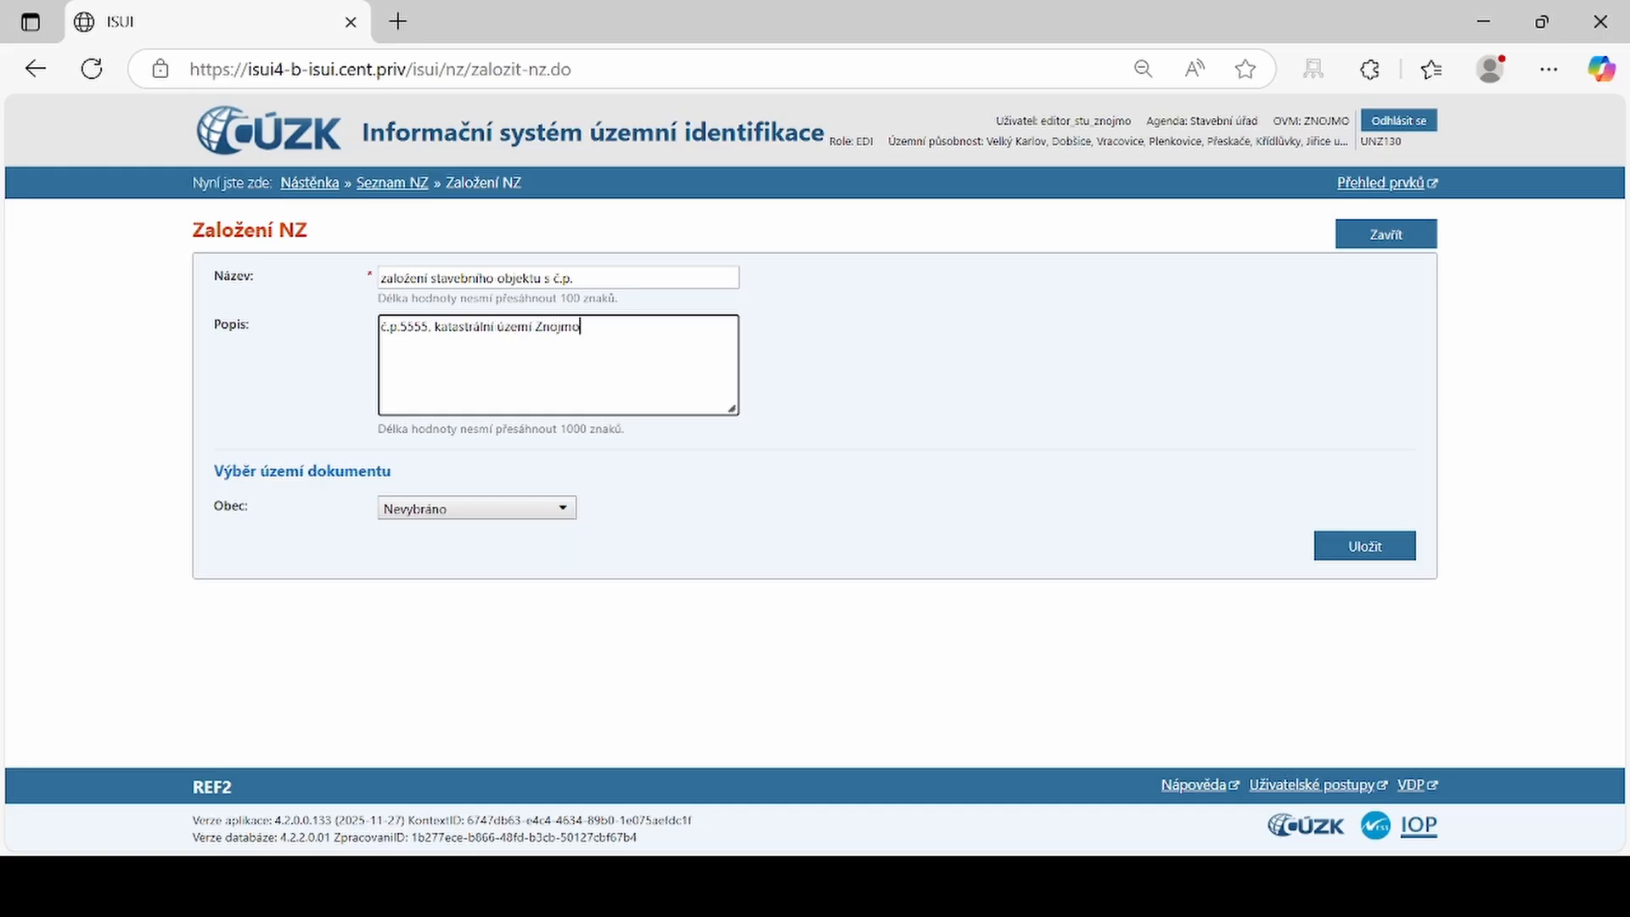
{"action": "type", "text": "-město"}
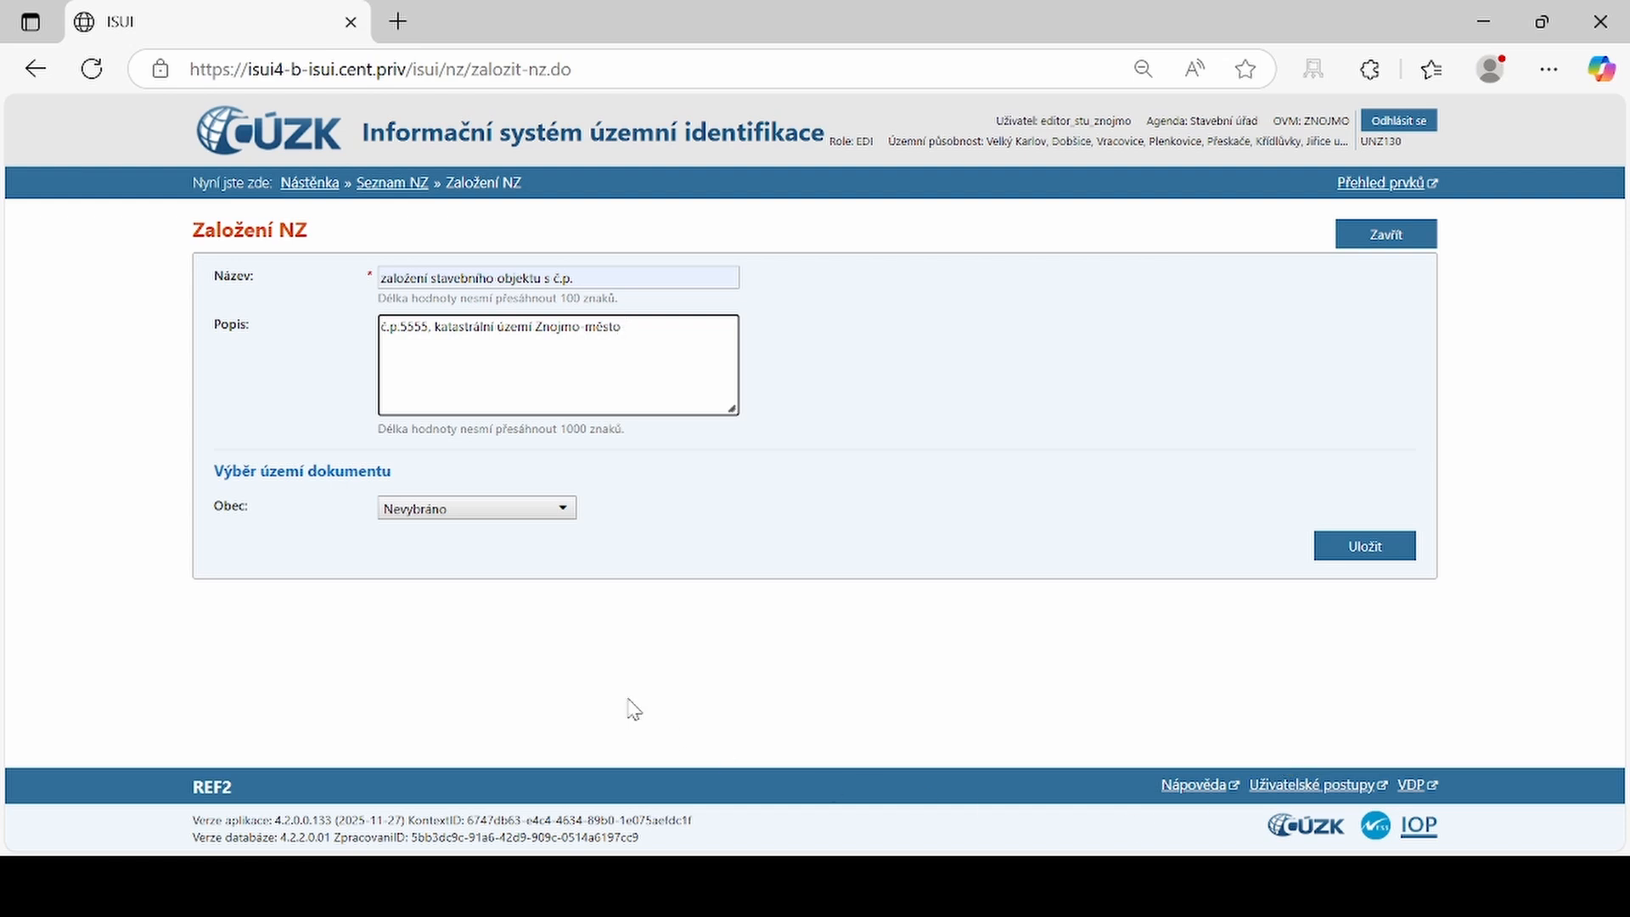
- Choose Znojmo as the document's municipality (Obec) and save the new change proposal
{"action": "left_click", "coordinate": [476, 508]}
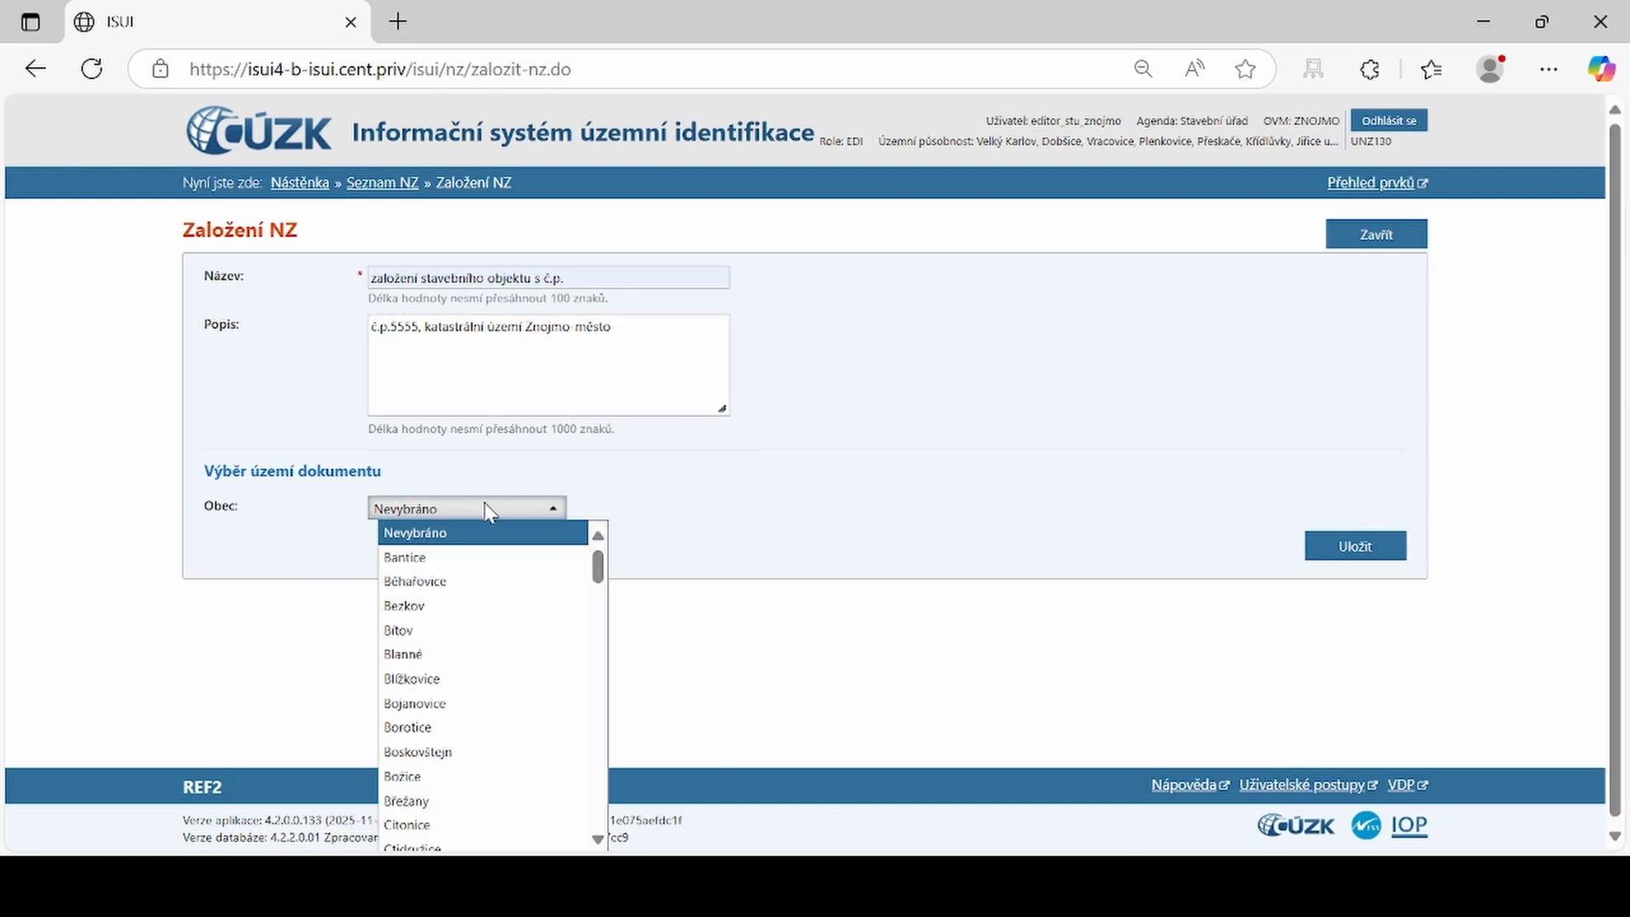
{"action": "scroll", "coordinate": [488, 511], "scroll_direction": "down", "scroll_amount": 15}
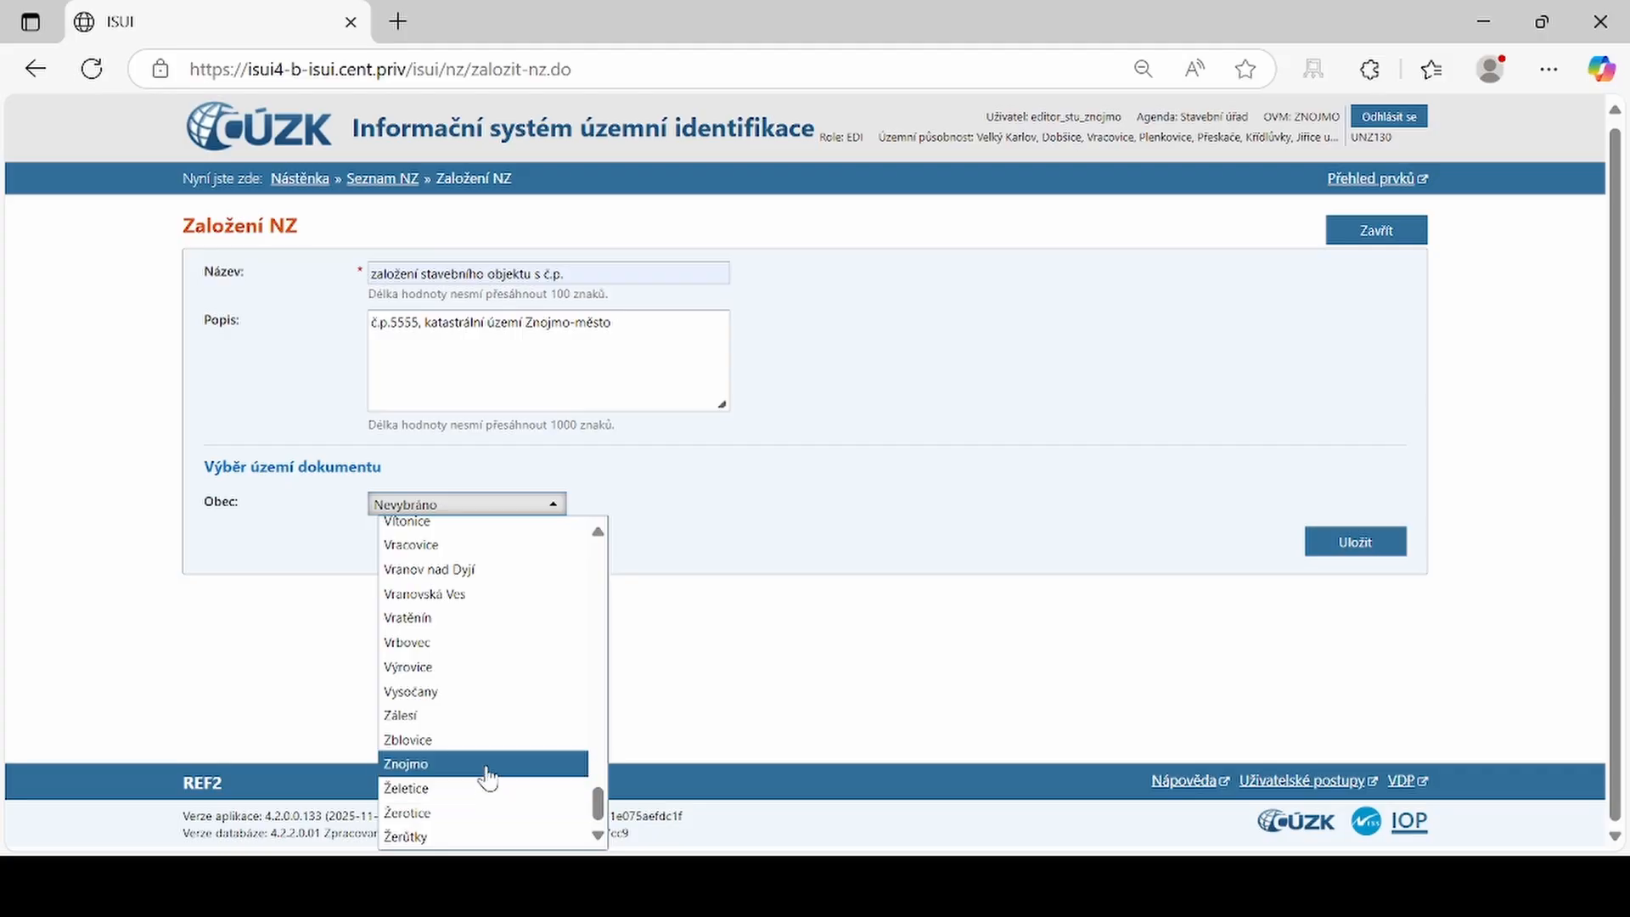
{"action": "left_click", "coordinate": [490, 766]}
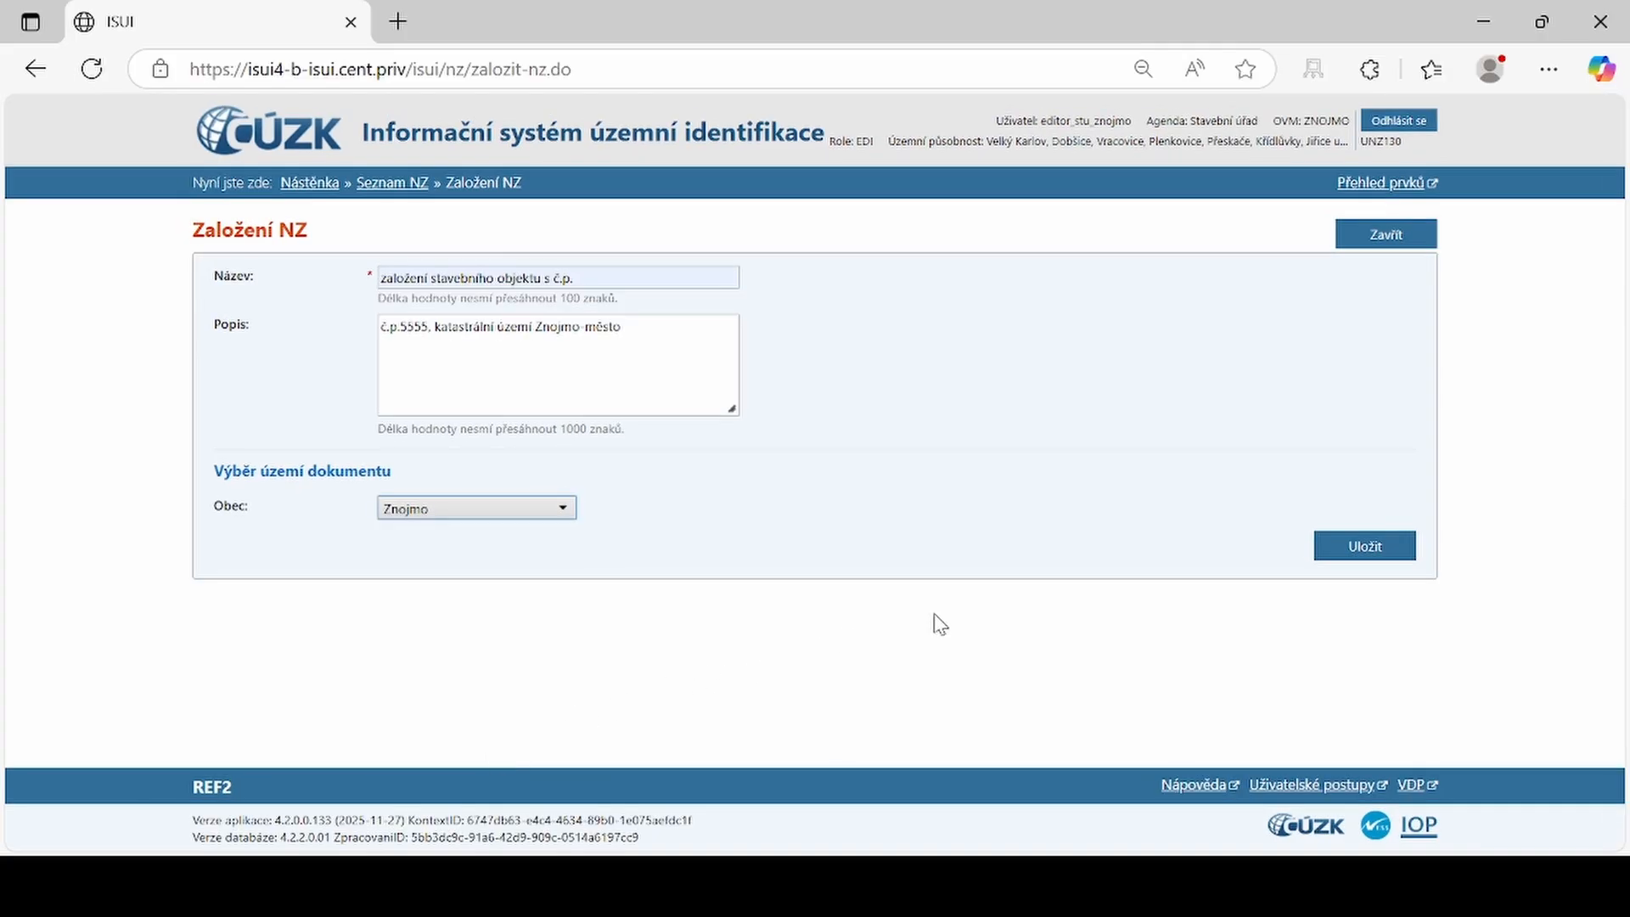
{"action": "left_click", "coordinate": [1347, 546]}
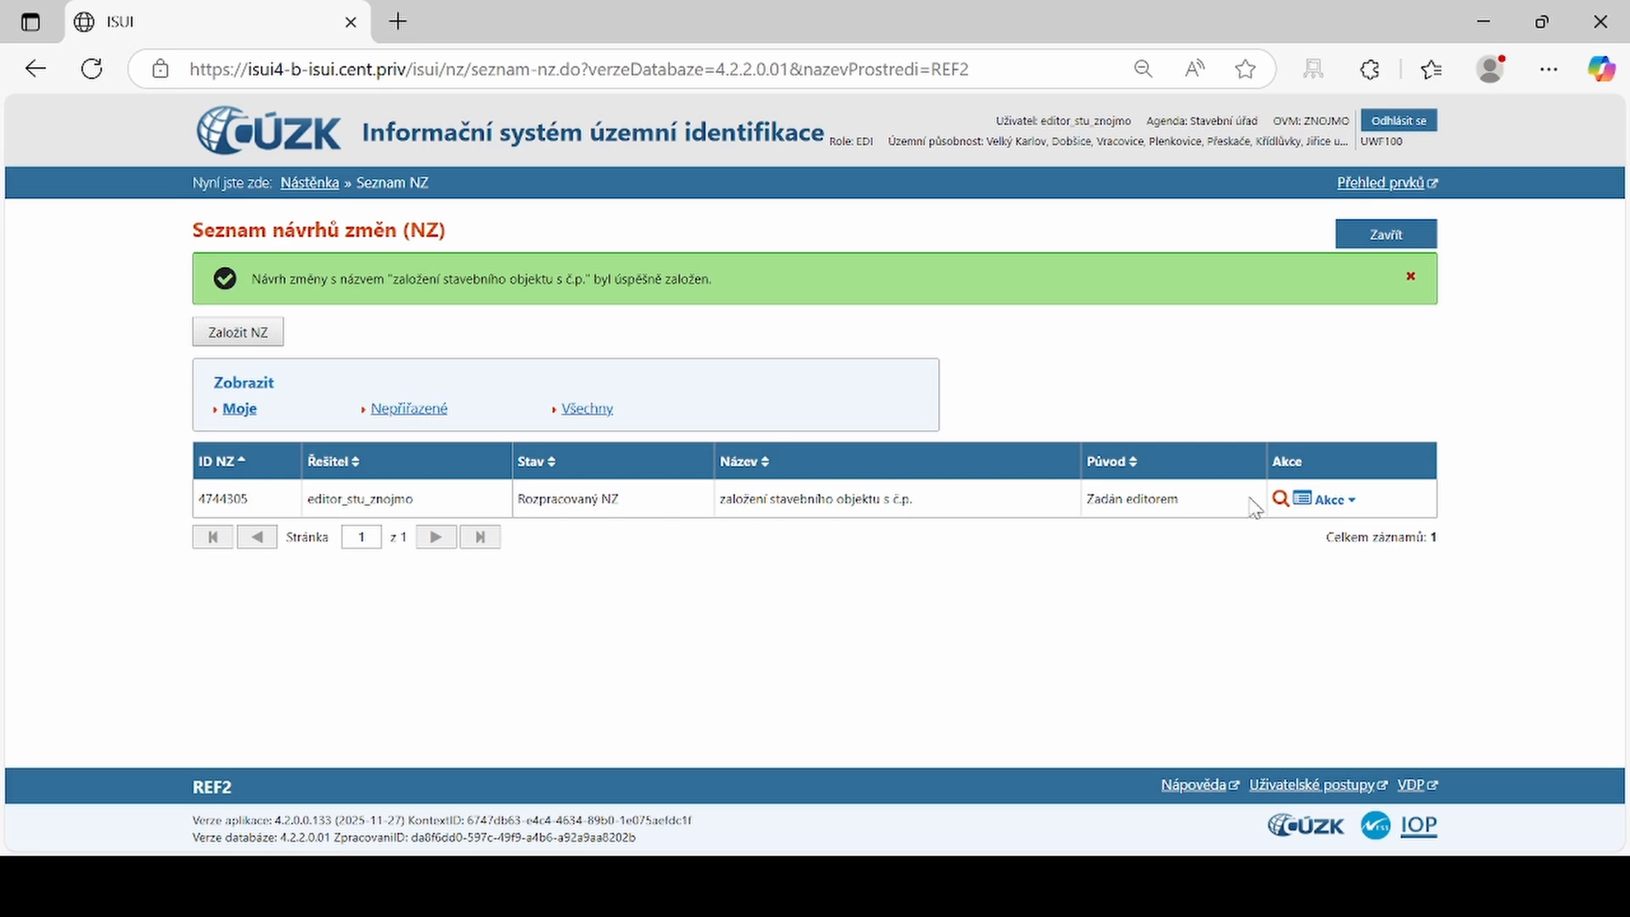
- Open the proposal and add a supporting document of type Kolaudační rozhodnutí, specified as "dle § 235 zák. 283/2021 Sb"
{"action": "left_click", "coordinate": [1282, 500]}
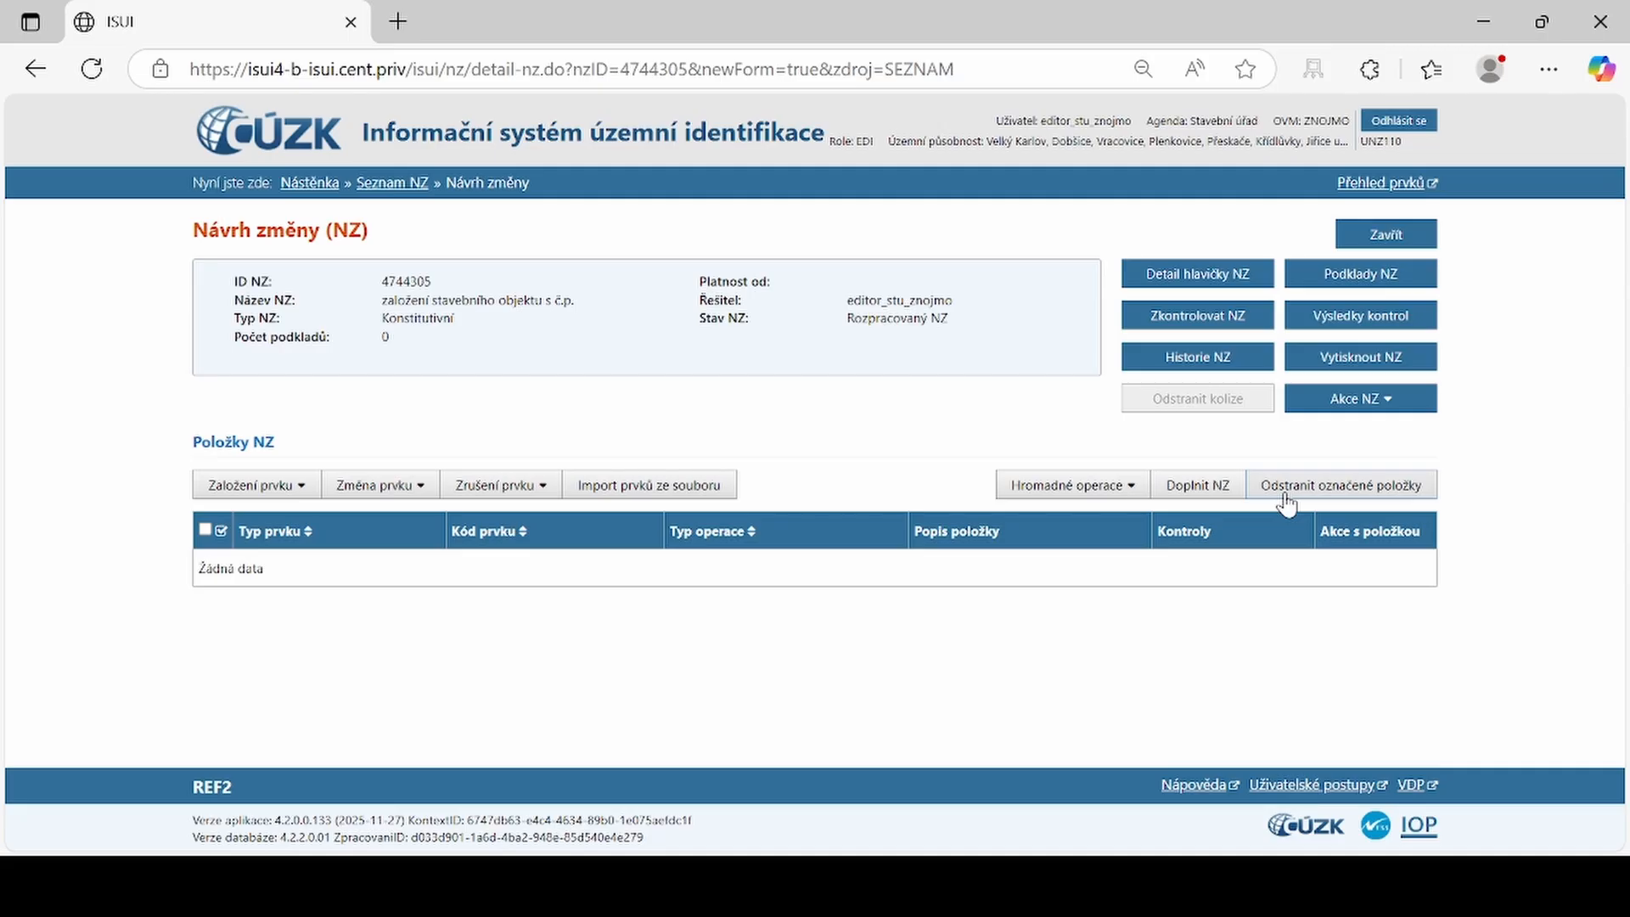
{"action": "left_click", "coordinate": [1287, 502]}
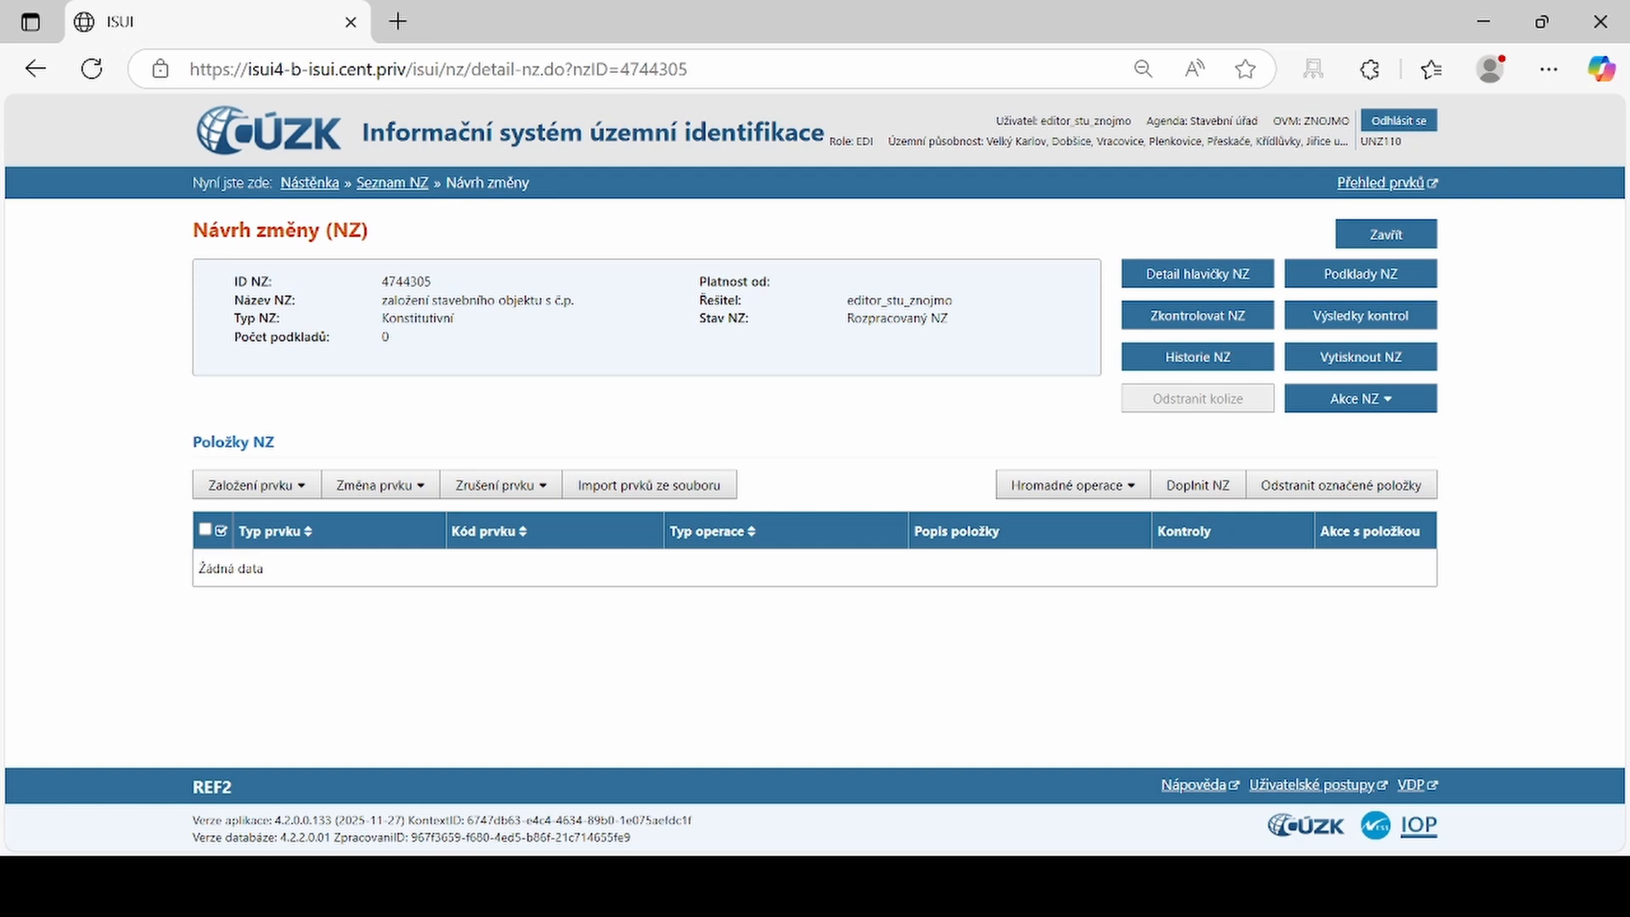
{"action": "left_click", "coordinate": [1333, 284]}
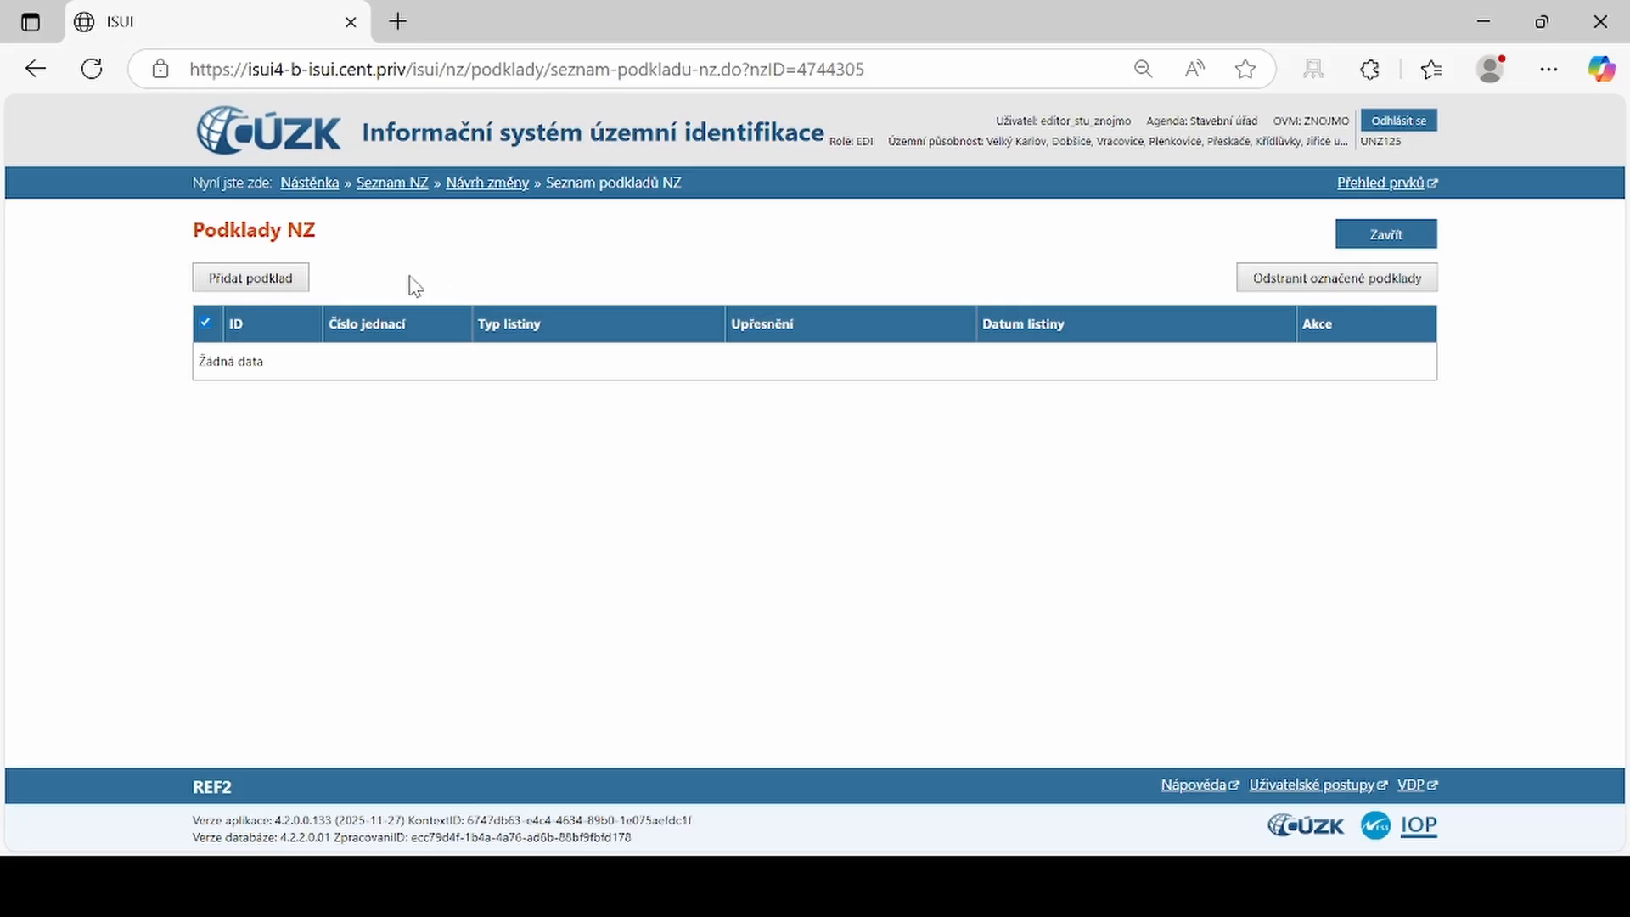
{"action": "left_click", "coordinate": [280, 287]}
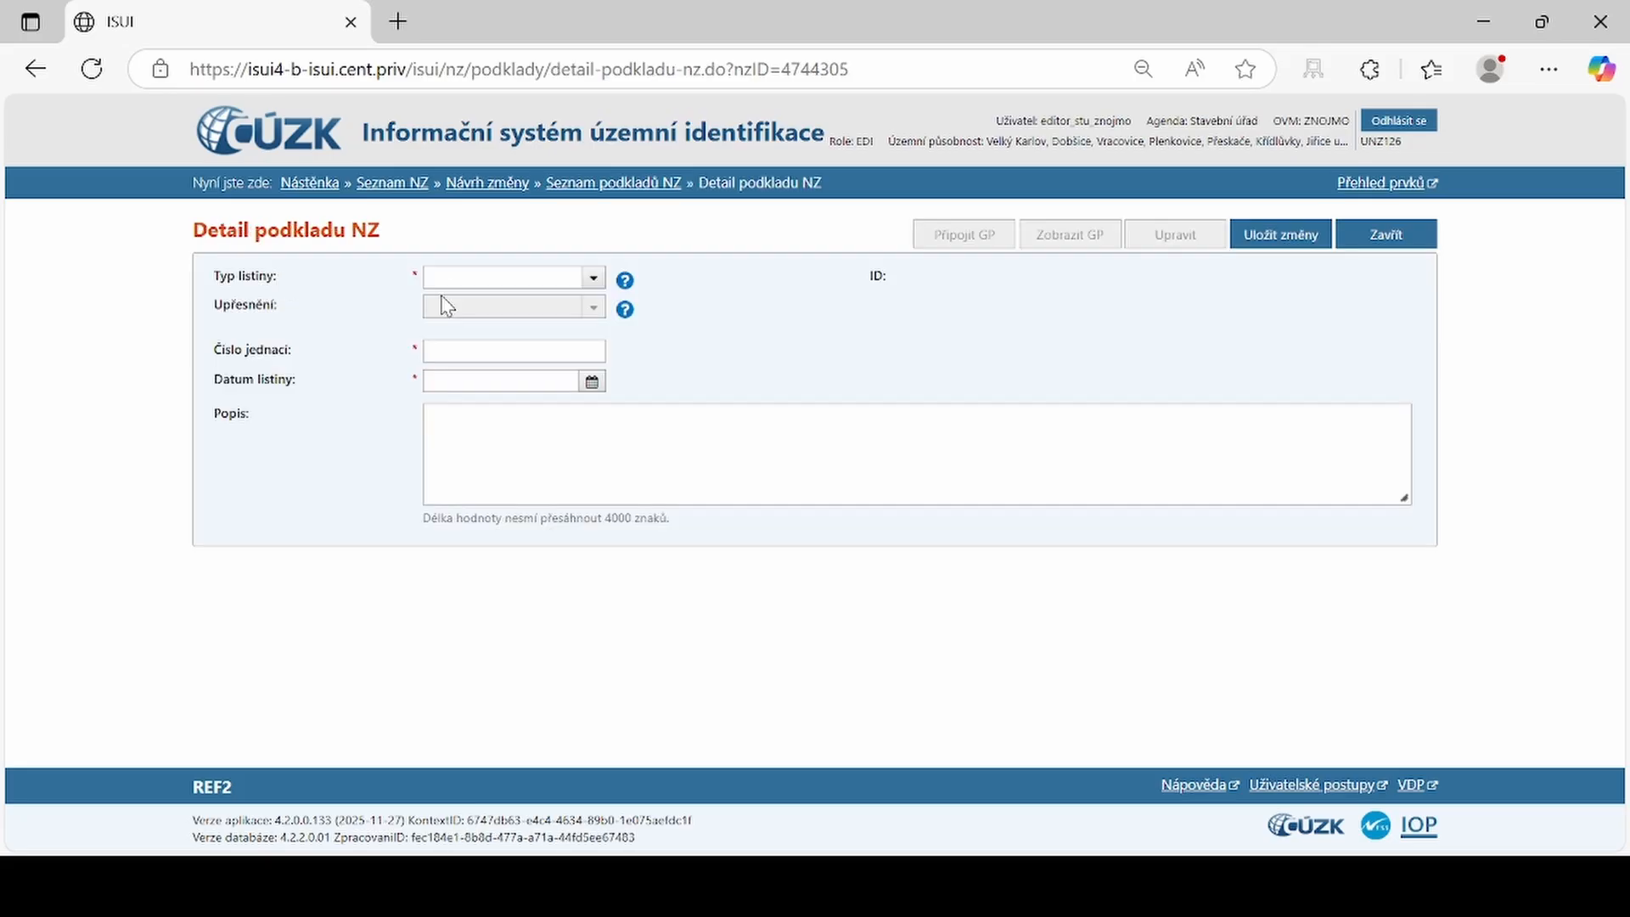
{"action": "left_click", "coordinate": [592, 280]}
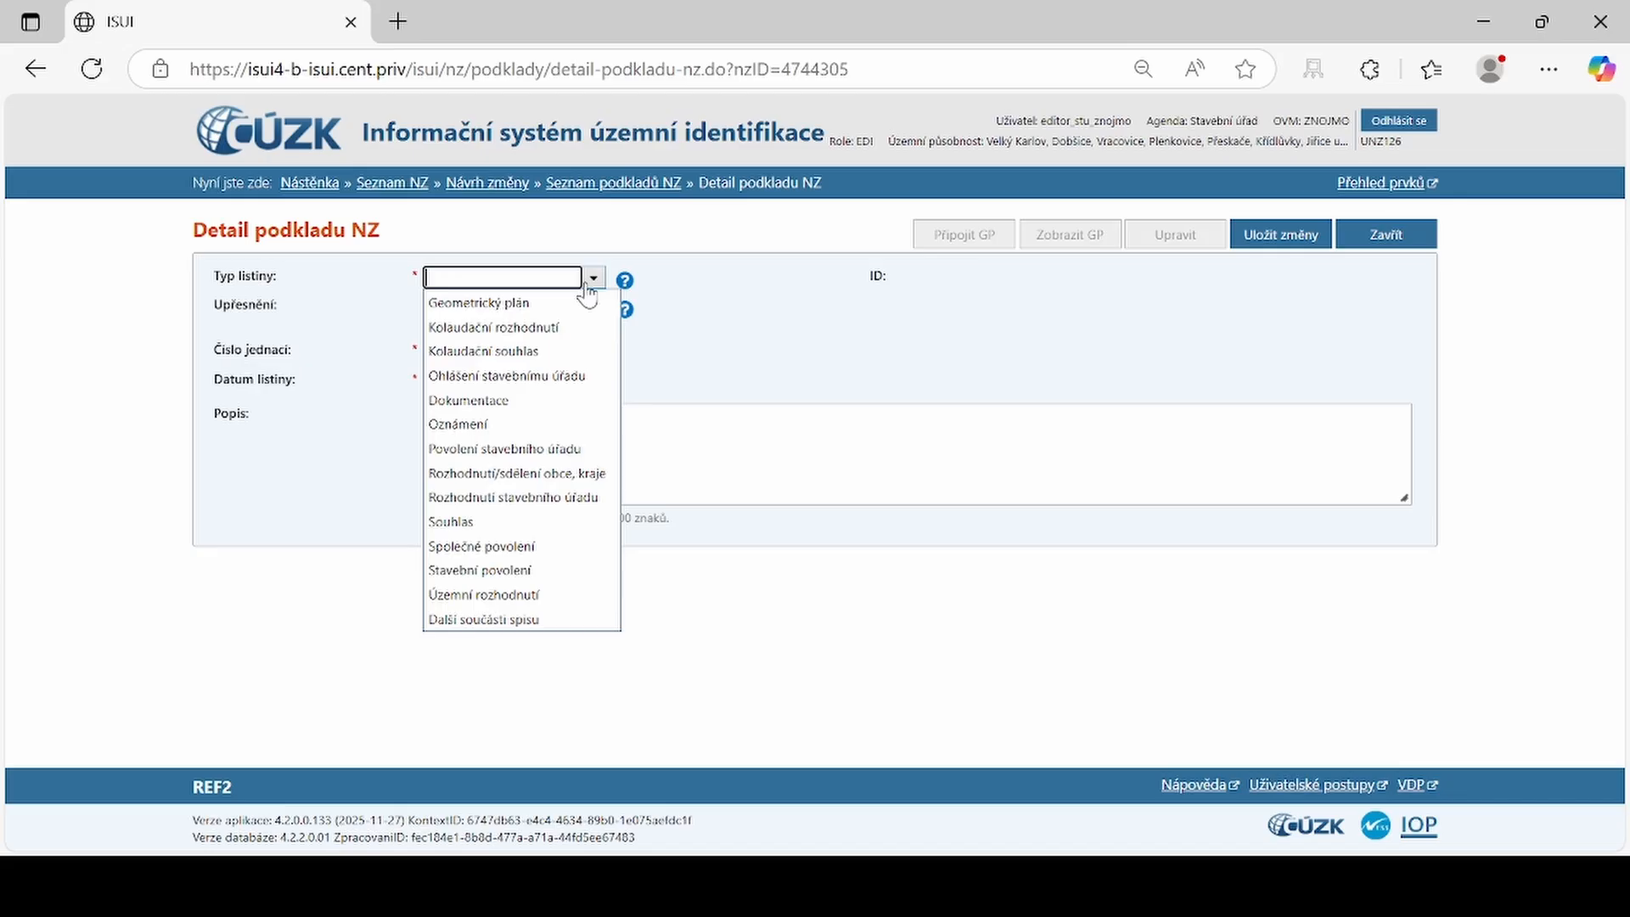
{"action": "left_click", "coordinate": [535, 328]}
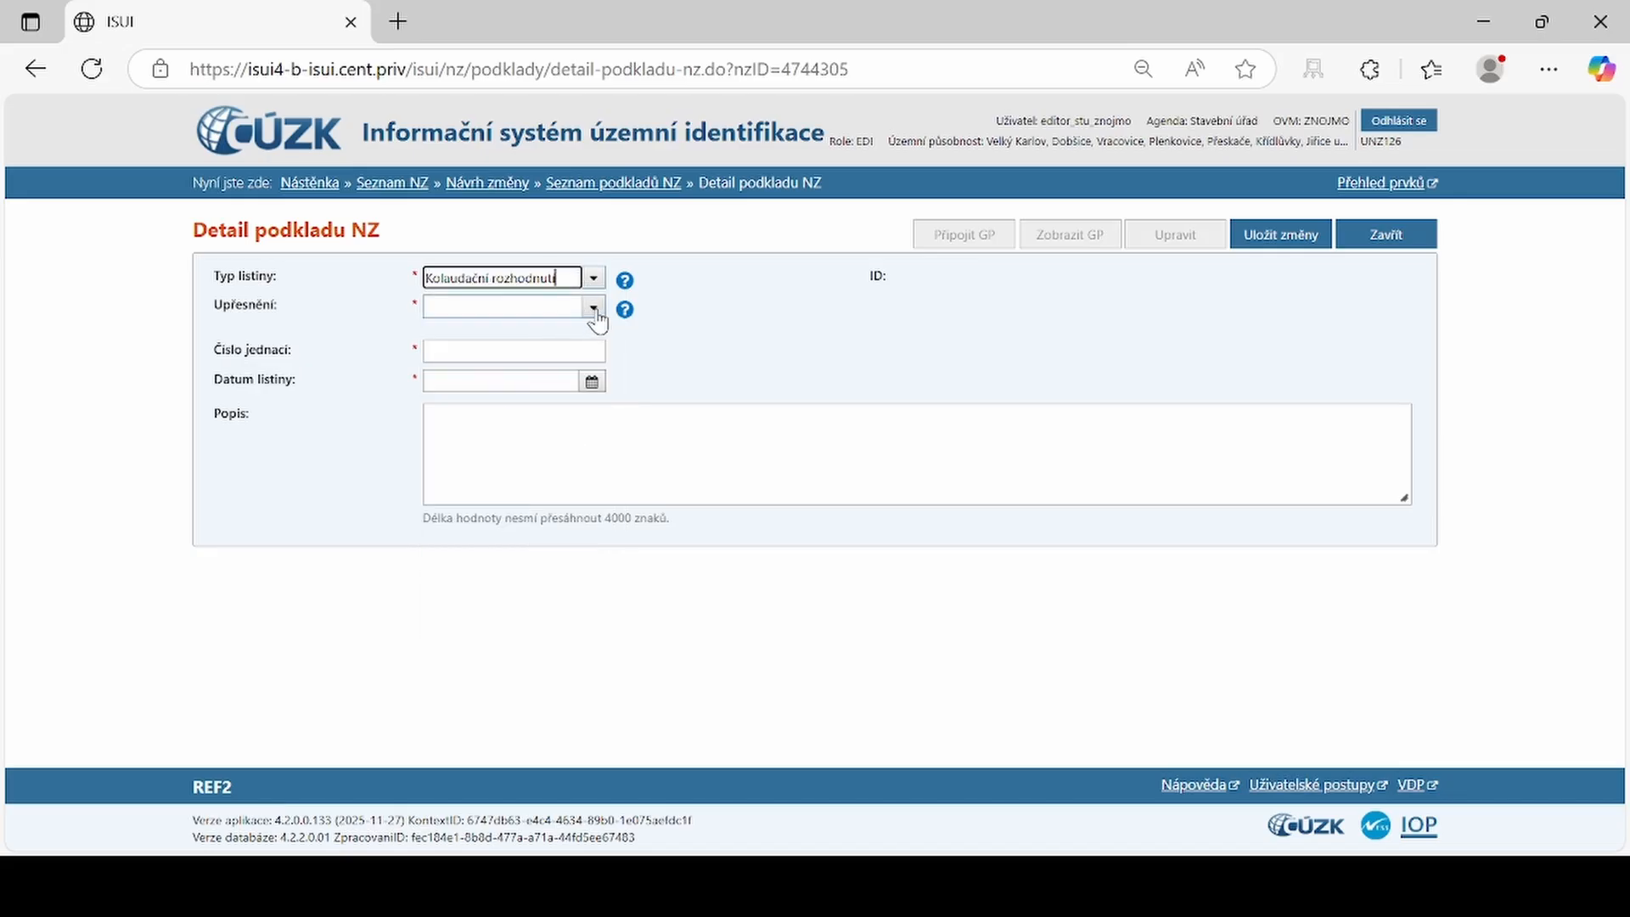
{"action": "left_click", "coordinate": [594, 309]}
{"action": "left_click", "coordinate": [530, 406]}
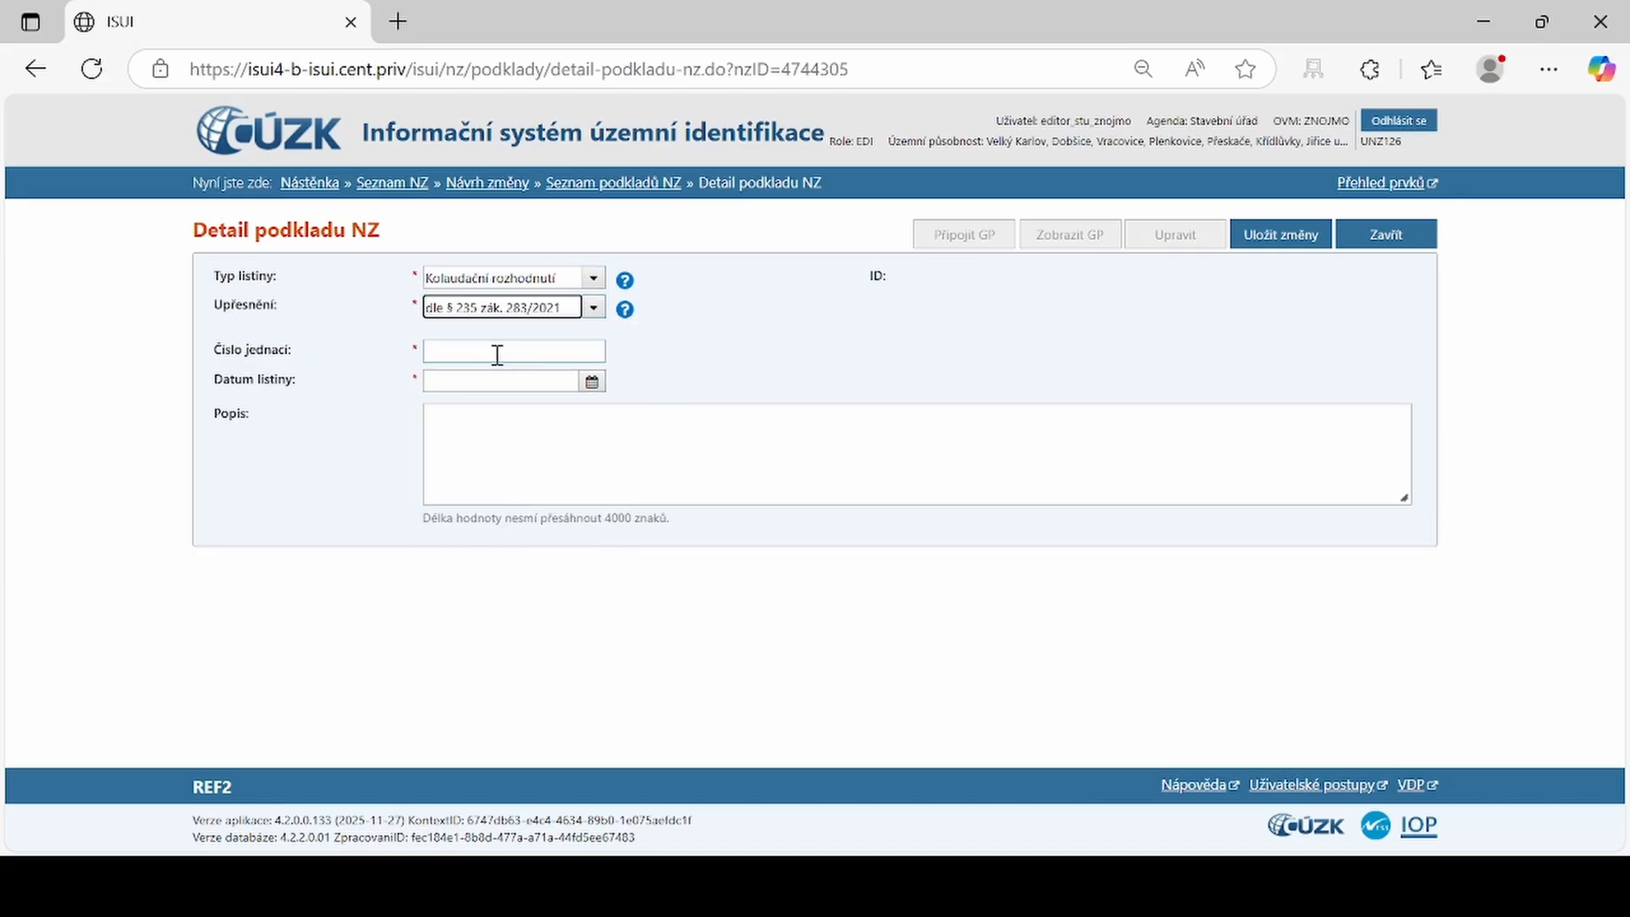
- Set the document's Číslo jednací to 25/2025 and Datum listiny to 06.01.2025, save it and return to the proposal
{"action": "left_click", "coordinate": [499, 351]}
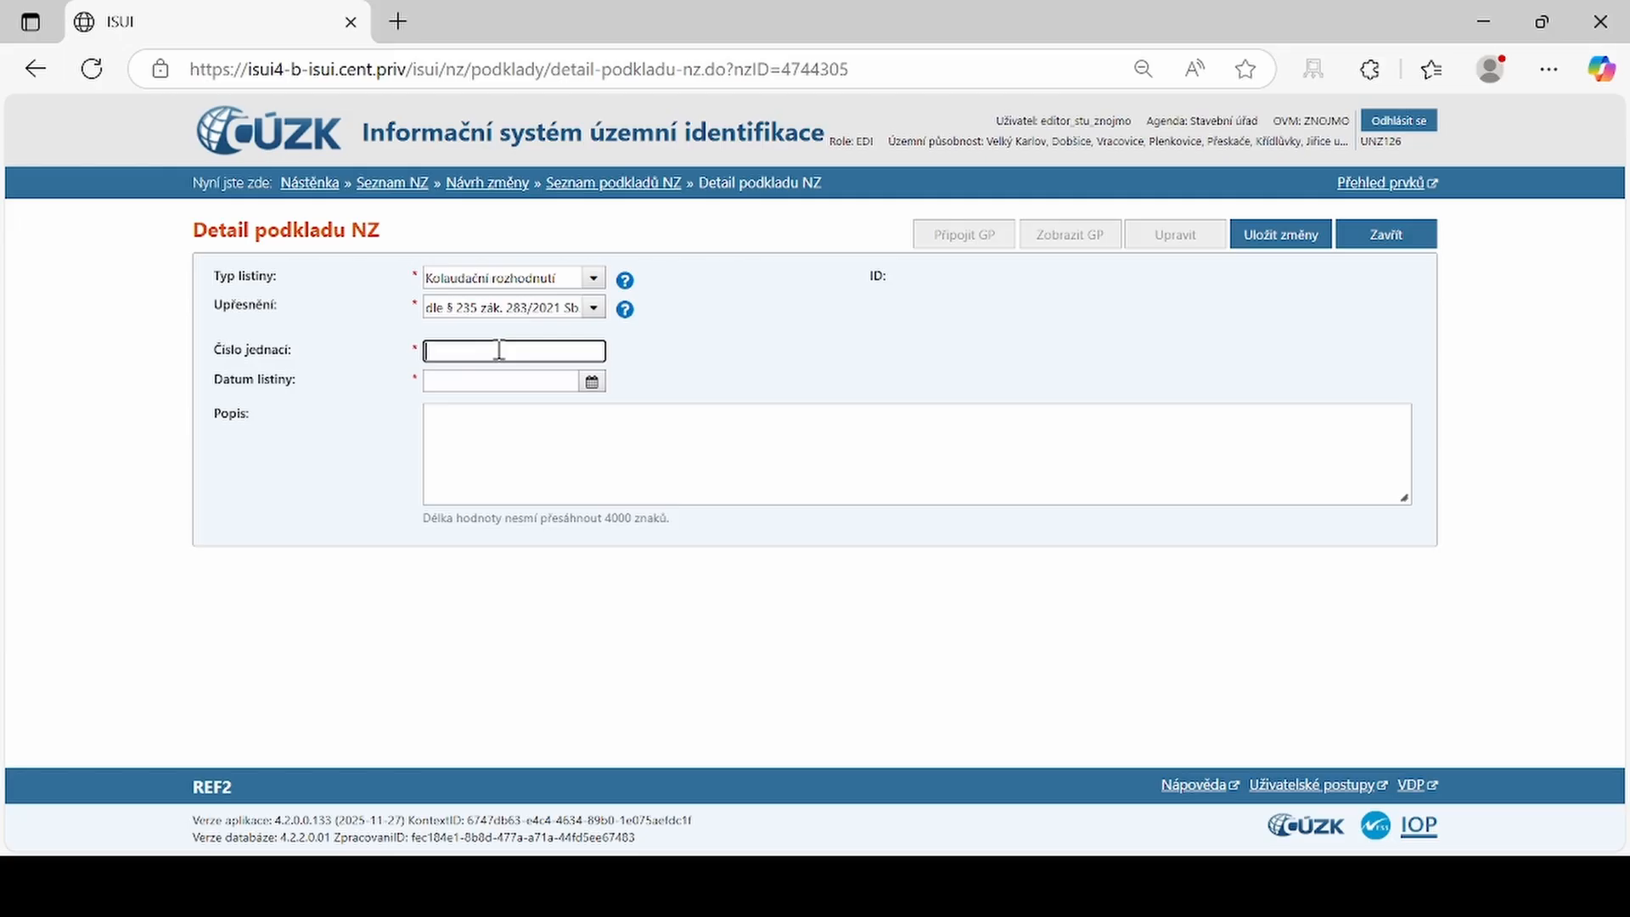
{"action": "type", "text": "25/2025"}
{"action": "left_click", "coordinate": [592, 382]}
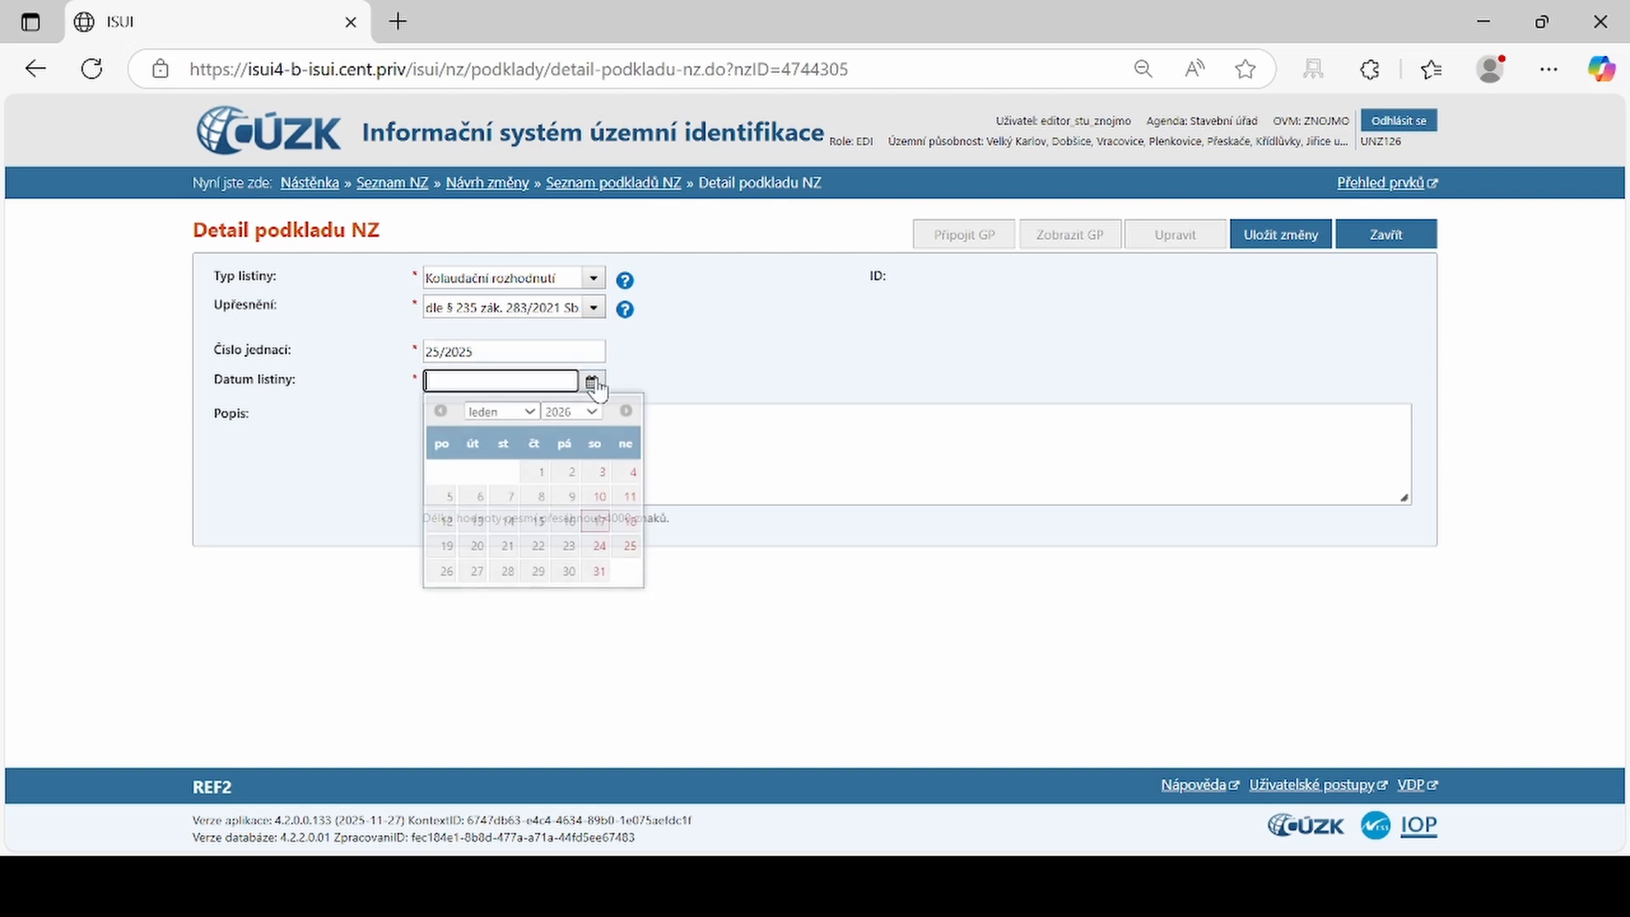
{"action": "left_click", "coordinate": [445, 499]}
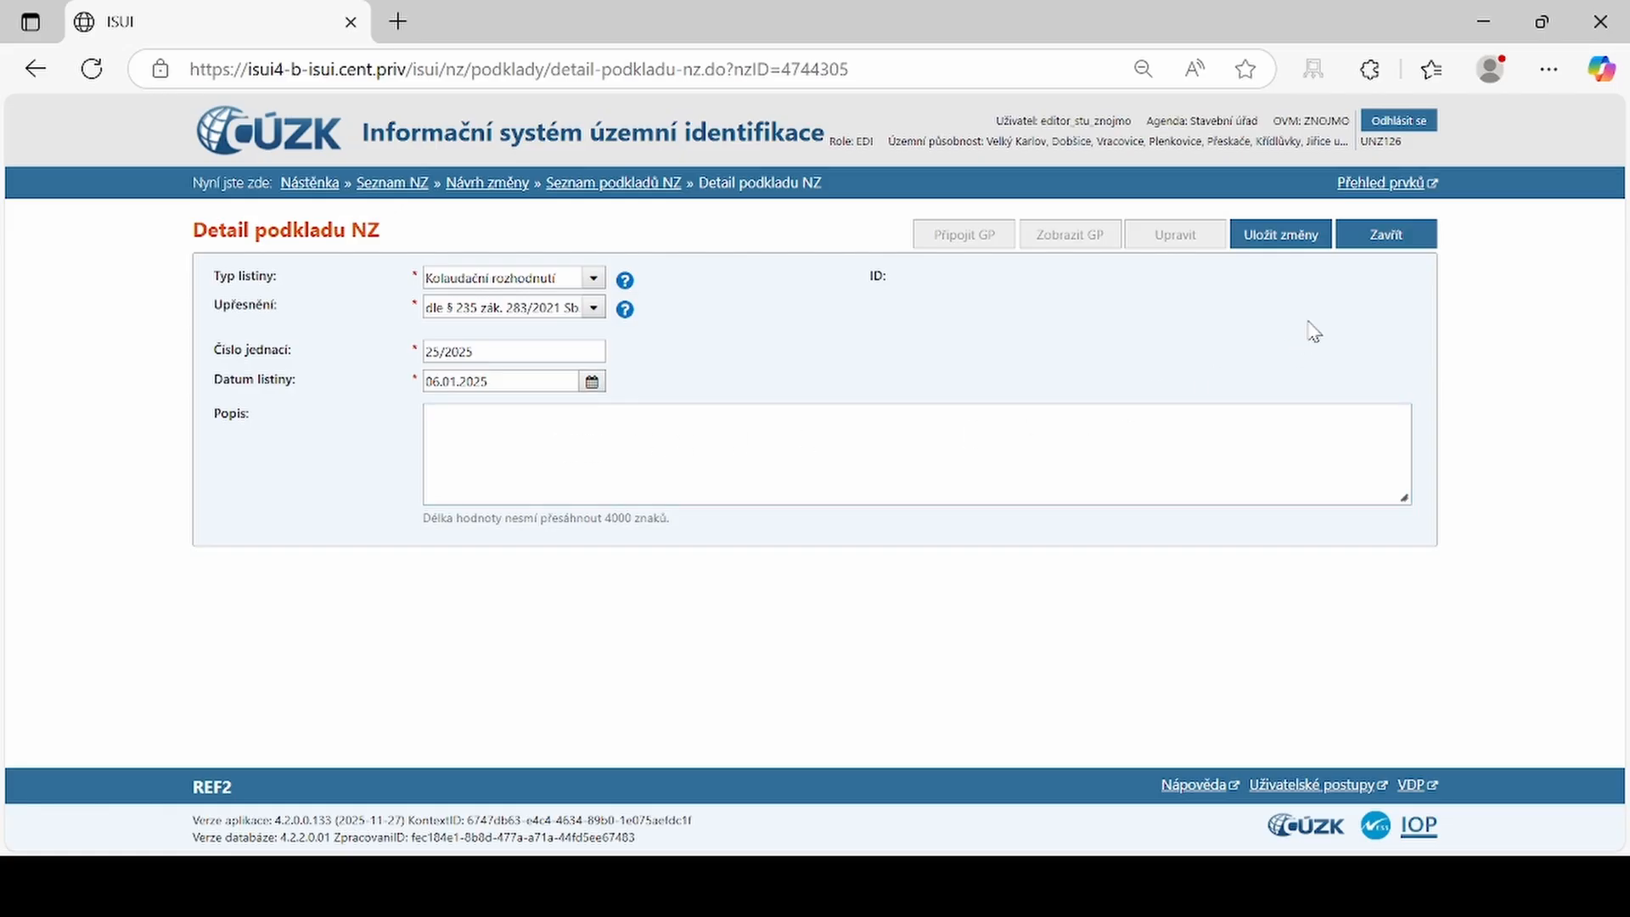
{"action": "left_click", "coordinate": [1293, 246]}
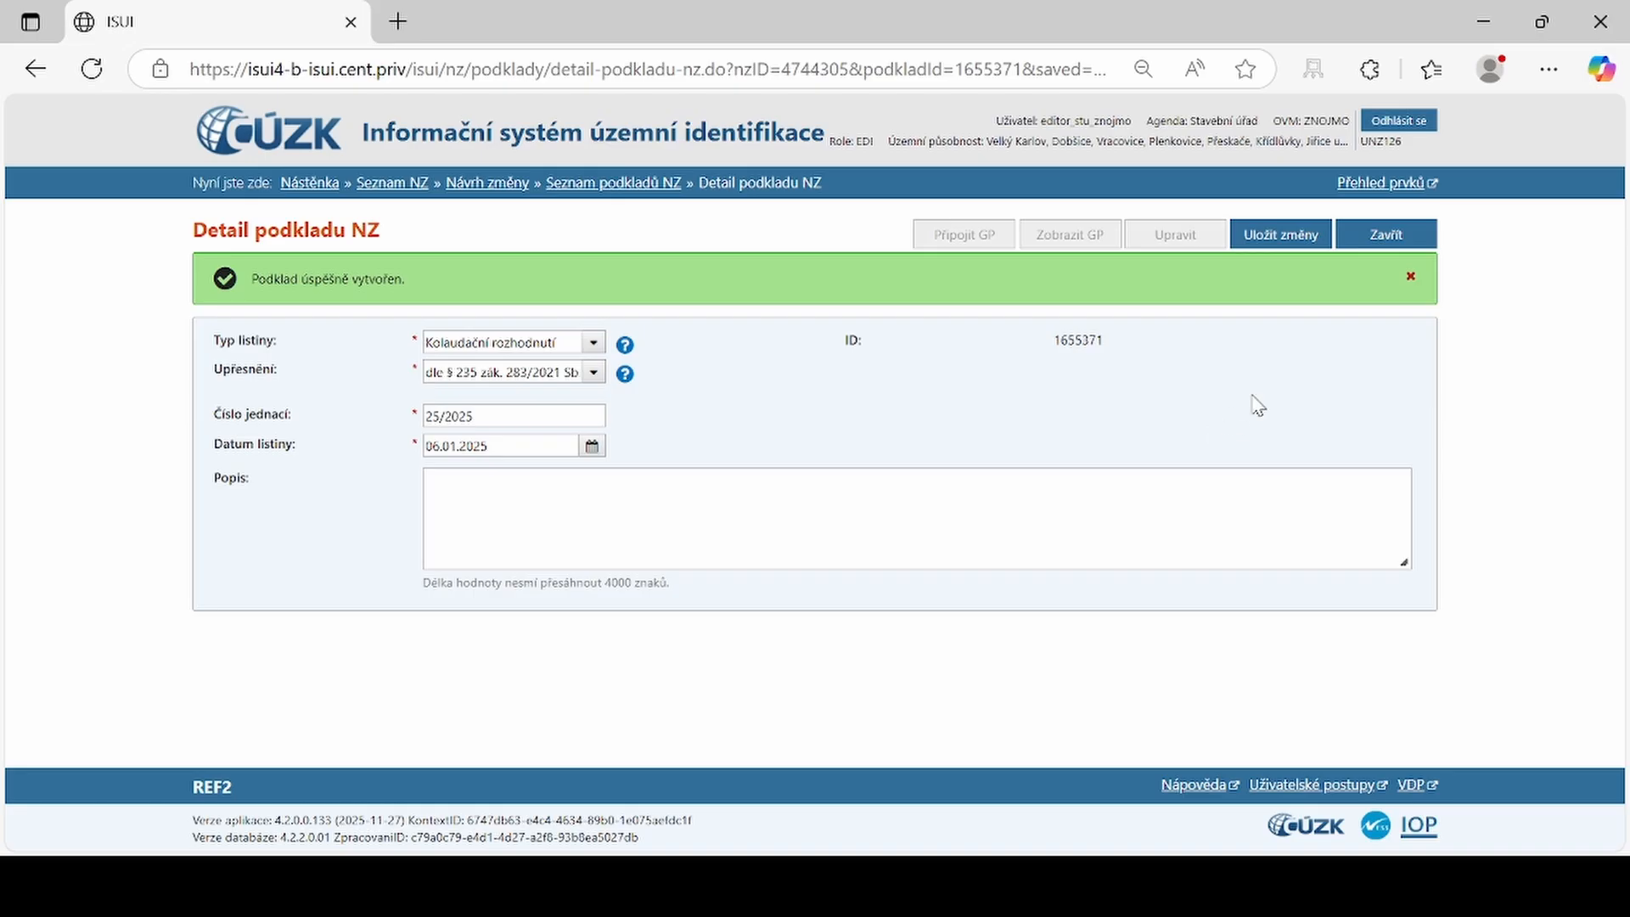
{"action": "left_click", "coordinate": [1397, 233]}
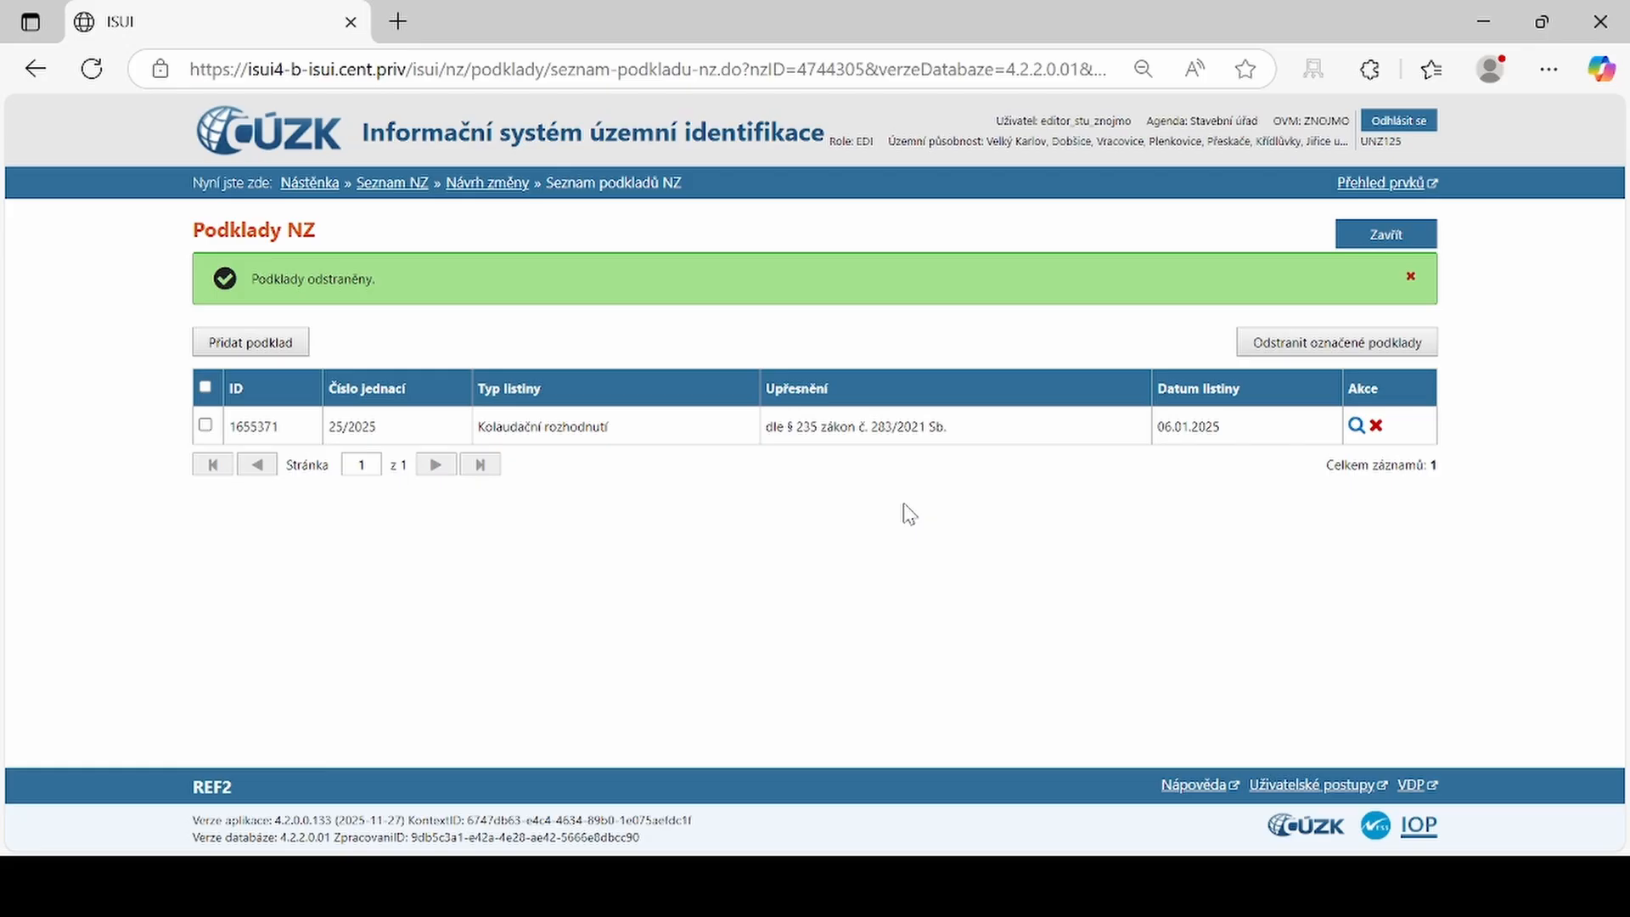
{"action": "left_click", "coordinate": [1374, 227]}
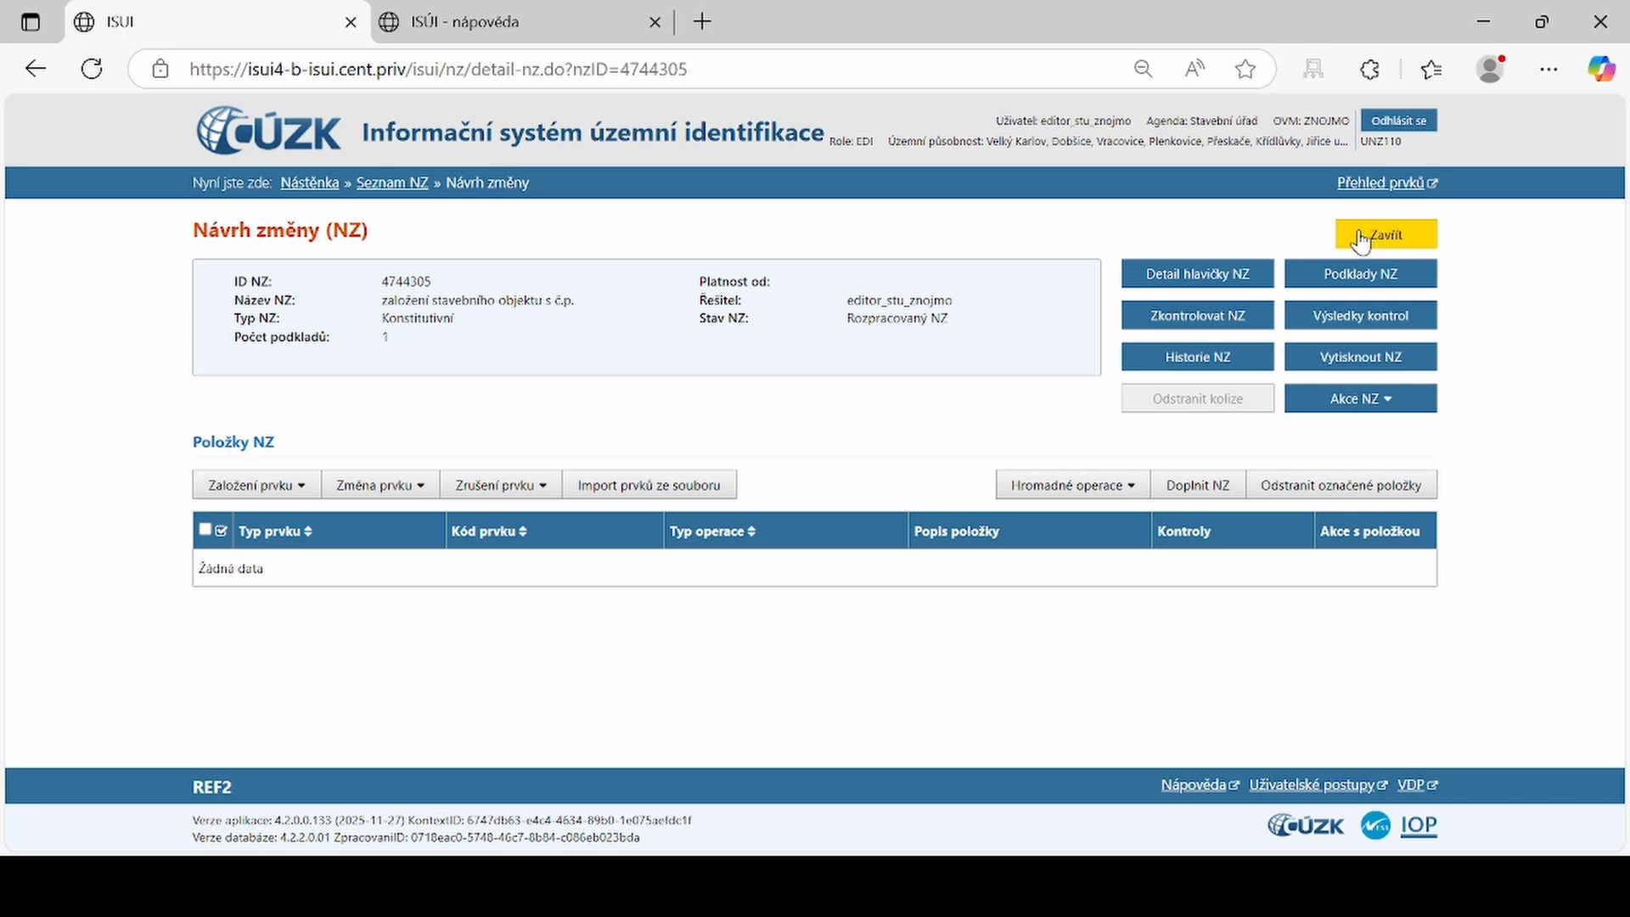
- Start a new Stavební objekt item in the proposal and open the help for Datum dokončení
{"action": "left_click", "coordinate": [252, 485]}
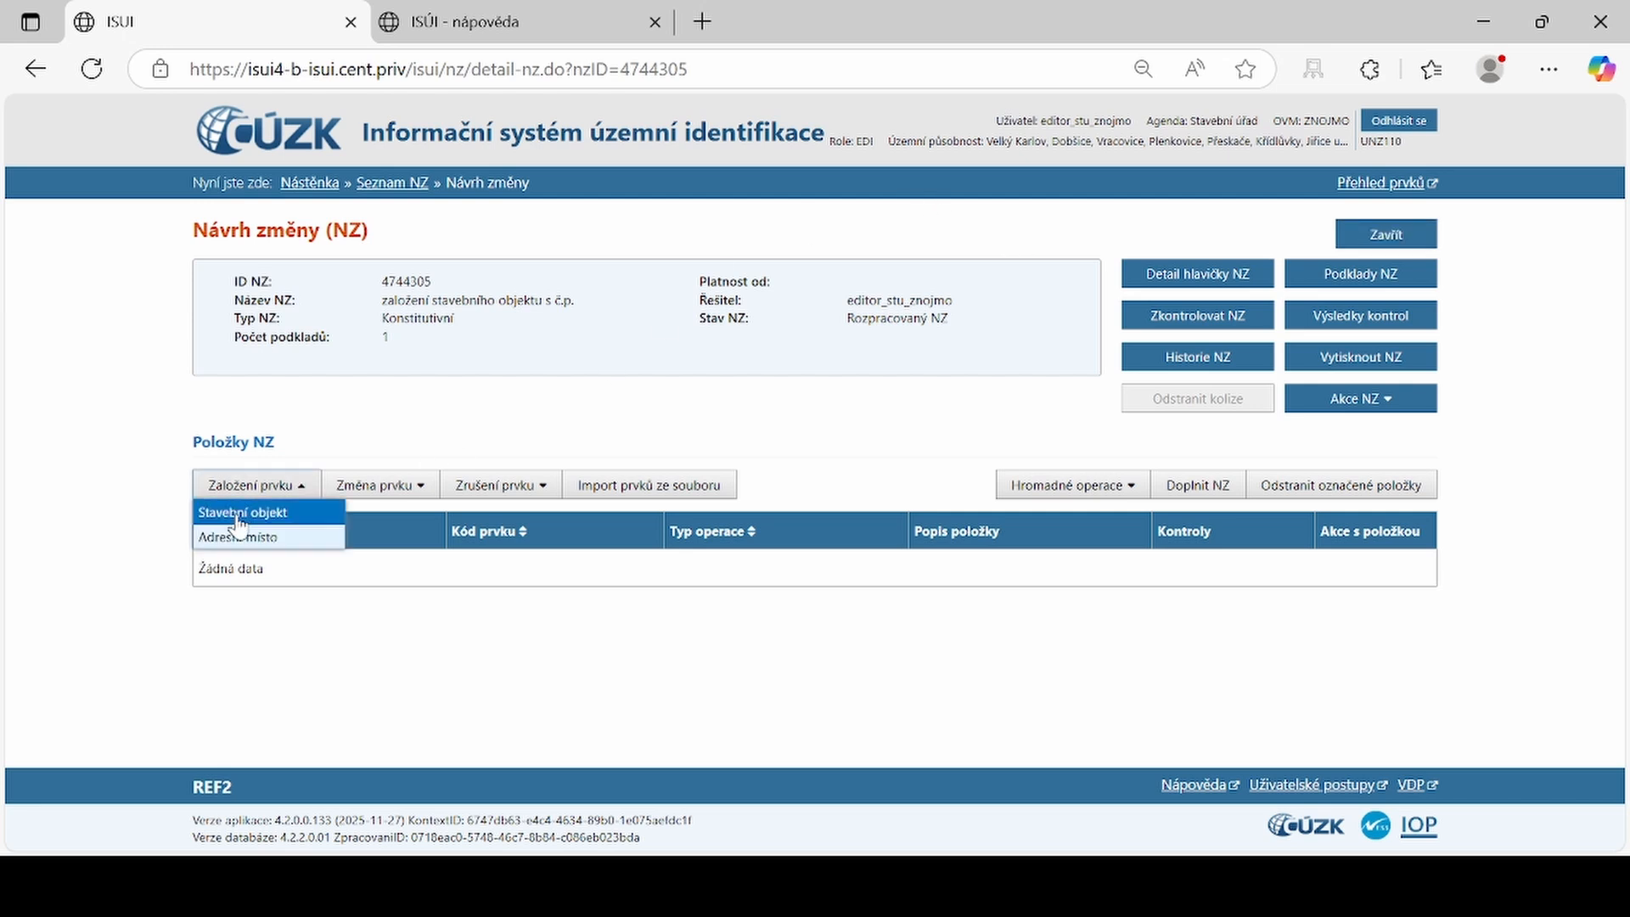
{"action": "left_click", "coordinate": [239, 515]}
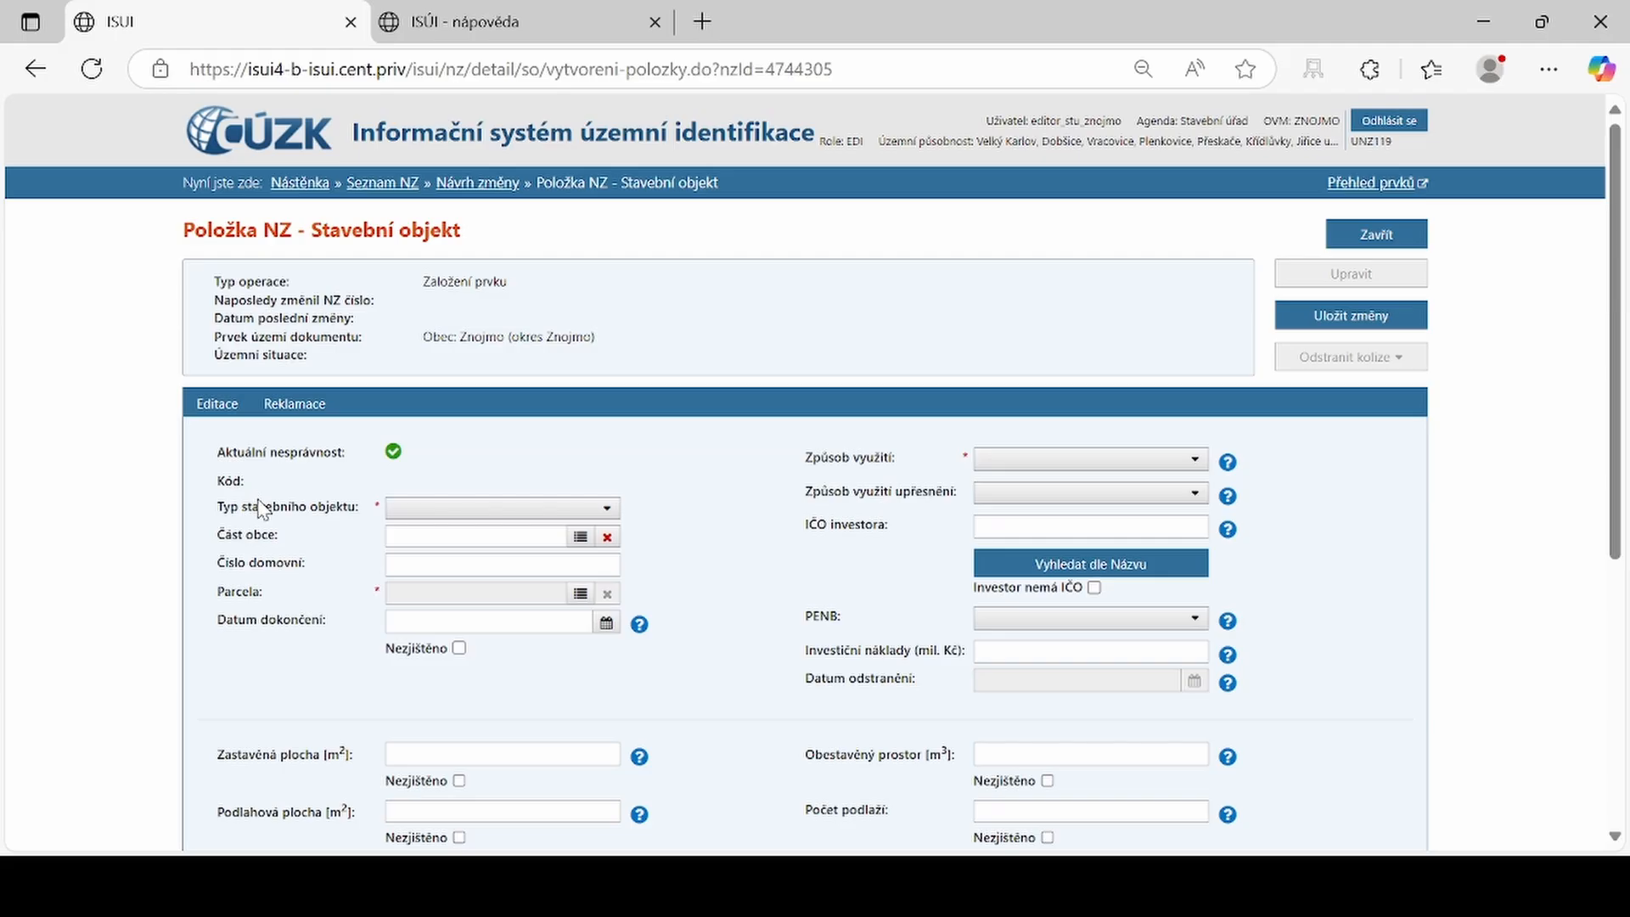
{"action": "left_click", "coordinate": [640, 624]}
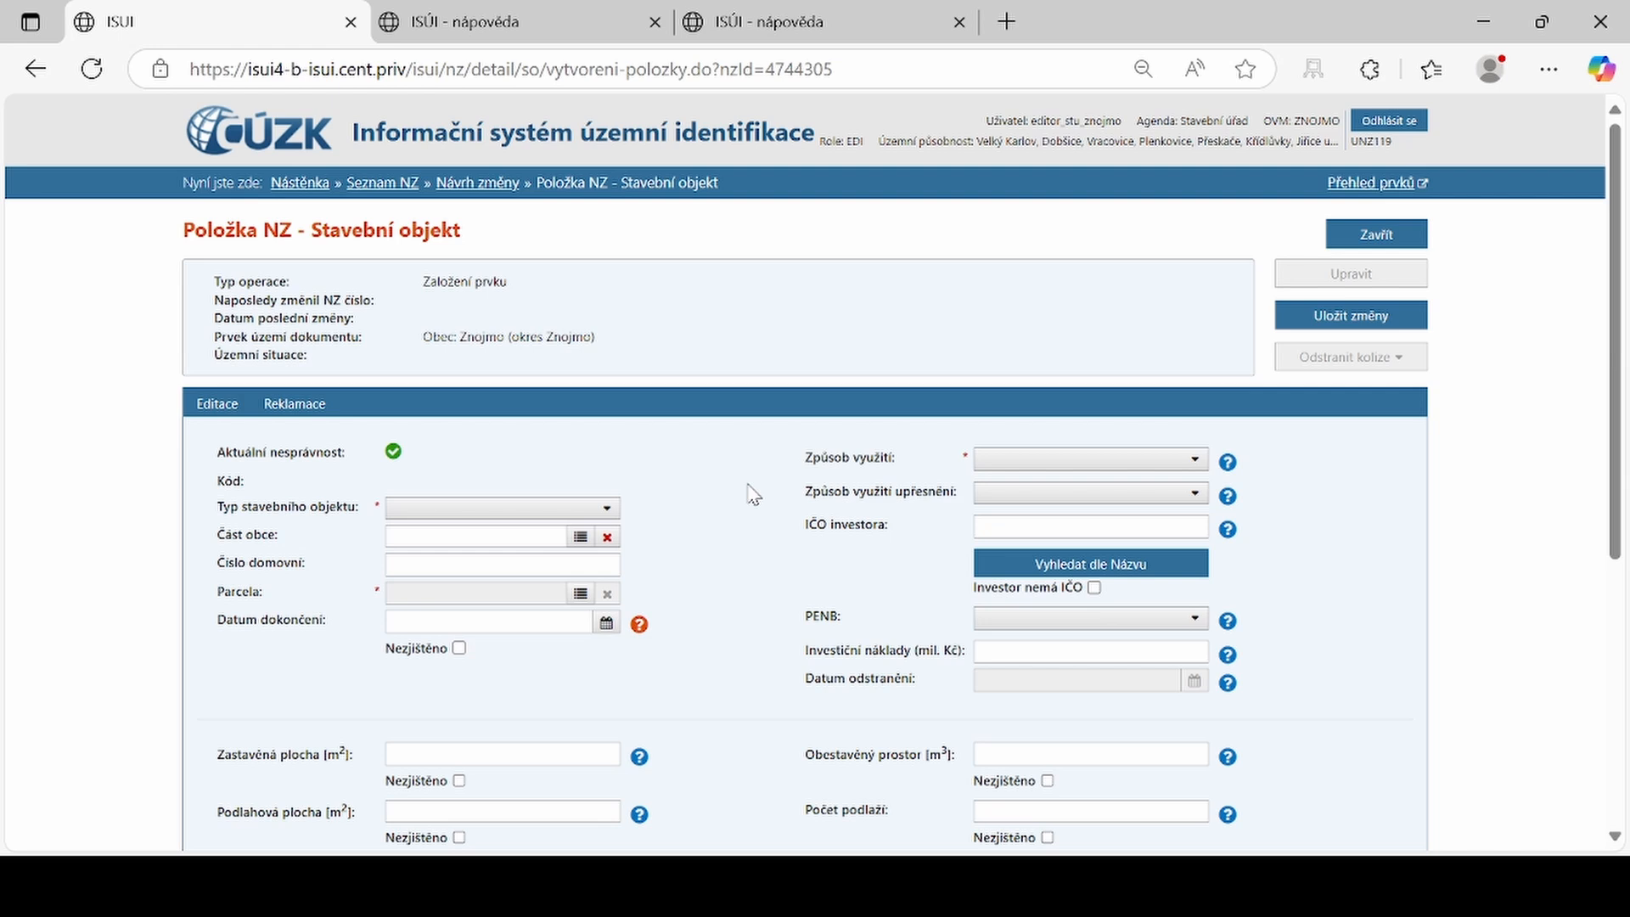
- Set the building object's type to "budova s číslem popisným", its Část obce to Znojmo and its Číslo domovní to 5555
{"action": "scroll", "coordinate": [588, 518], "scroll_direction": "down", "scroll_amount": 2}
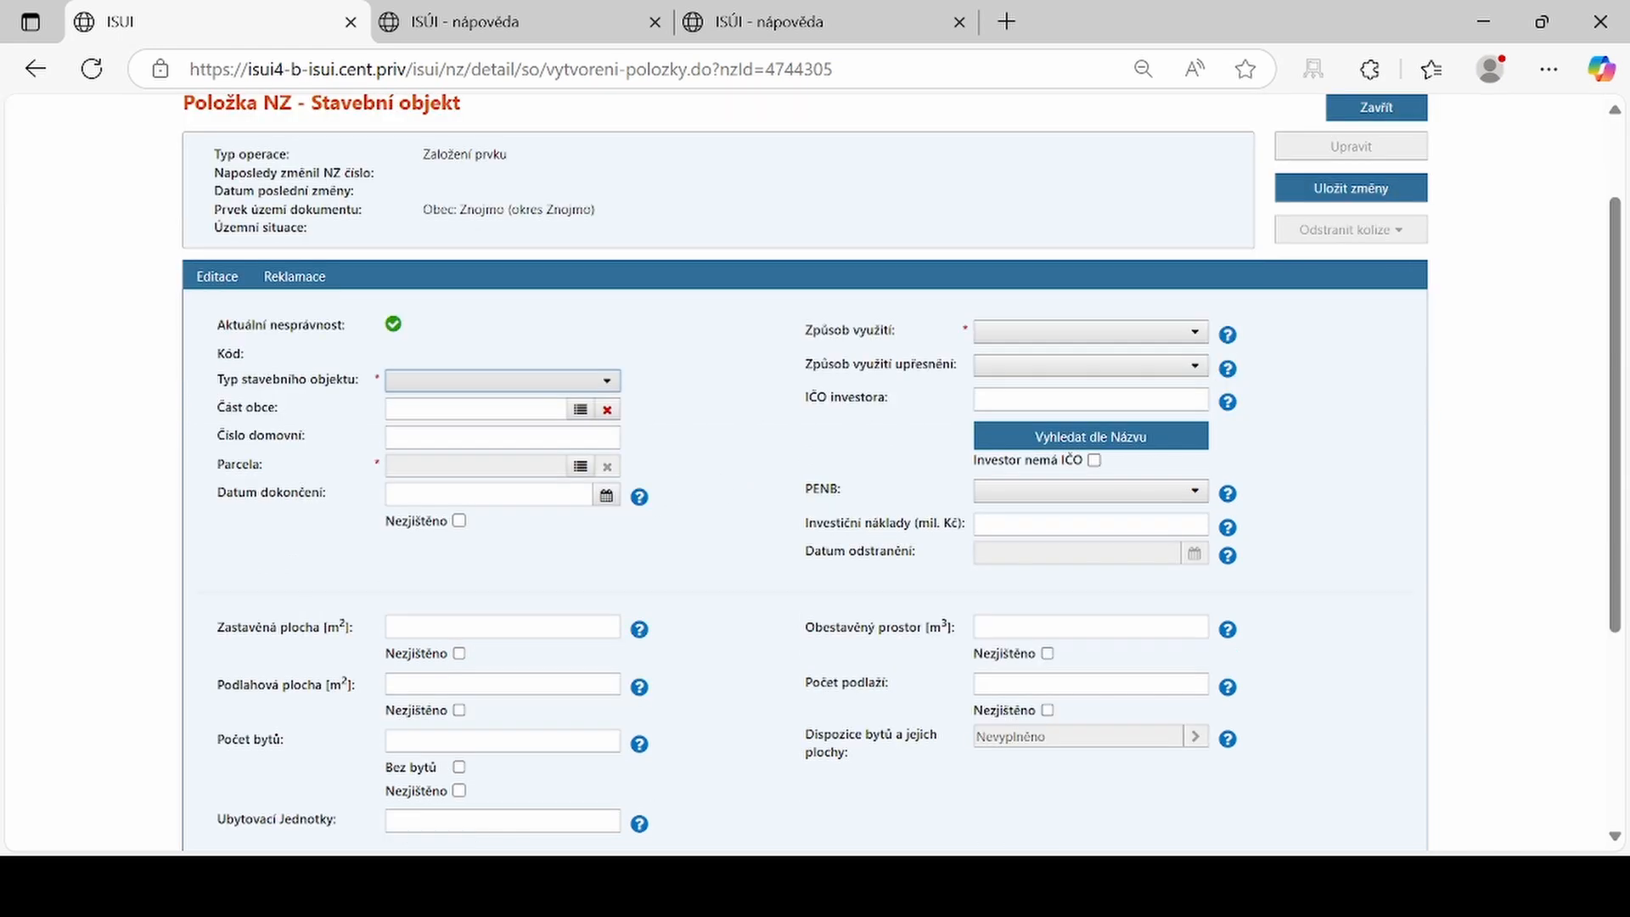
{"action": "left_click", "coordinate": [608, 382]}
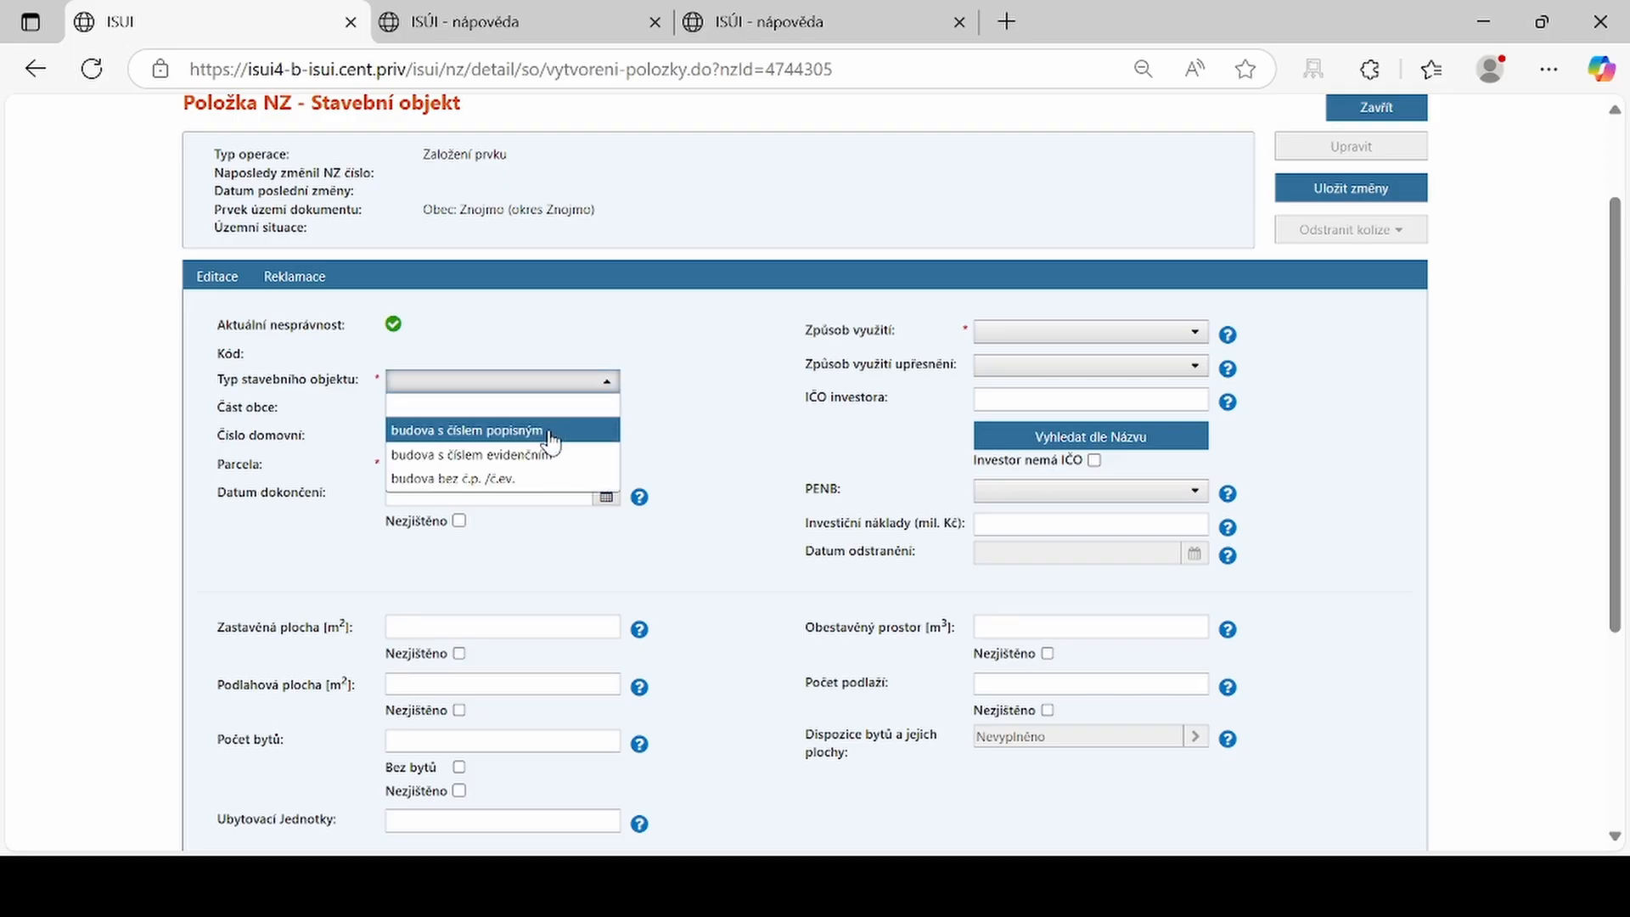
{"action": "left_click", "coordinate": [551, 431]}
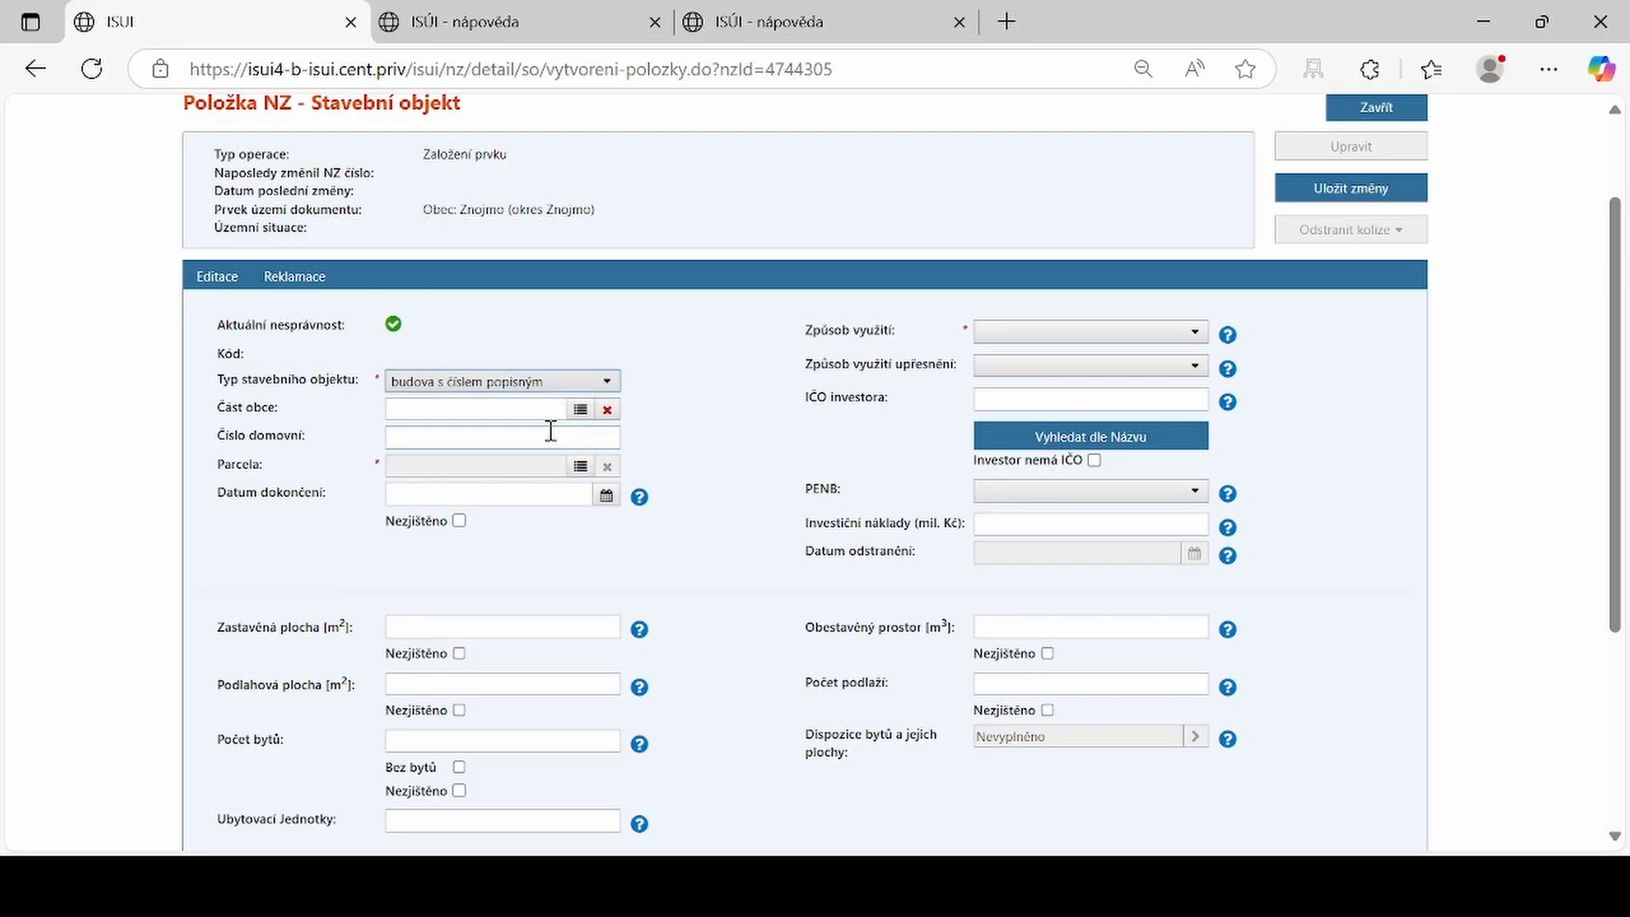
{"action": "left_click", "coordinate": [499, 408]}
{"action": "type", "text": "z"}
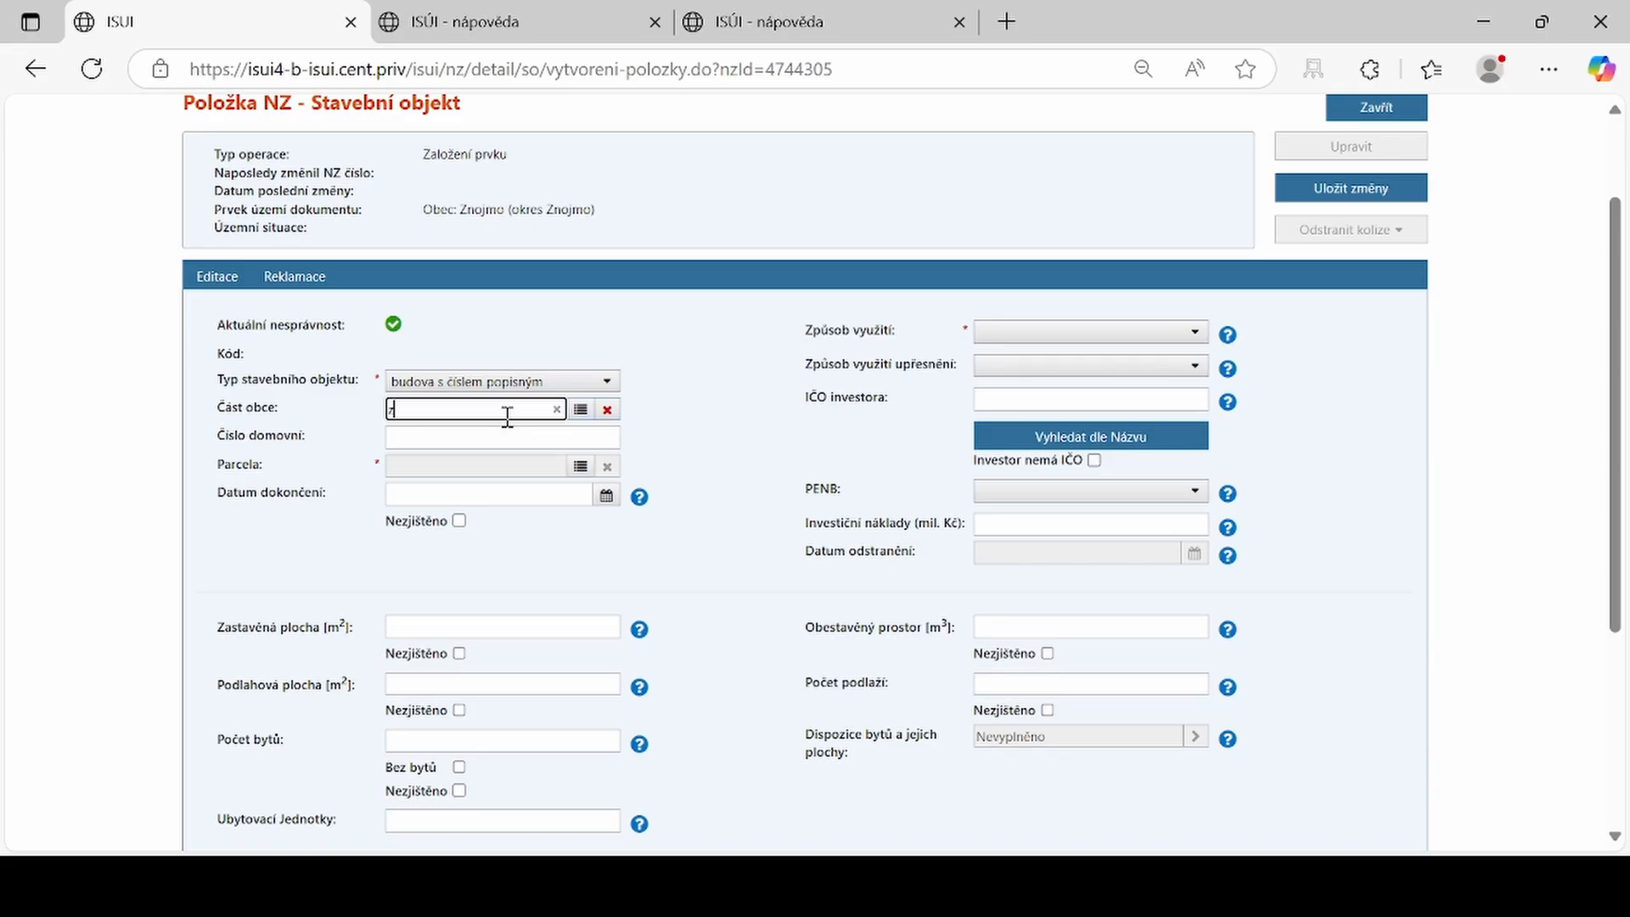
{"action": "type", "text": "no"}
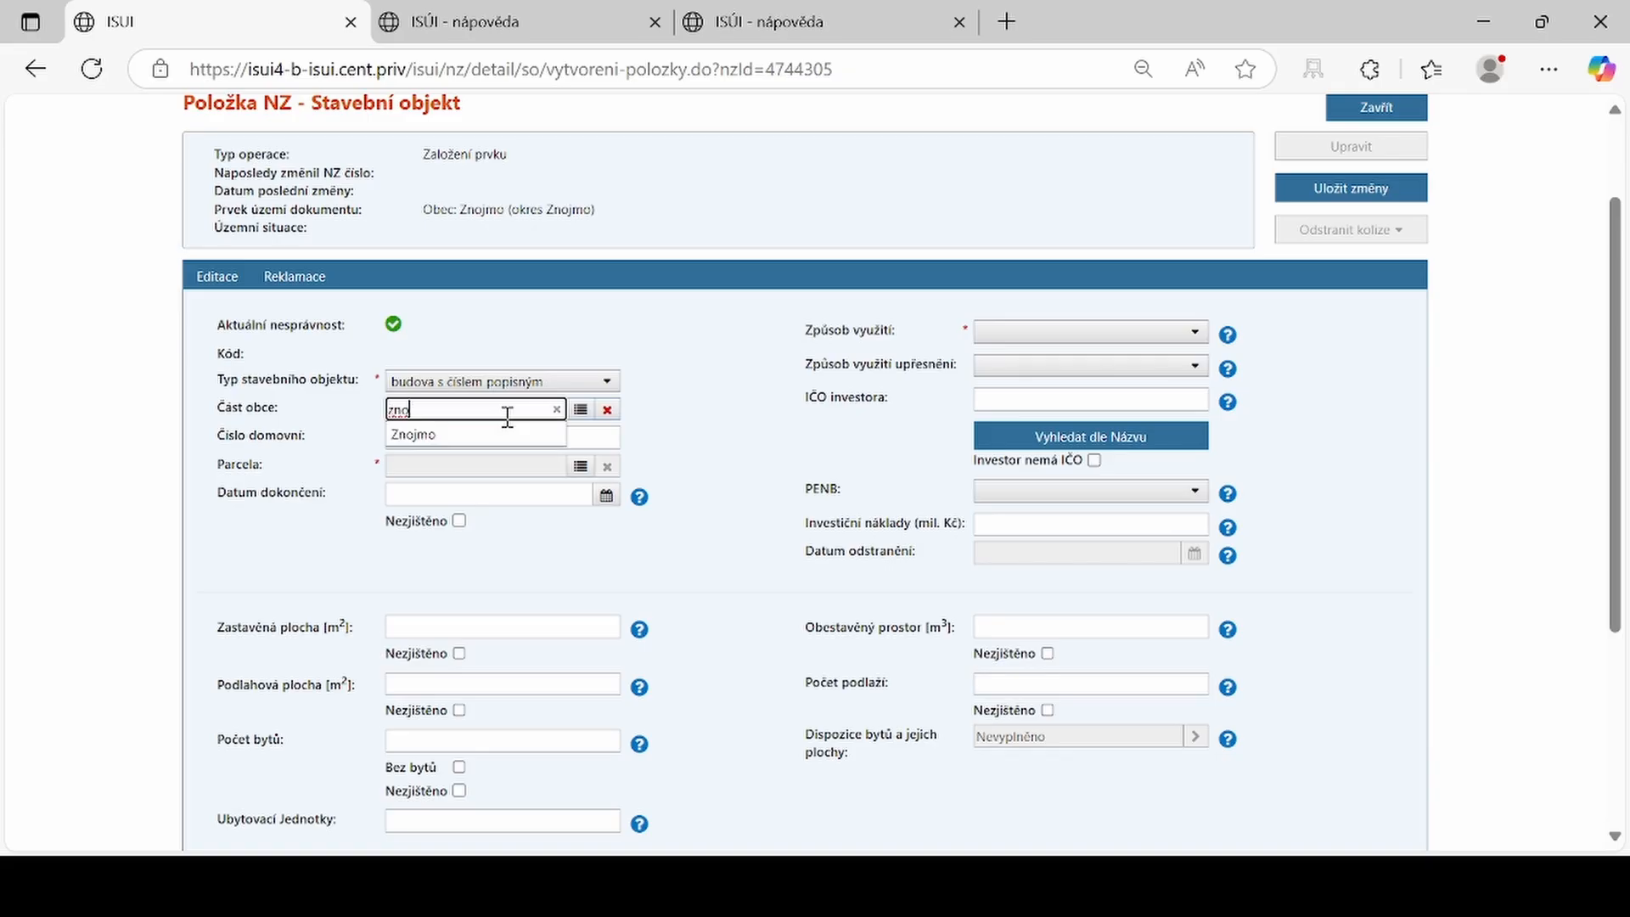
{"action": "left_click", "coordinate": [466, 433]}
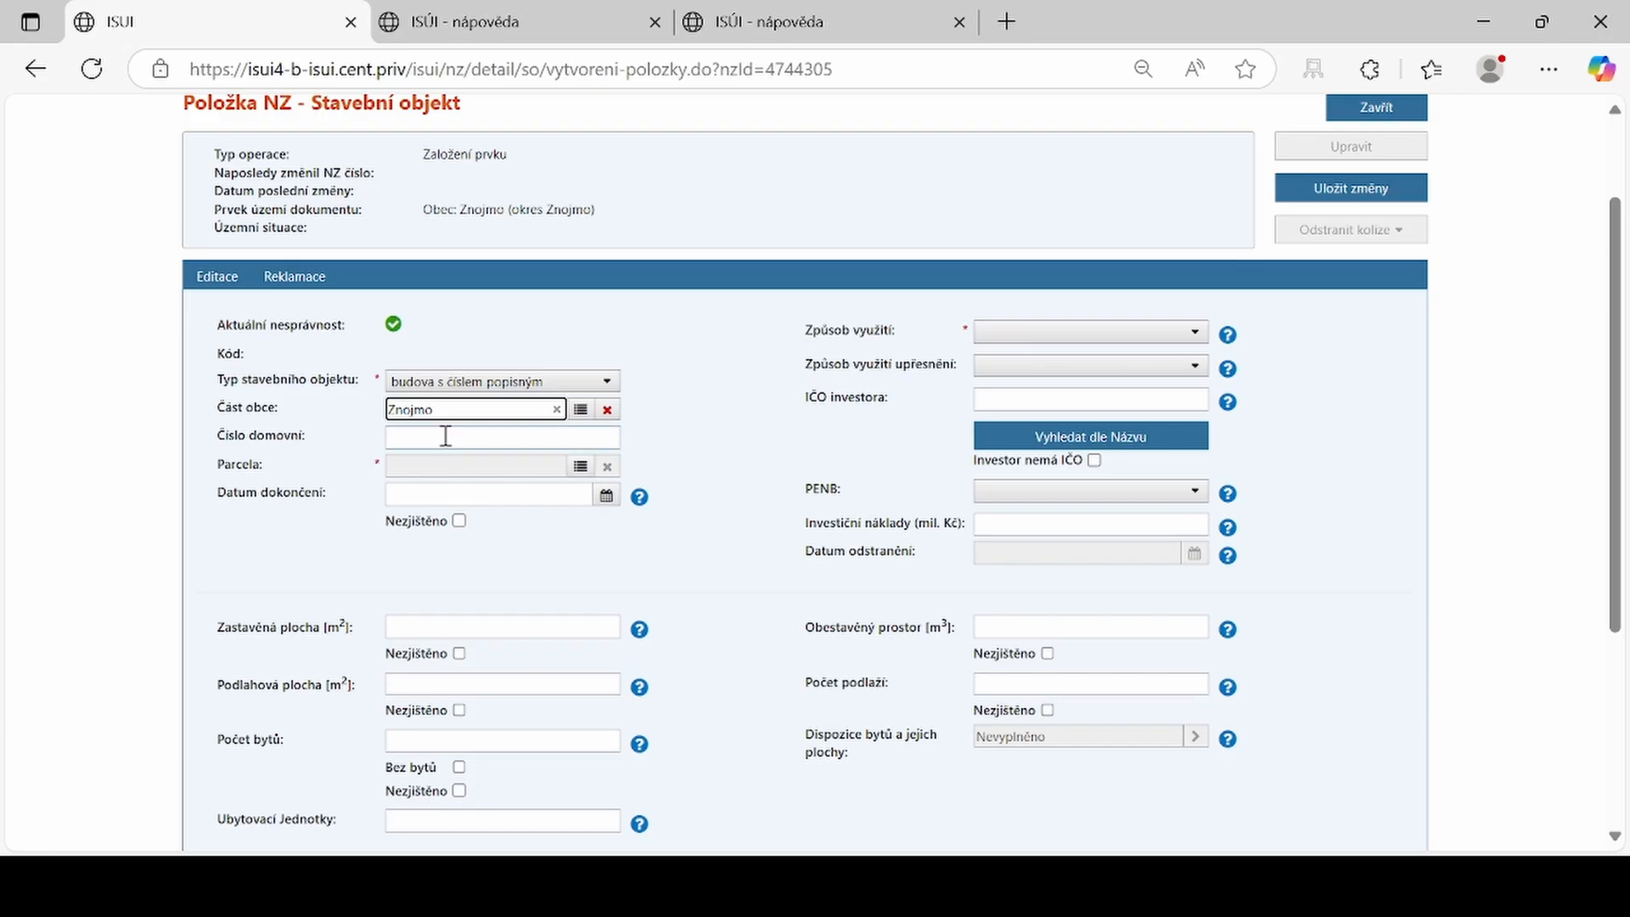
{"action": "left_click", "coordinate": [446, 436]}
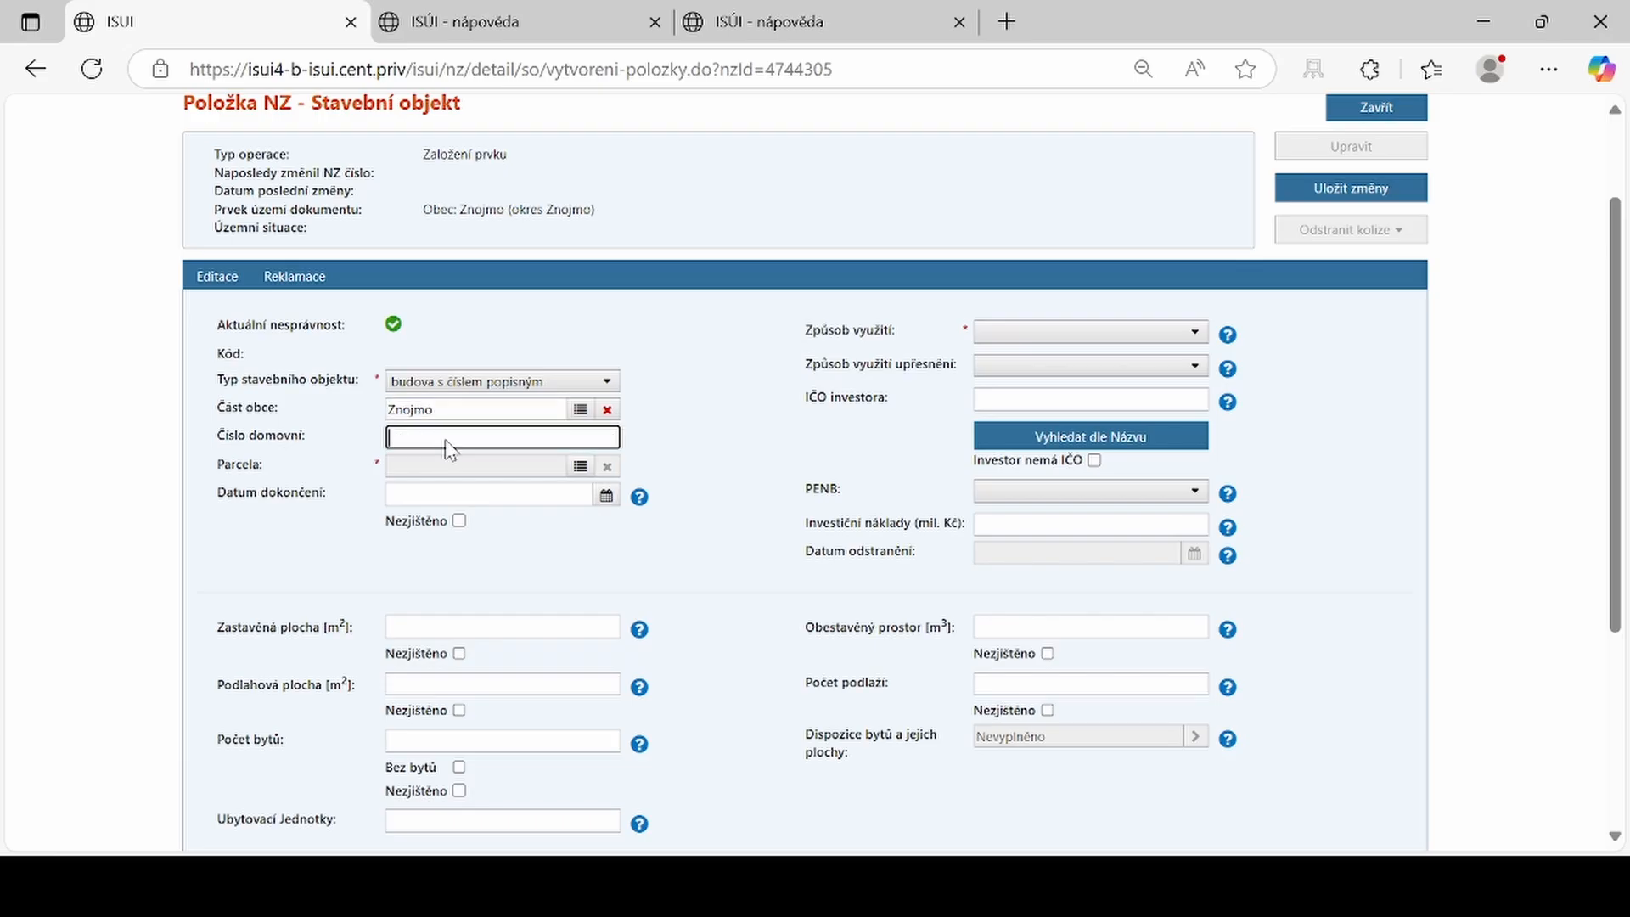
{"action": "type", "text": "5555"}
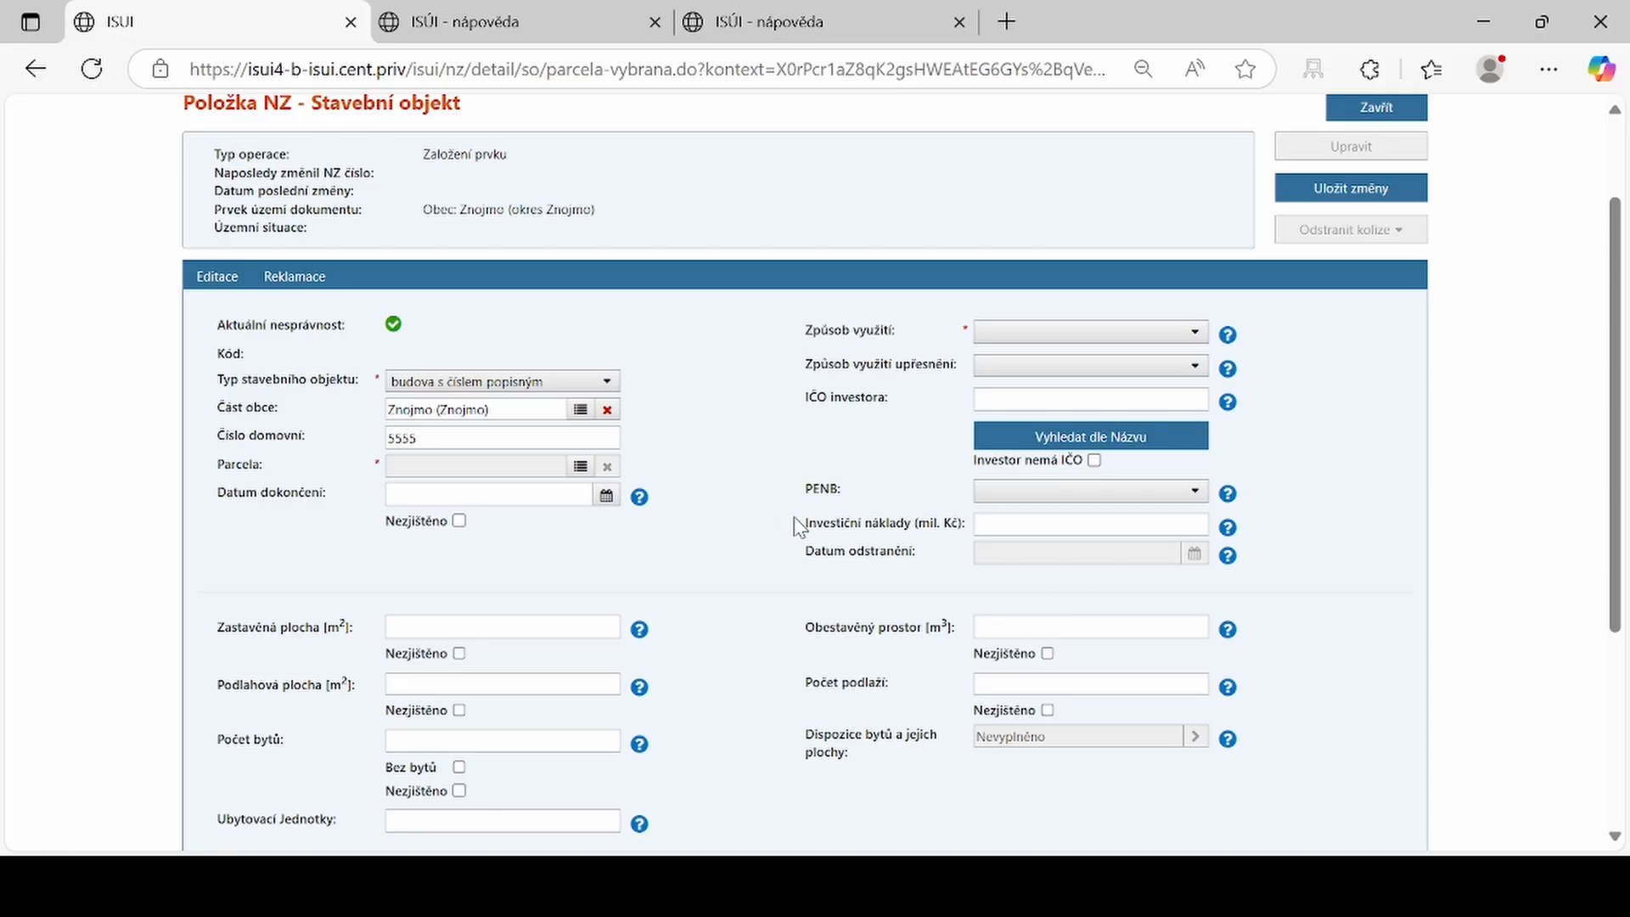
- Find parcel number 2136 in the cadastral area Znojmo-město and assign it as the building object's Parcela
{"action": "left_click", "coordinate": [580, 466]}
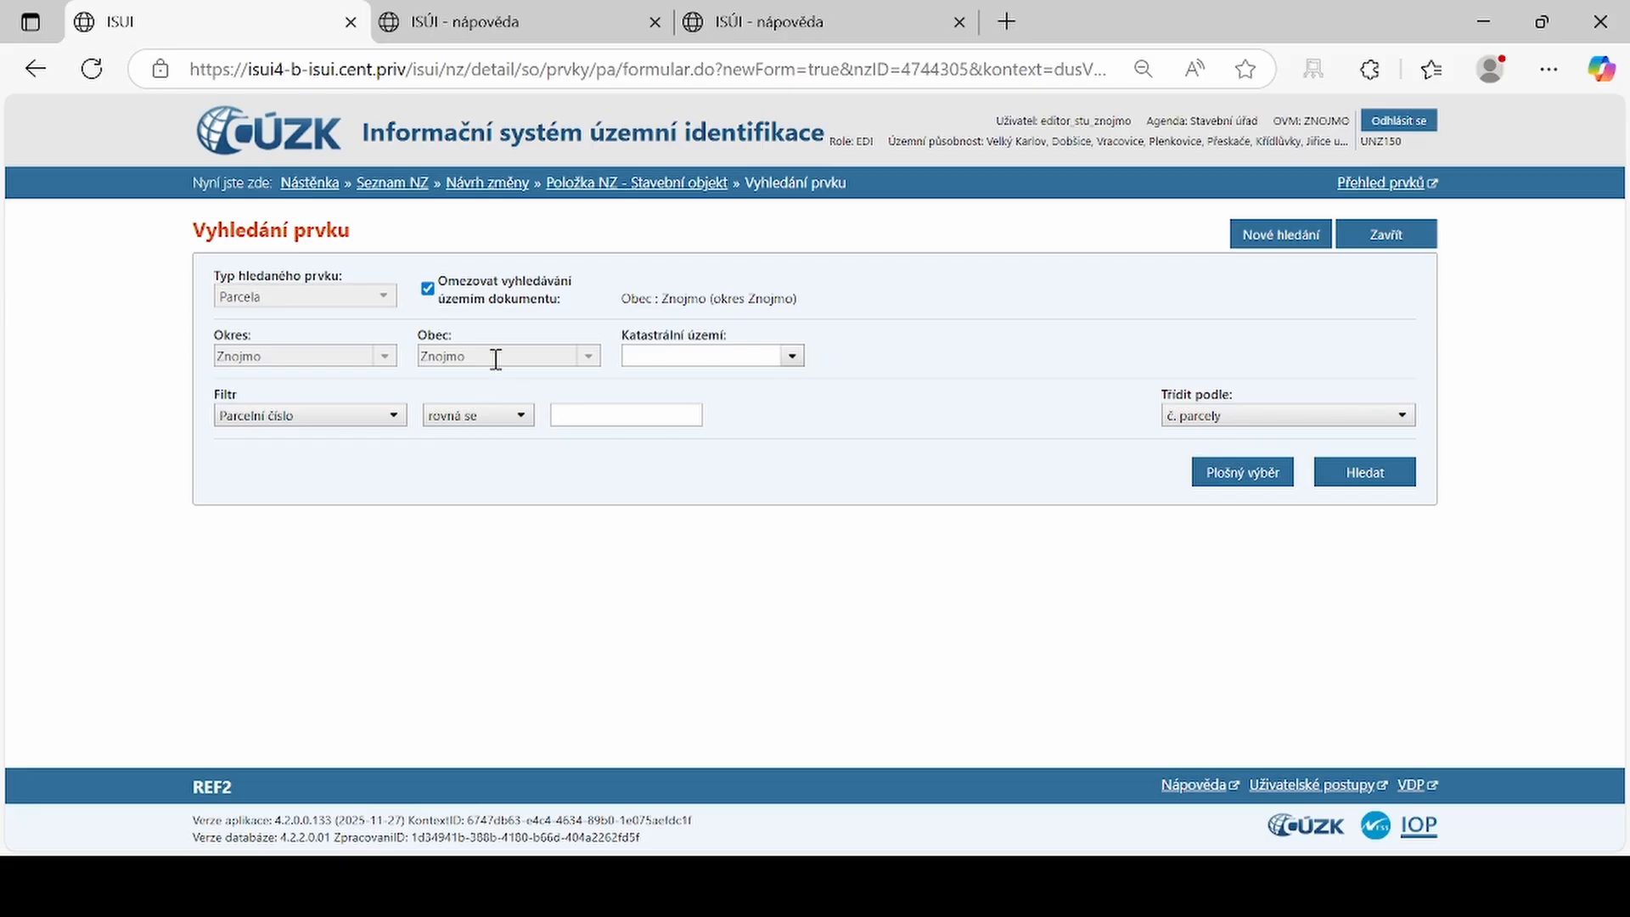
{"action": "left_click", "coordinate": [795, 364]}
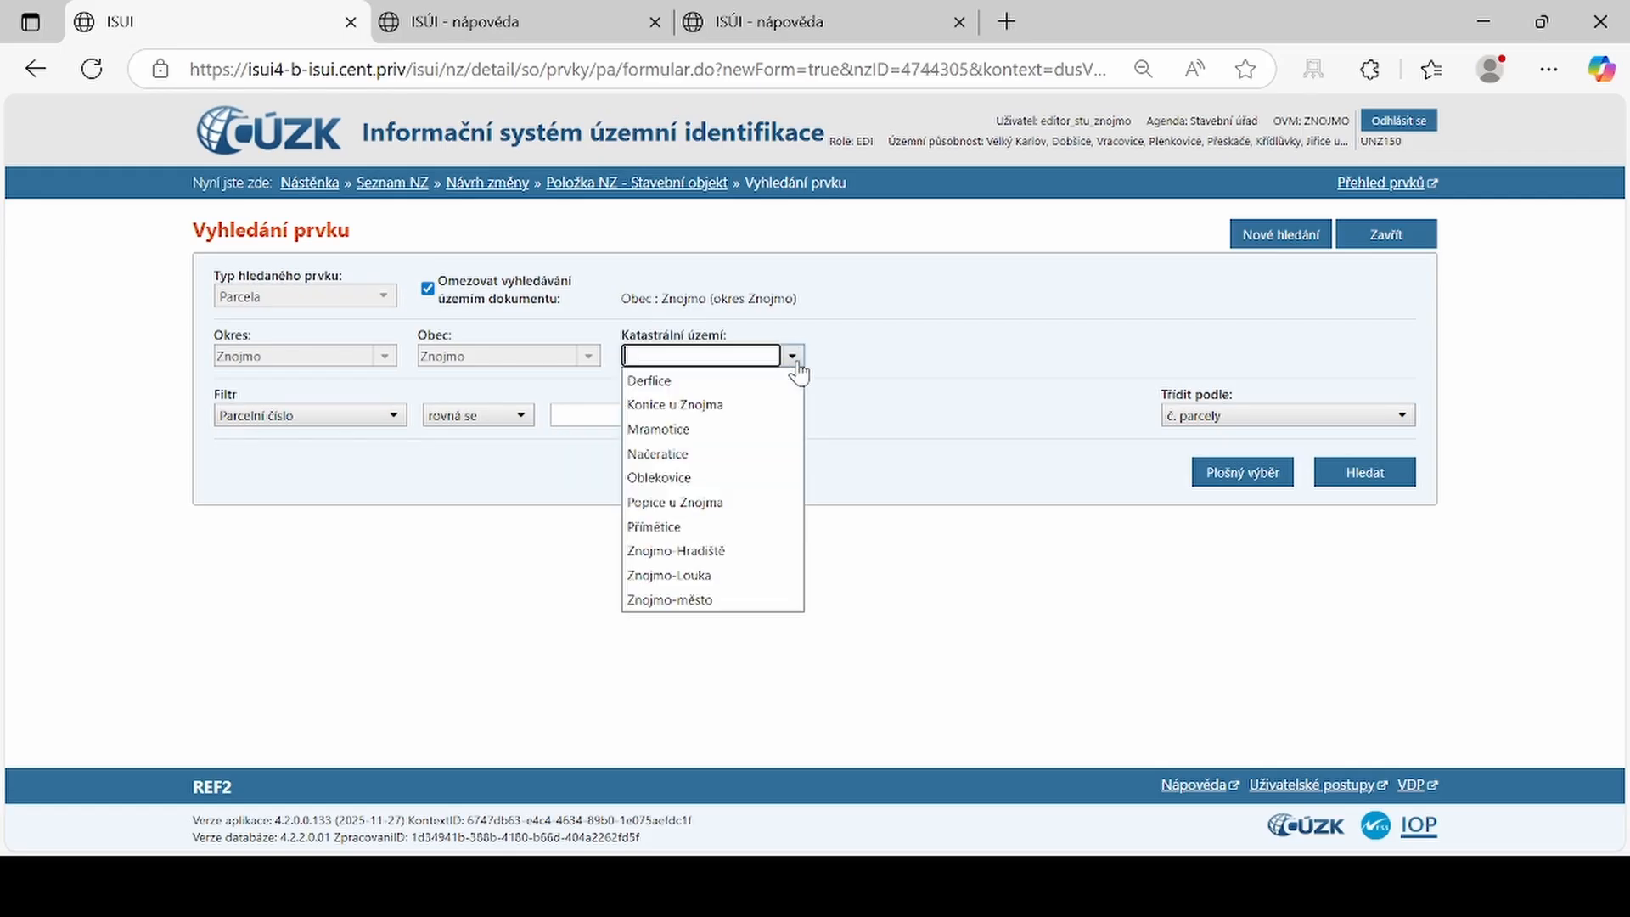
{"action": "left_click", "coordinate": [691, 601]}
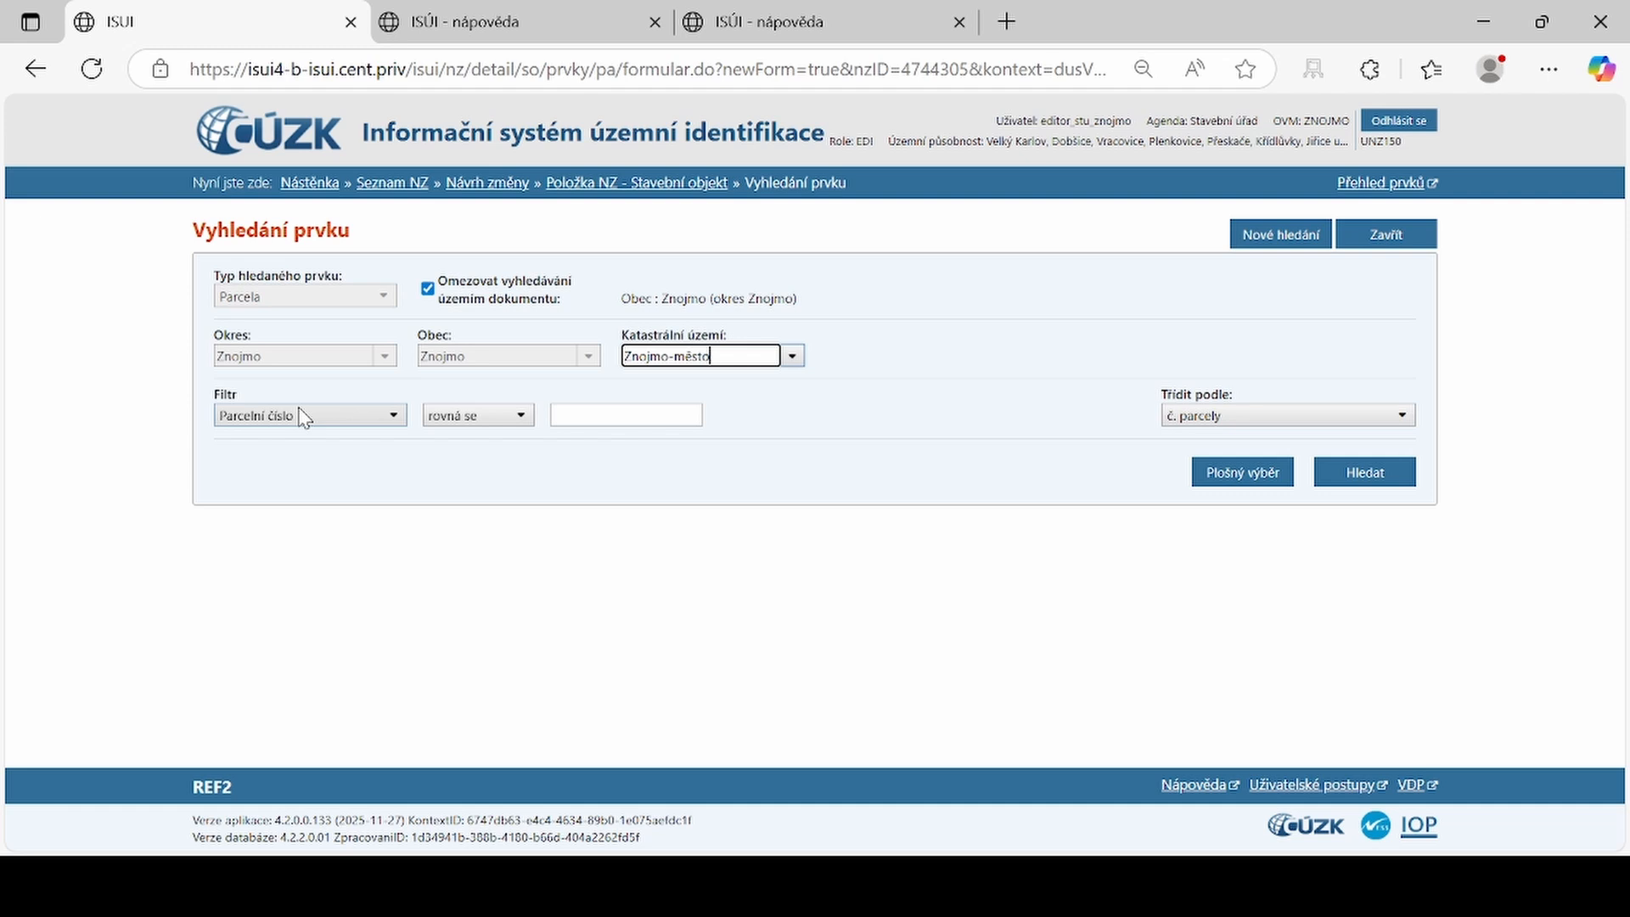
{"action": "left_click", "coordinate": [620, 416]}
{"action": "type", "text": "2136"}
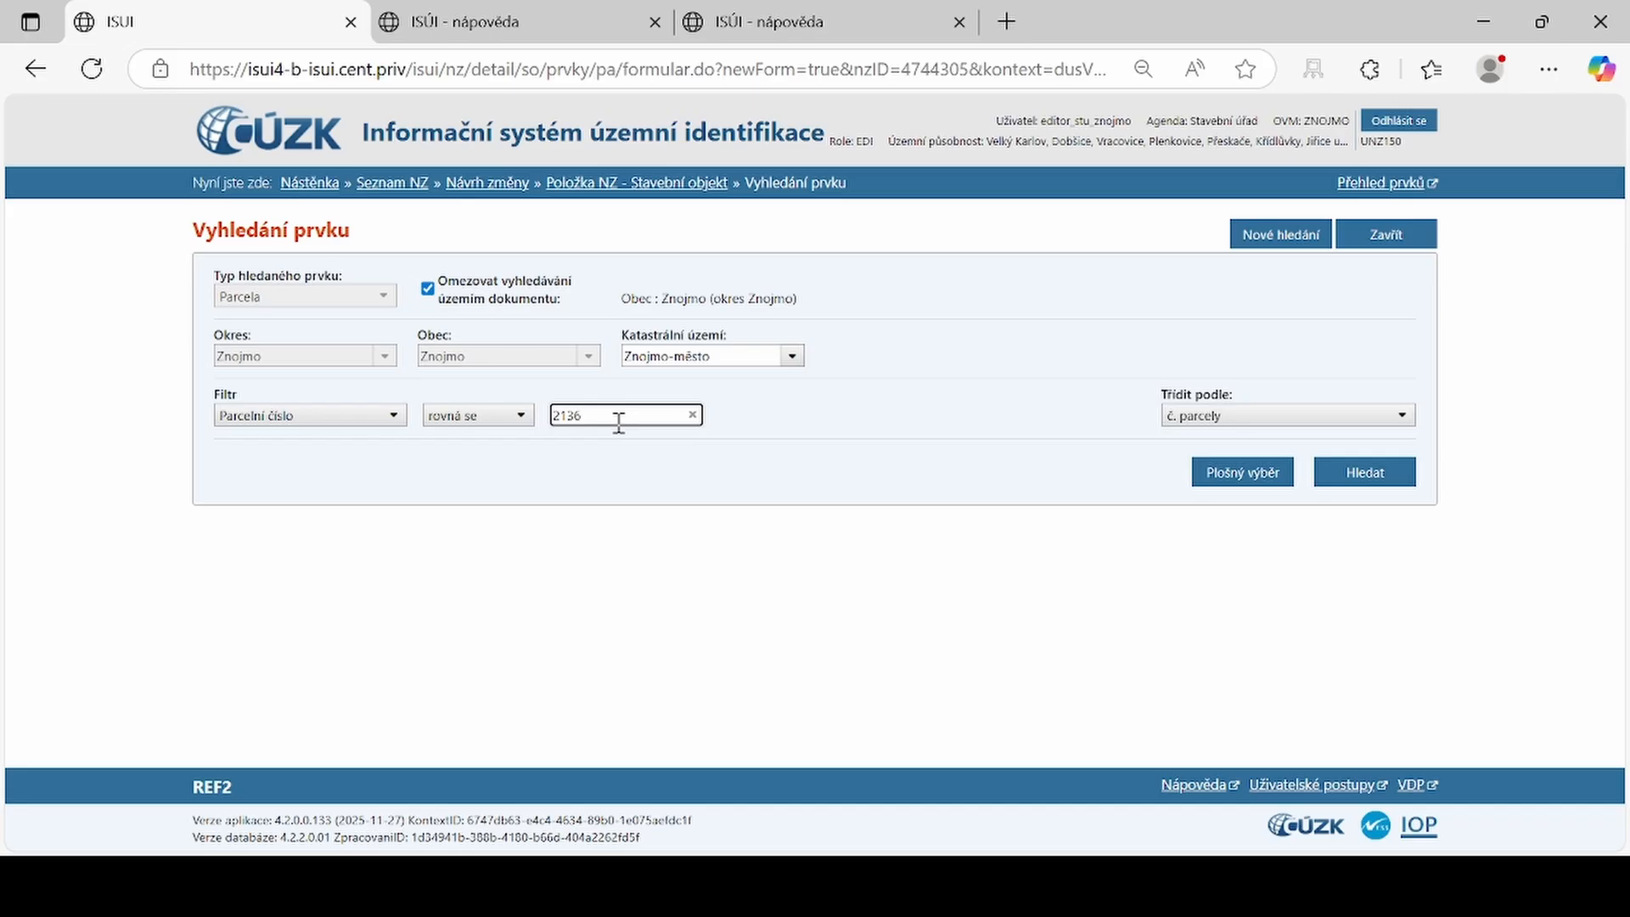
{"action": "left_click", "coordinate": [1339, 486]}
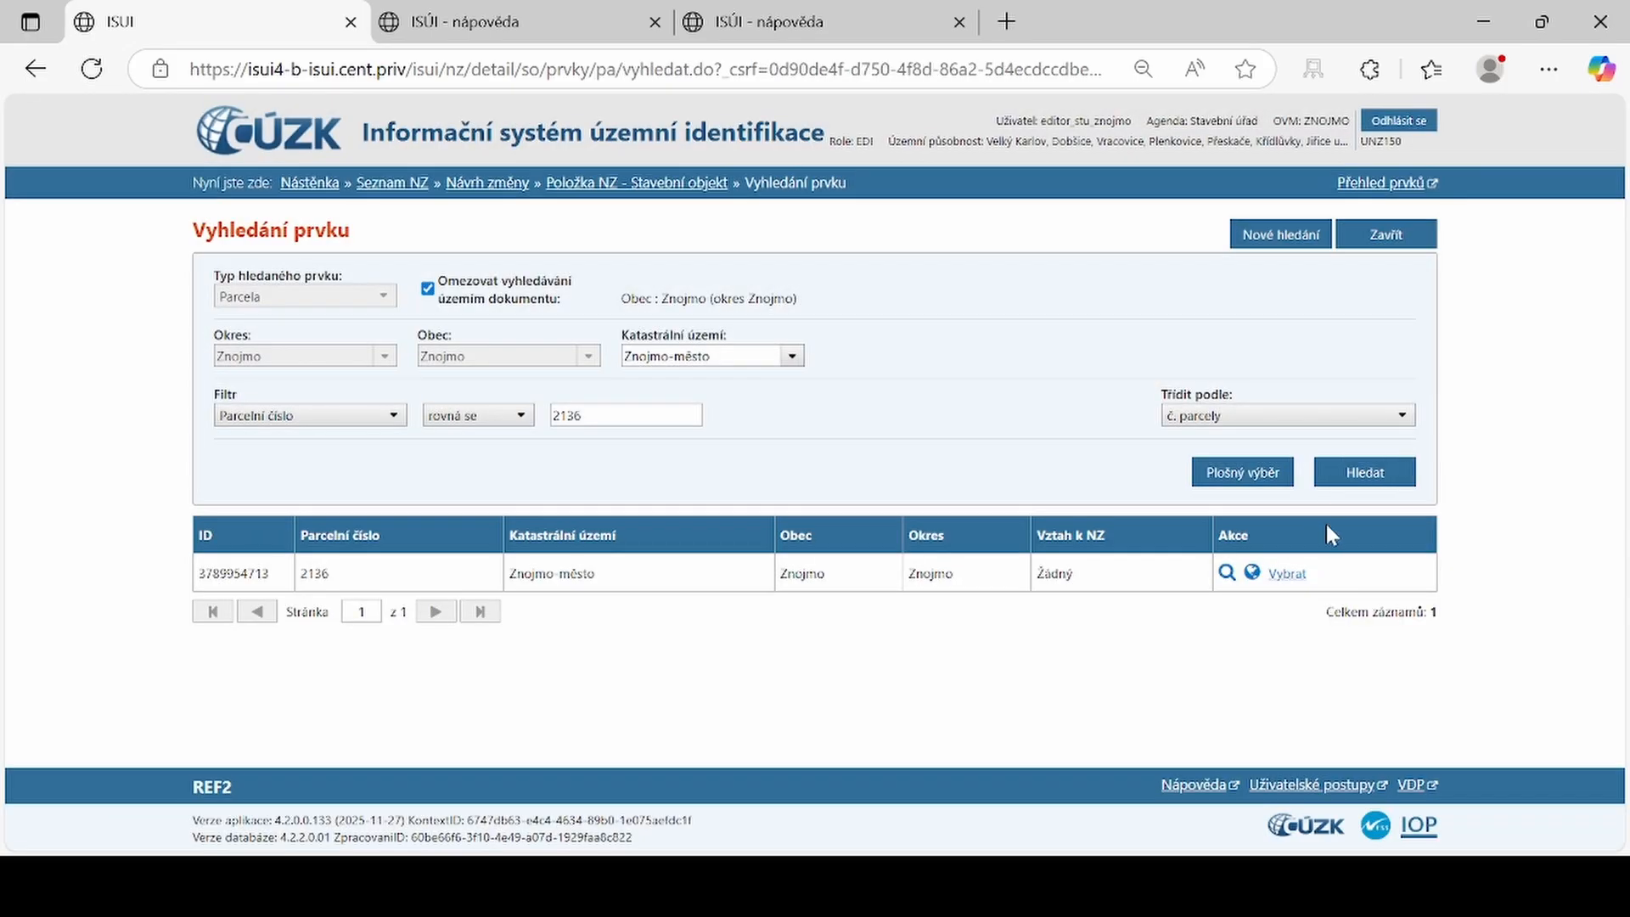
{"action": "left_click", "coordinate": [1286, 575]}
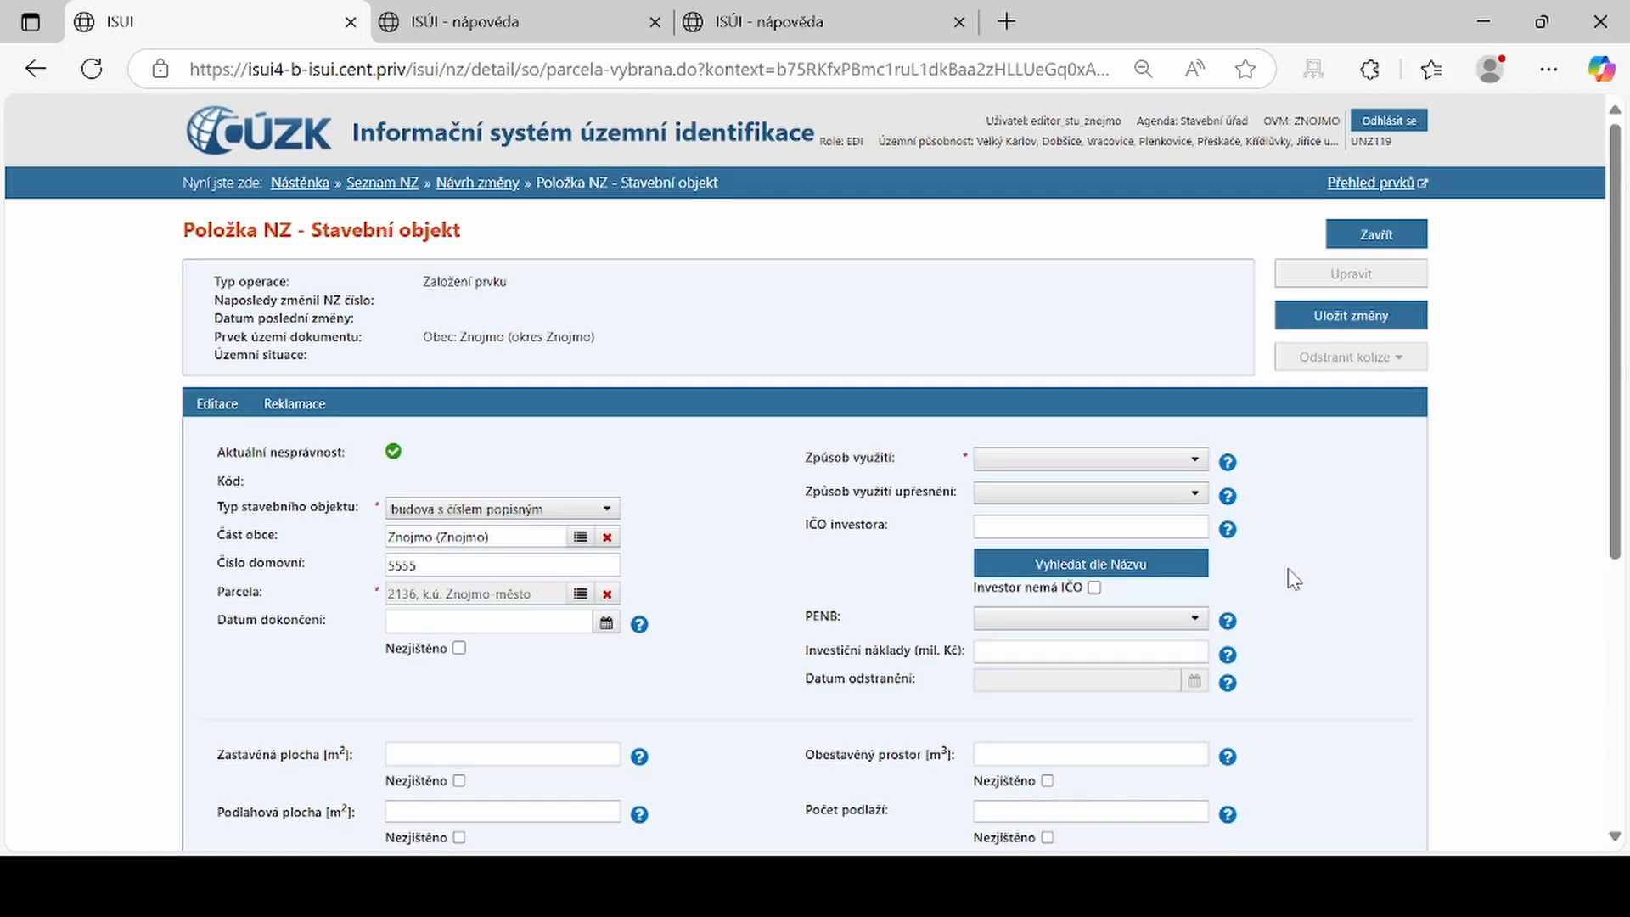
- Set Datum dokončení to 05.01.2026 and Způsob využití to "rodinný dům", and mark the investor as having no IČO
{"action": "left_click", "coordinate": [481, 626]}
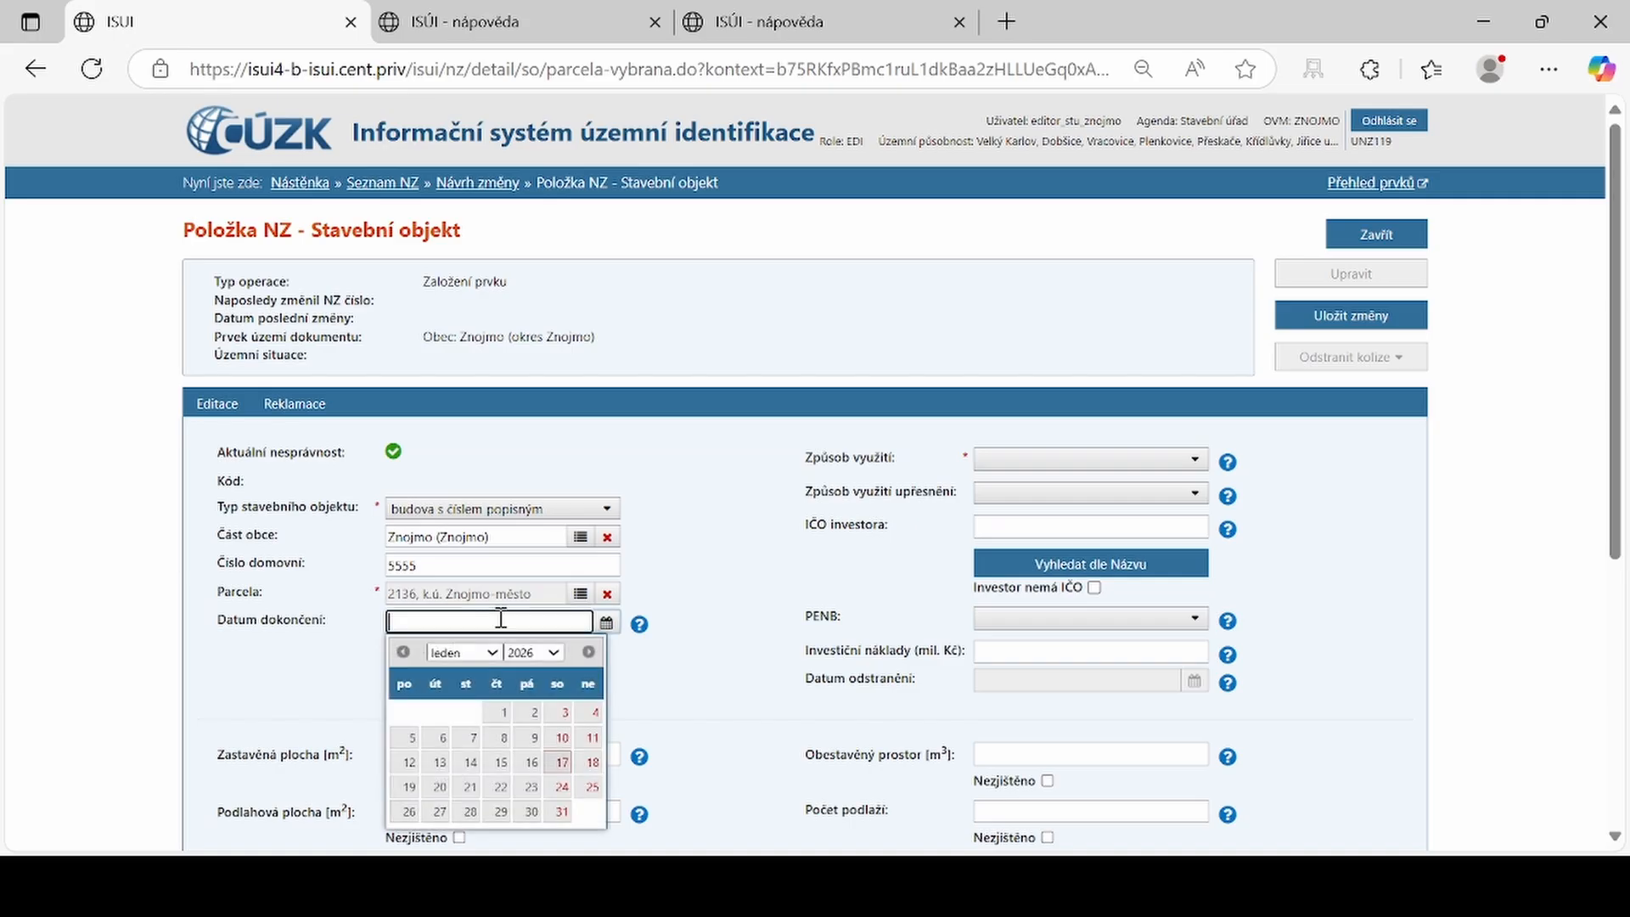
{"action": "left_click", "coordinate": [409, 737]}
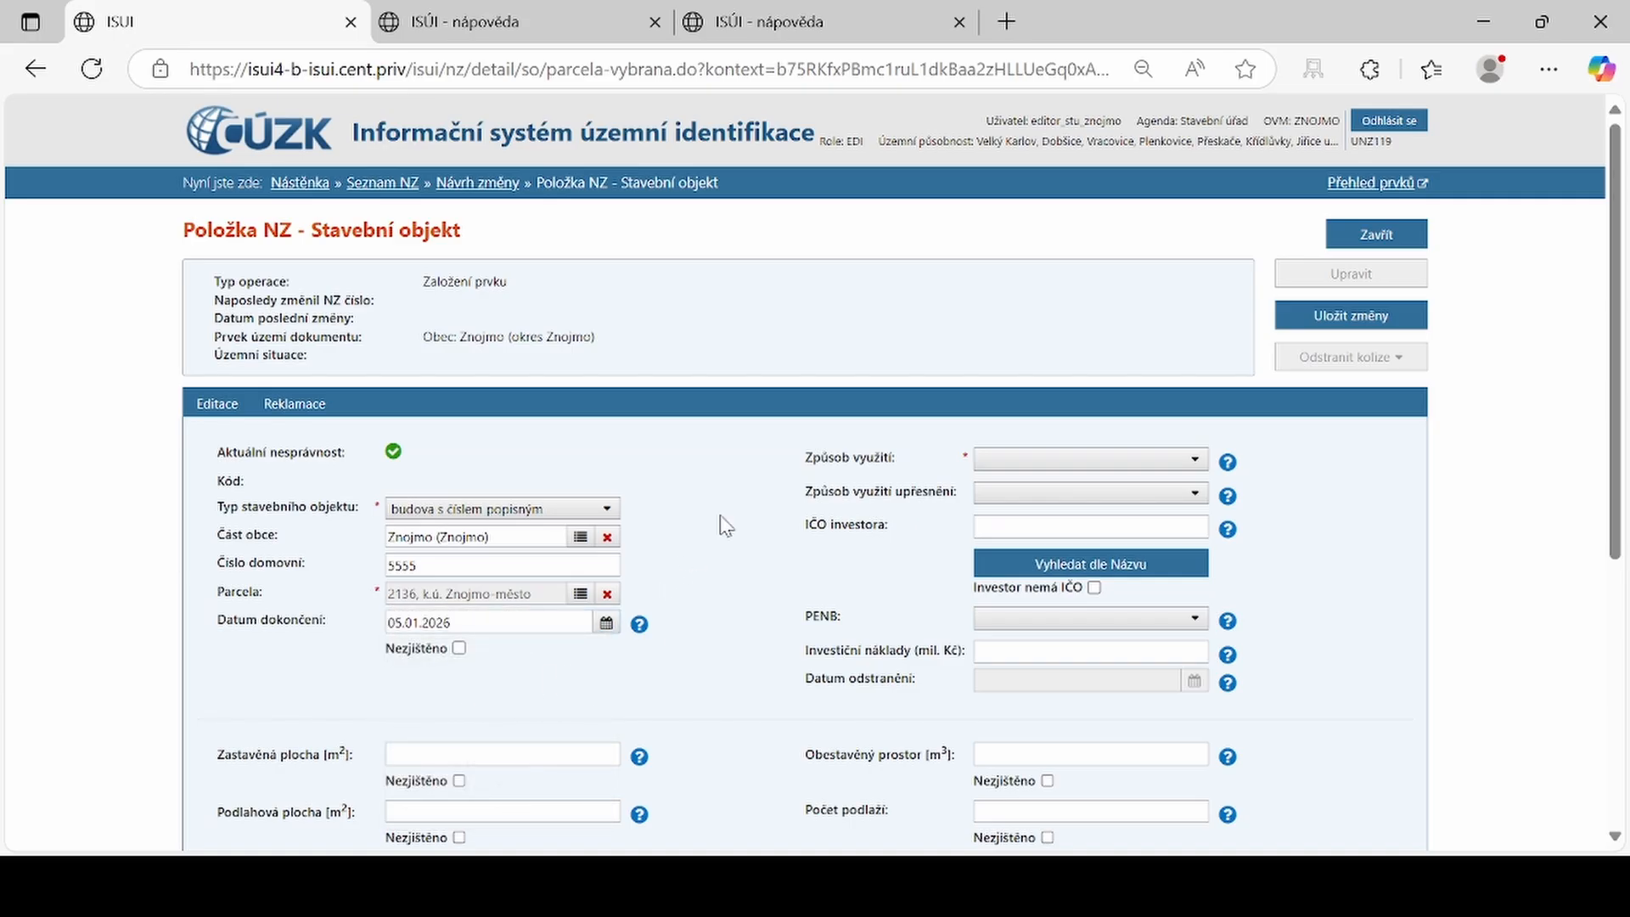
{"action": "left_click", "coordinate": [1194, 460]}
{"action": "left_click", "coordinate": [1104, 561]}
{"action": "left_click", "coordinate": [1094, 587]}
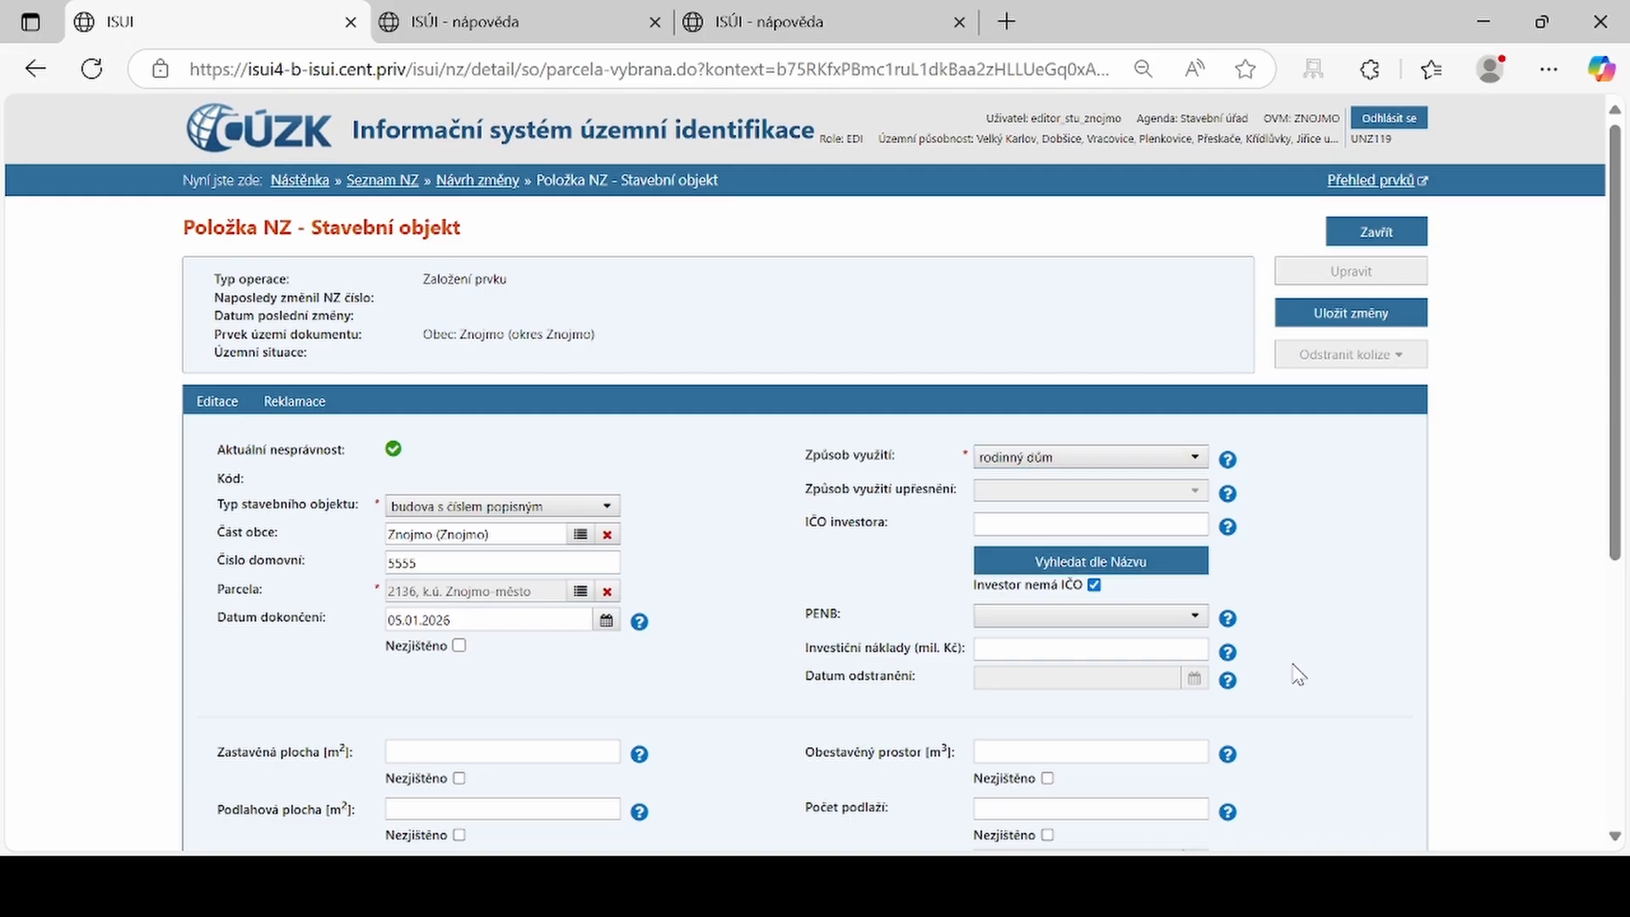
- Set the building's PENB to "A - Mimořádně úsporná" and its Investiční náklady to 1,2 mil. Kč
{"action": "left_click", "coordinate": [1147, 619]}
{"action": "left_click", "coordinate": [1149, 673]}
{"action": "left_click", "coordinate": [1148, 661]}
{"action": "type", "text": "1,2"}
- Set Zastavěná plocha to 300 m², Podlahová plocha to 270 m², Počet bytů to 2 and Ubytovací jednotky to 1
{"action": "scroll", "coordinate": [1070, 407], "scroll_direction": "down", "scroll_amount": 1}
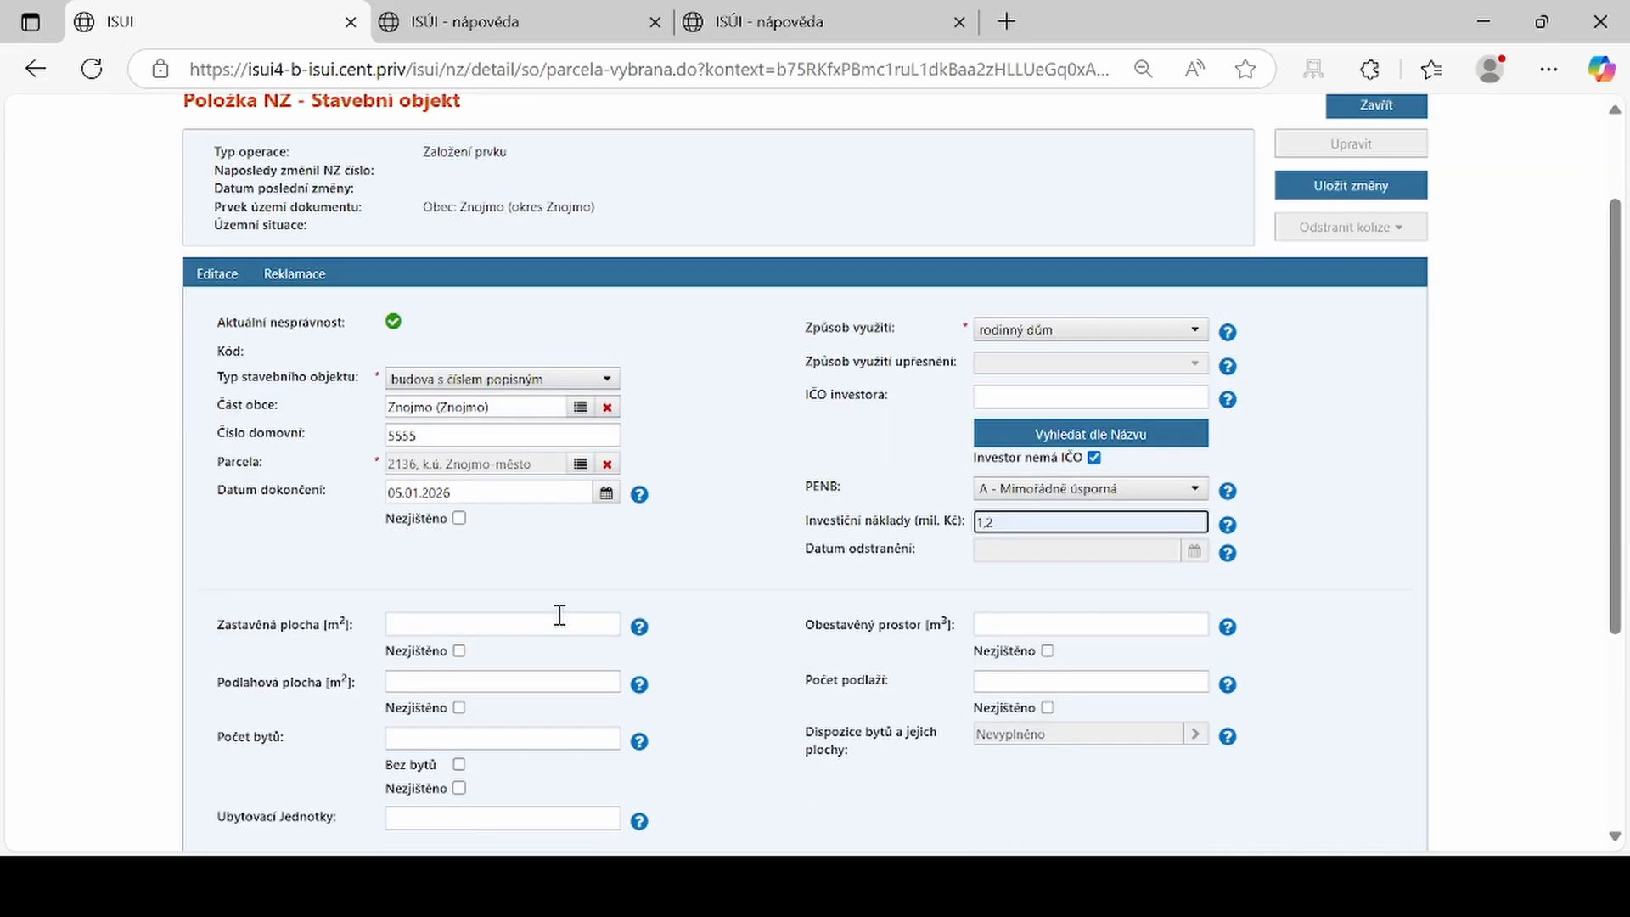
{"action": "left_click", "coordinate": [476, 626]}
{"action": "type", "text": "300"}
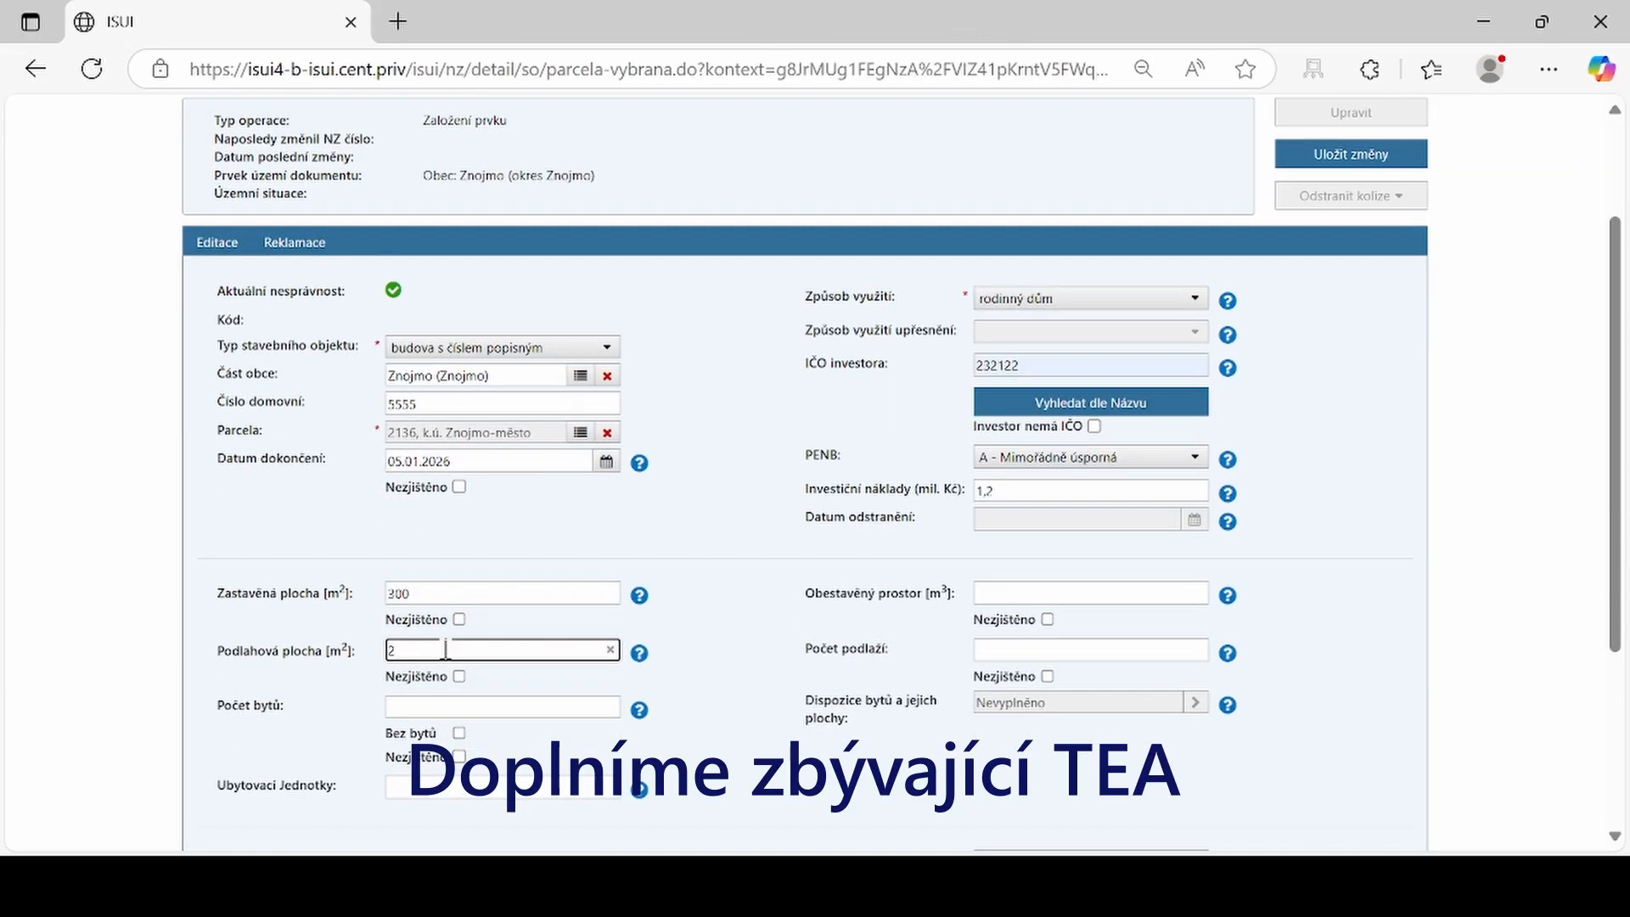
{"action": "type", "text": "270"}
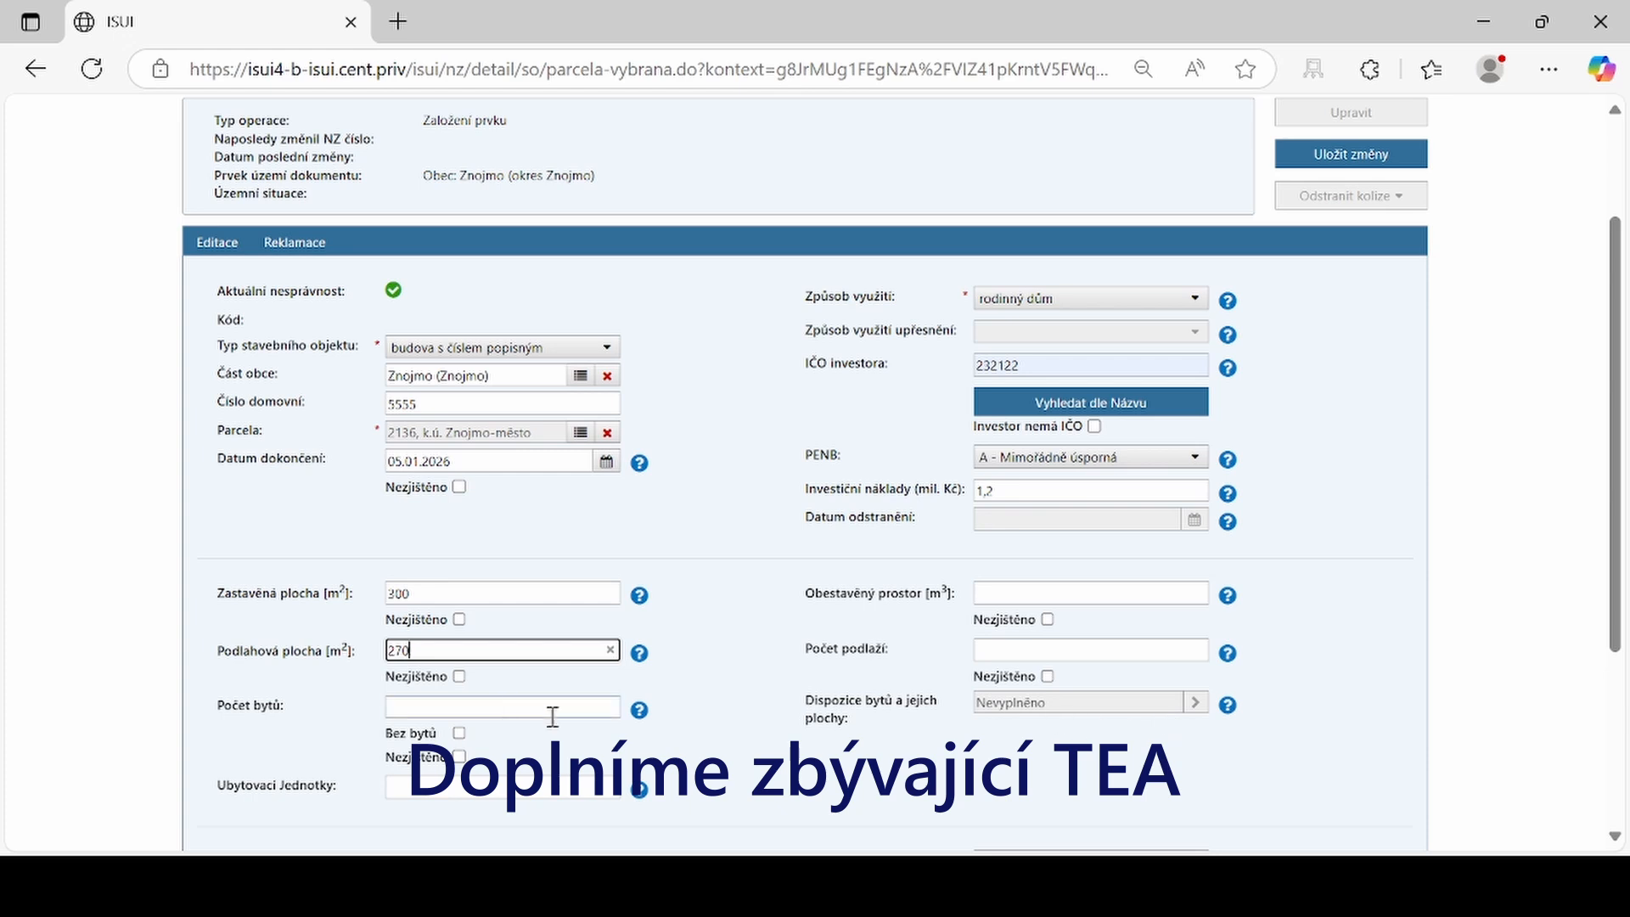
{"action": "left_click", "coordinate": [495, 705]}
{"action": "type", "text": "2"}
{"action": "key", "text": "Tab"}
{"action": "type", "text": "1"}
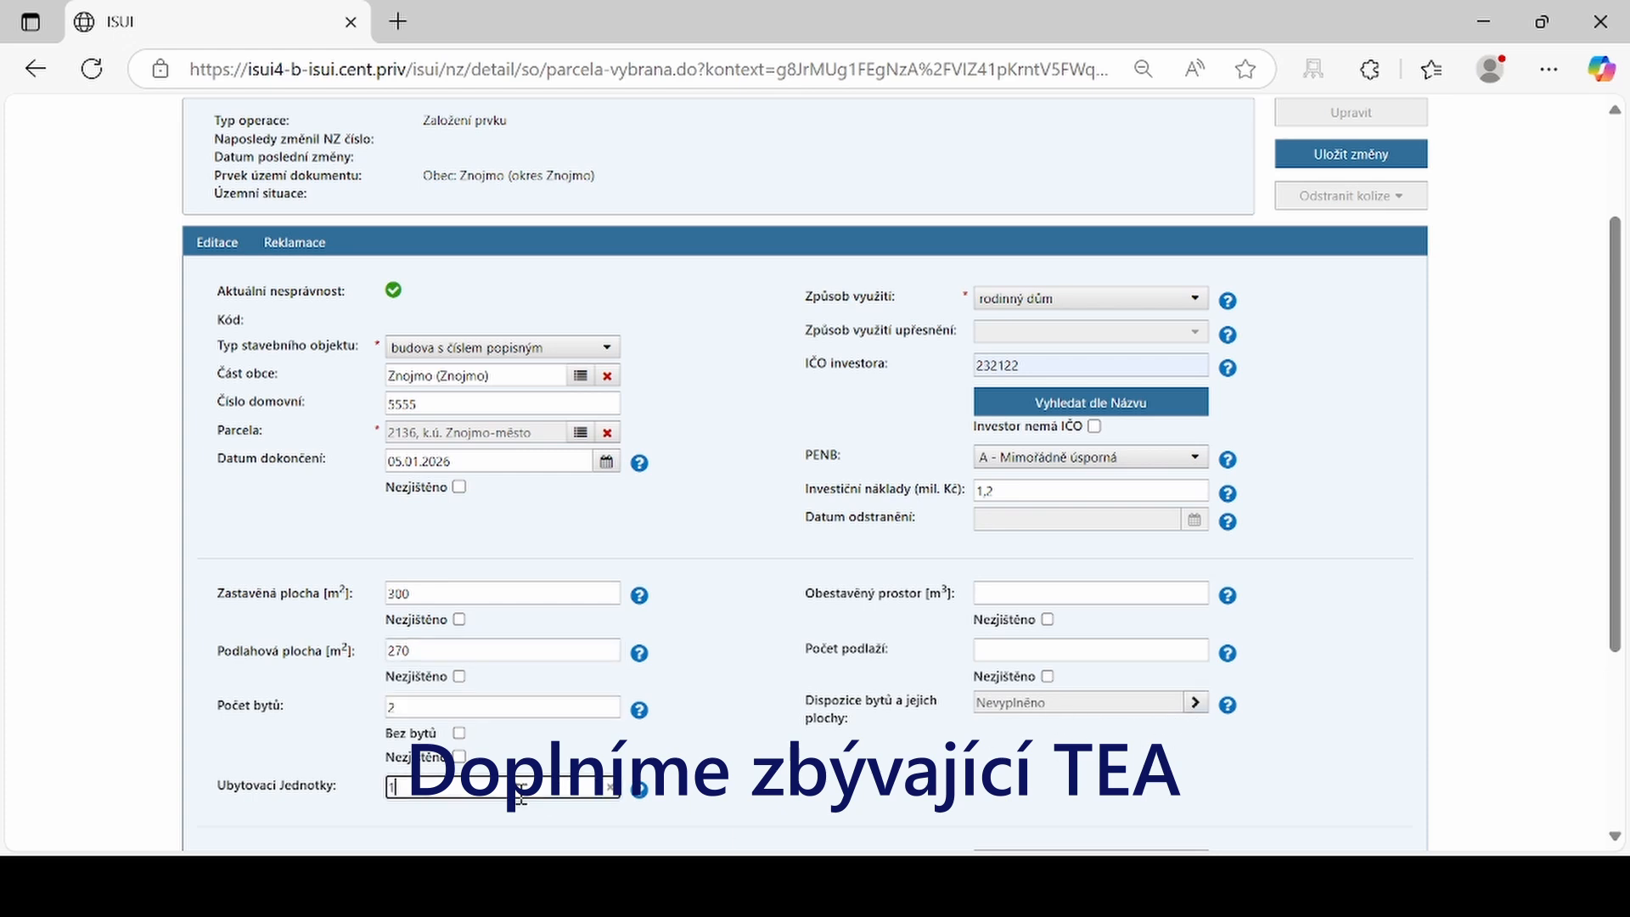
- Set the building's Obestavěný prostor to 601 m³ and its Počet podlaží to 1
{"action": "left_click", "coordinate": [997, 595]}
{"action": "type", "text": "601"}
{"action": "left_click", "coordinate": [1007, 645]}
{"action": "type", "text": "1"}
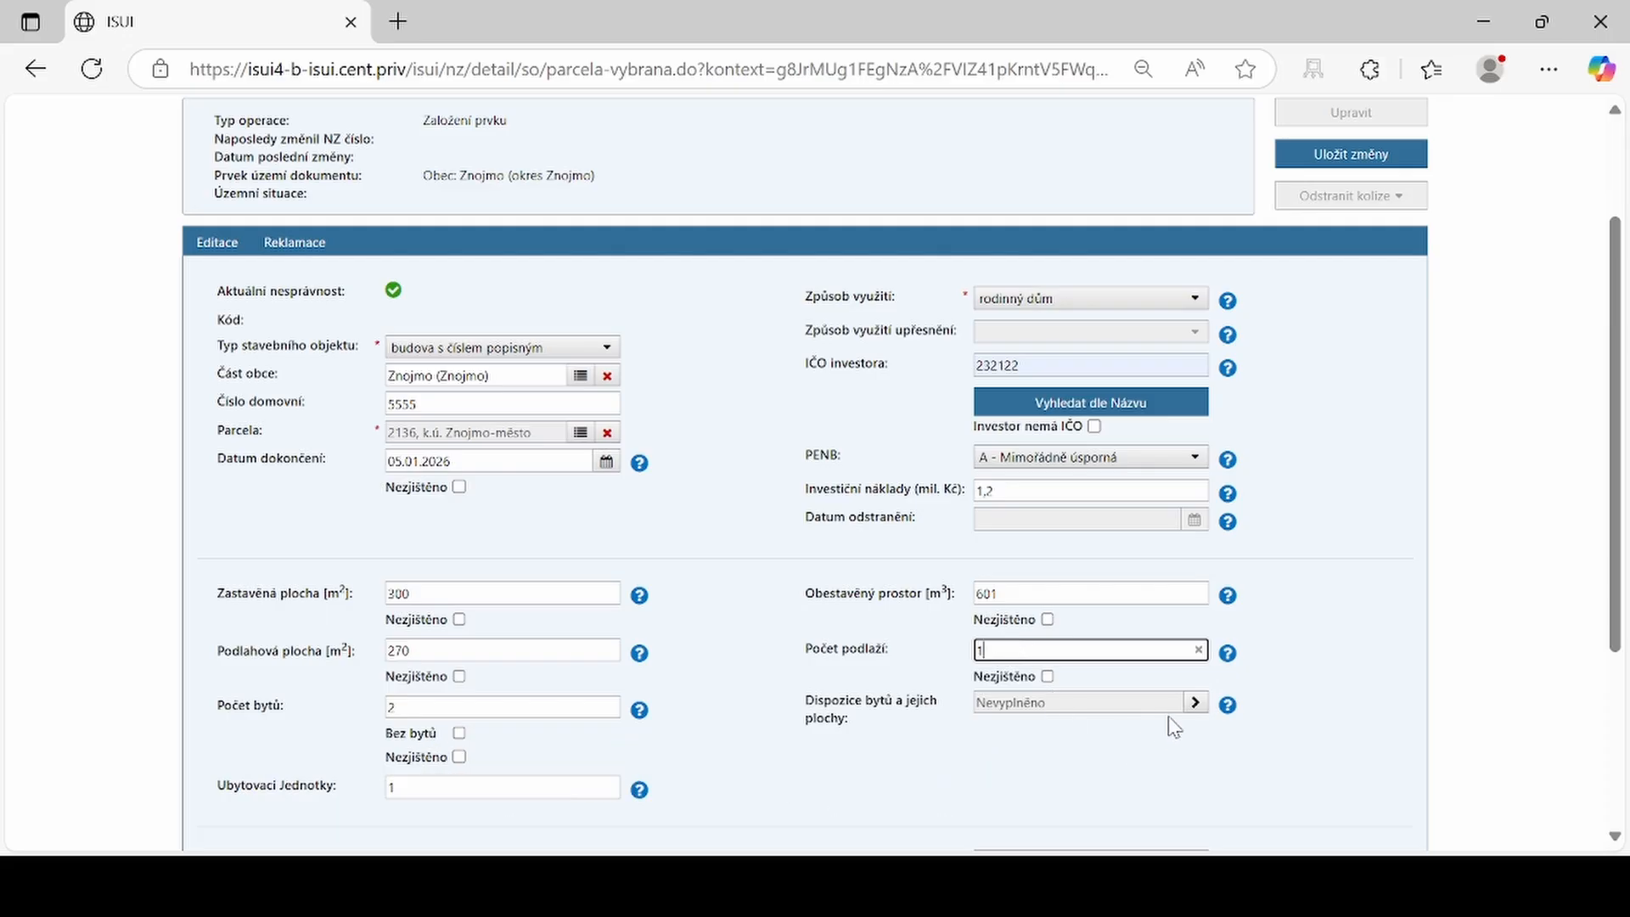
- Fill in Dispozice bytů with one jednopokojový flat of 80 m² and one dvoupokojový flat of 120 m², and confirm it
{"action": "left_click", "coordinate": [1195, 705]}
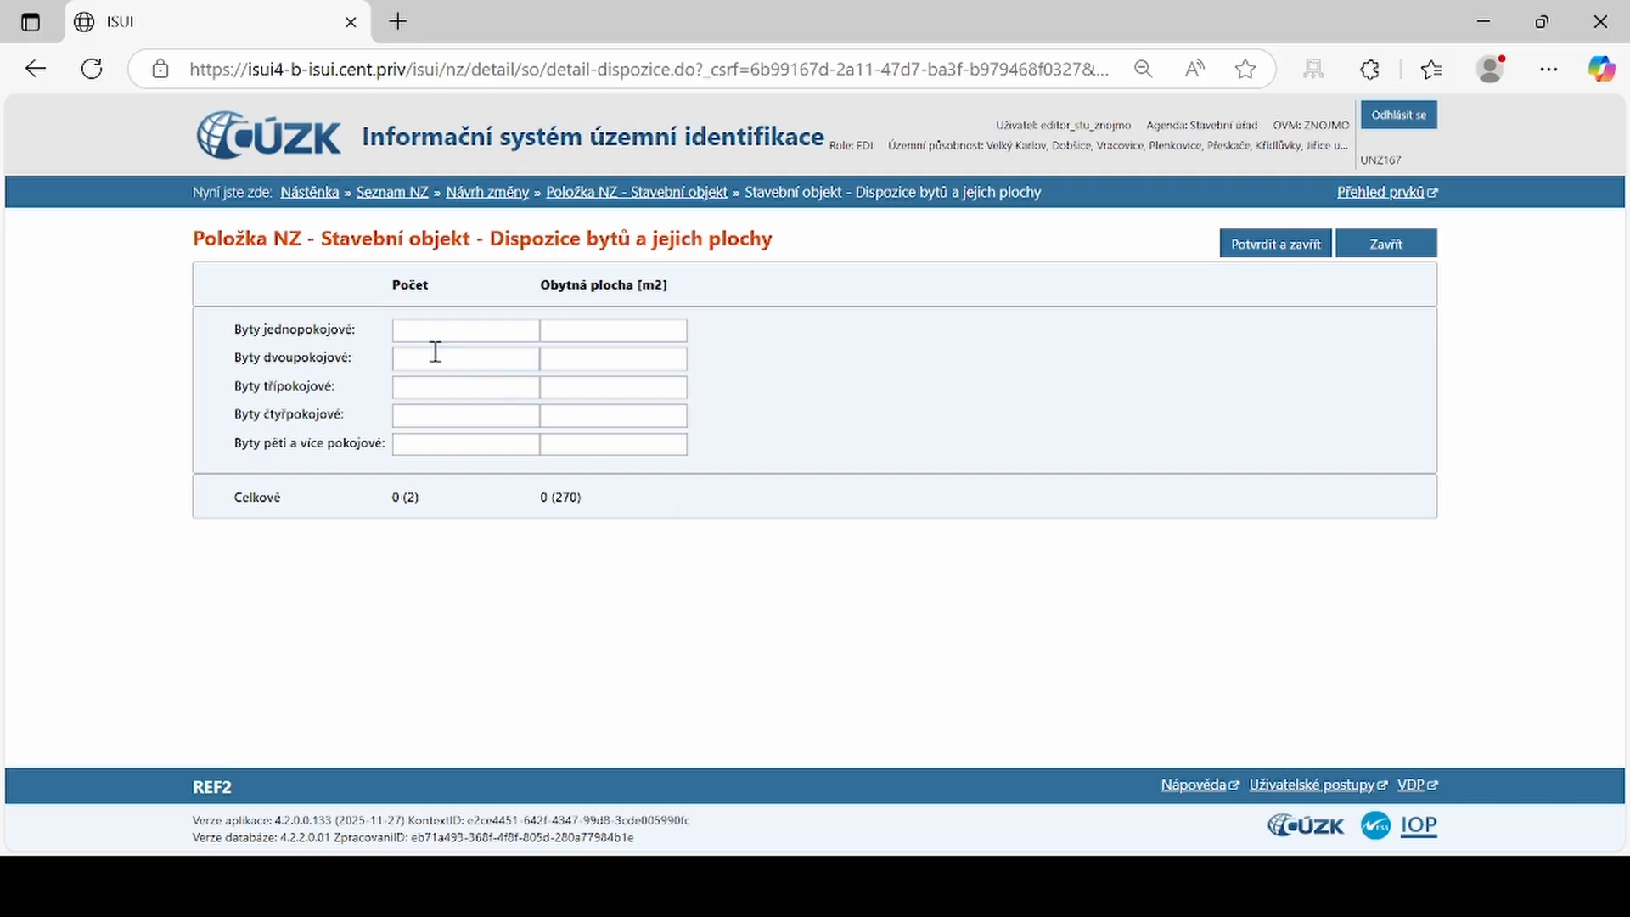
{"action": "left_click", "coordinate": [412, 330]}
{"action": "type", "text": "1"}
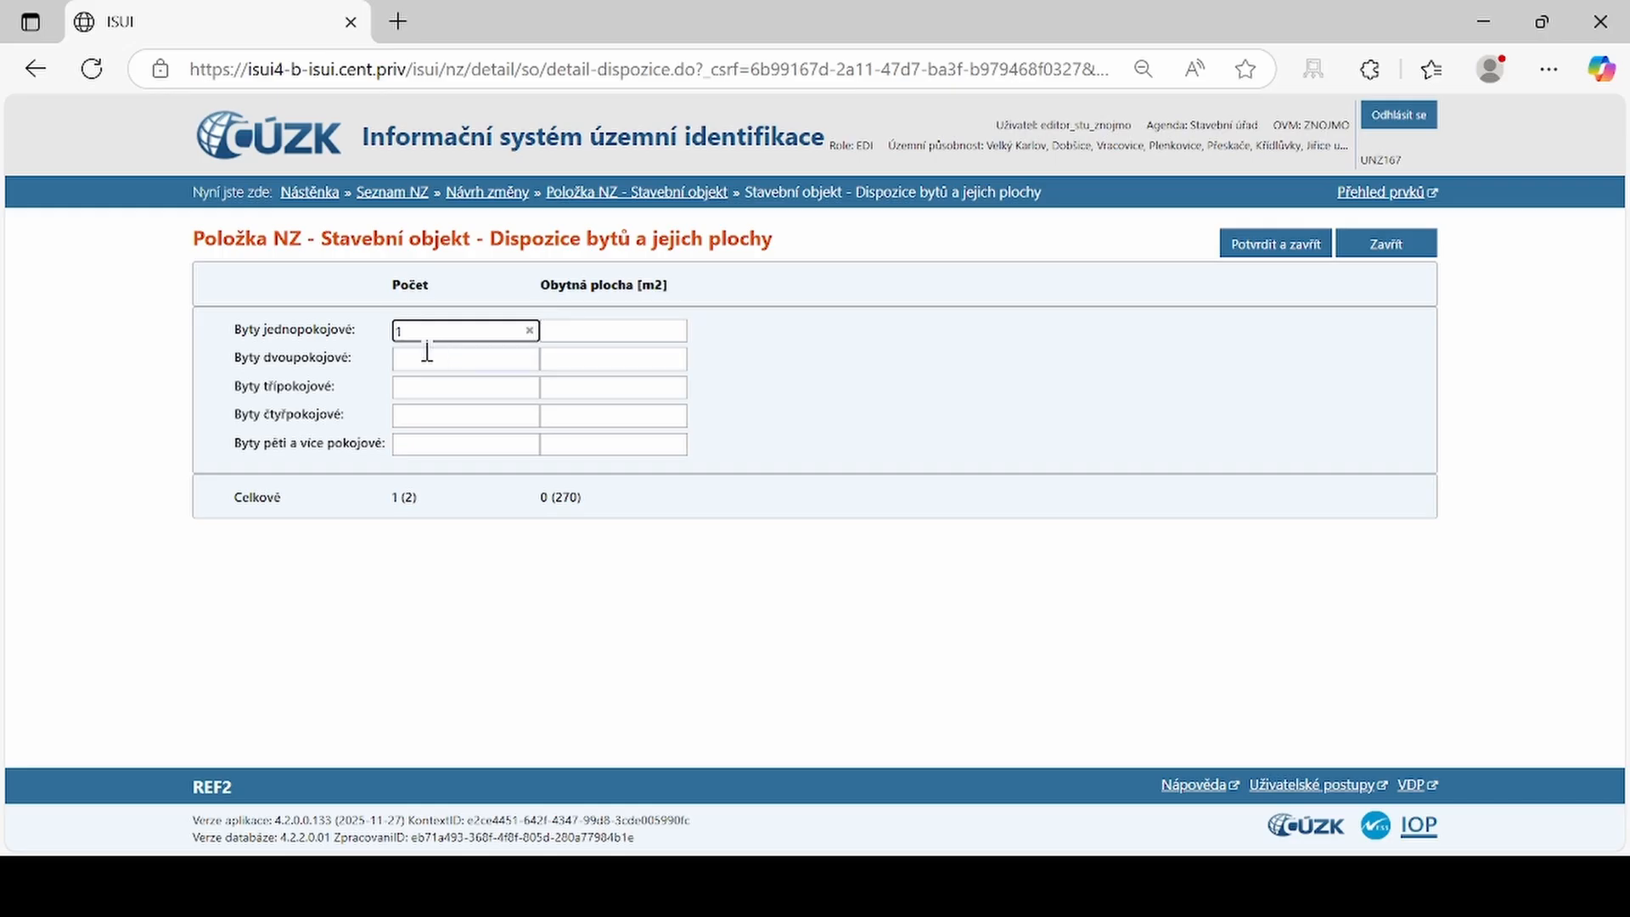
{"action": "left_click", "coordinate": [413, 357]}
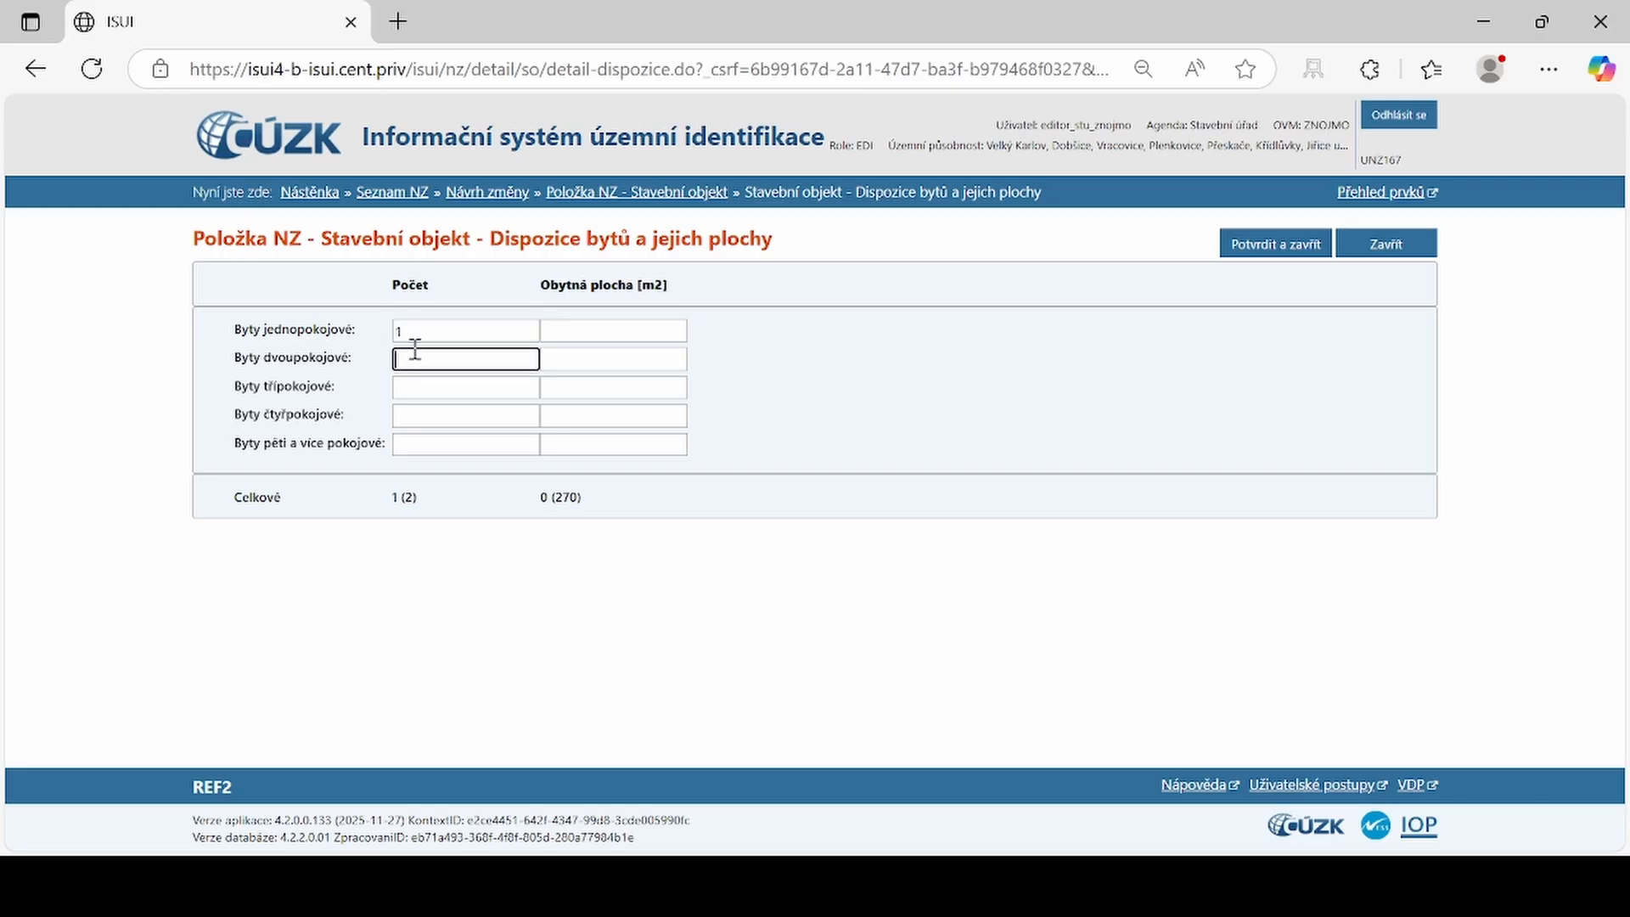
{"action": "type", "text": "1"}
{"action": "left_click", "coordinate": [590, 331]}
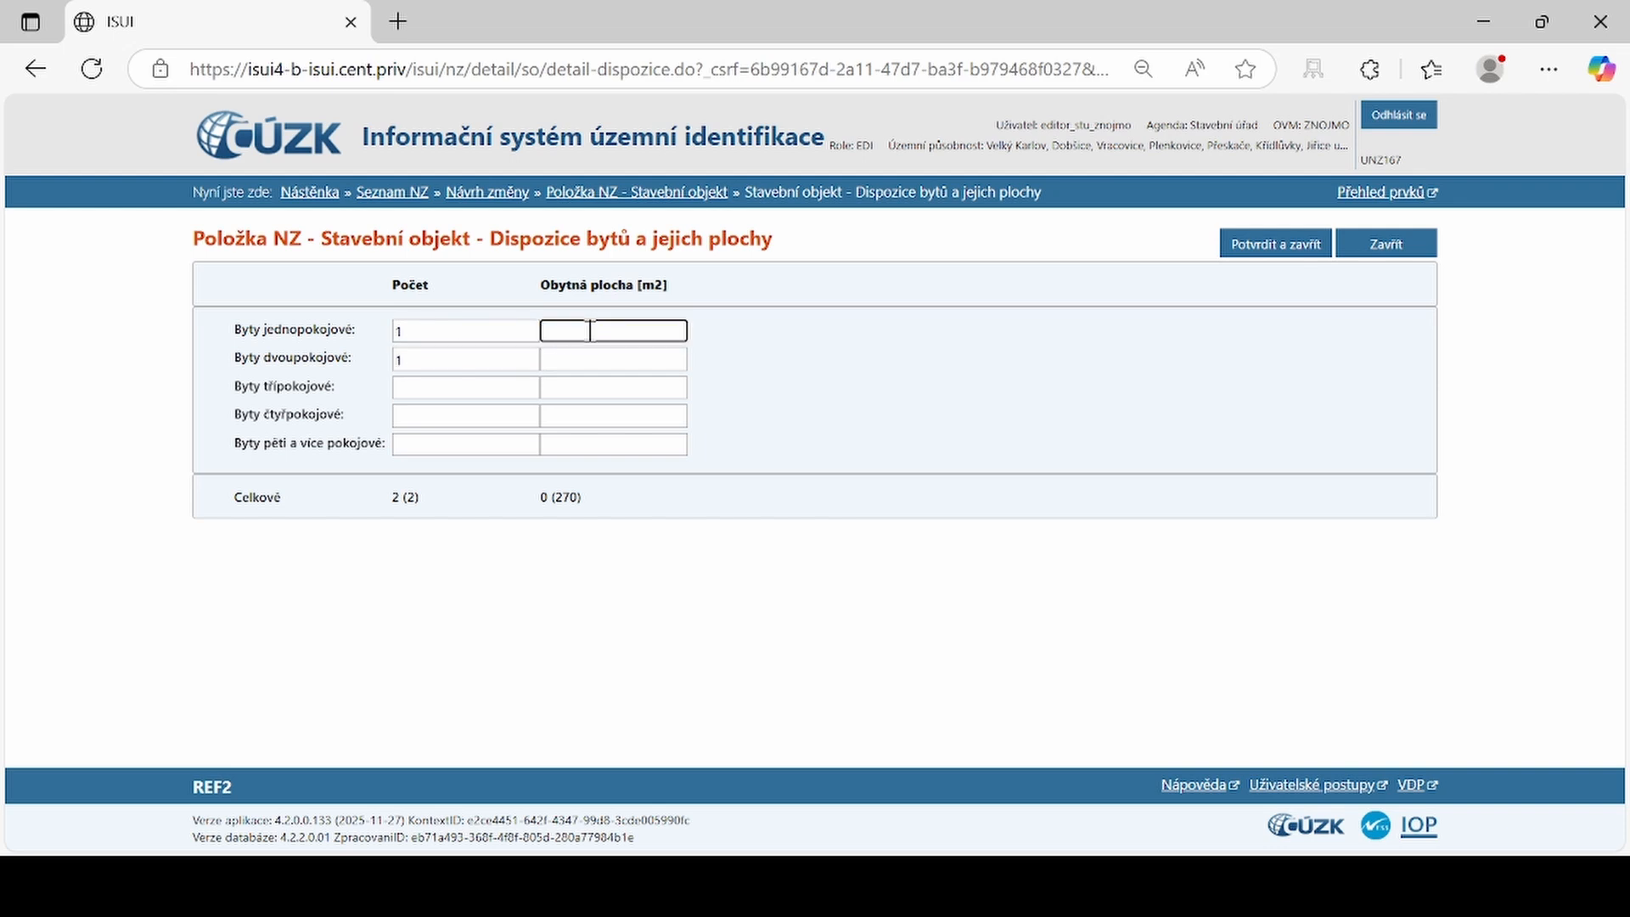
{"action": "left_click", "coordinate": [604, 423]}
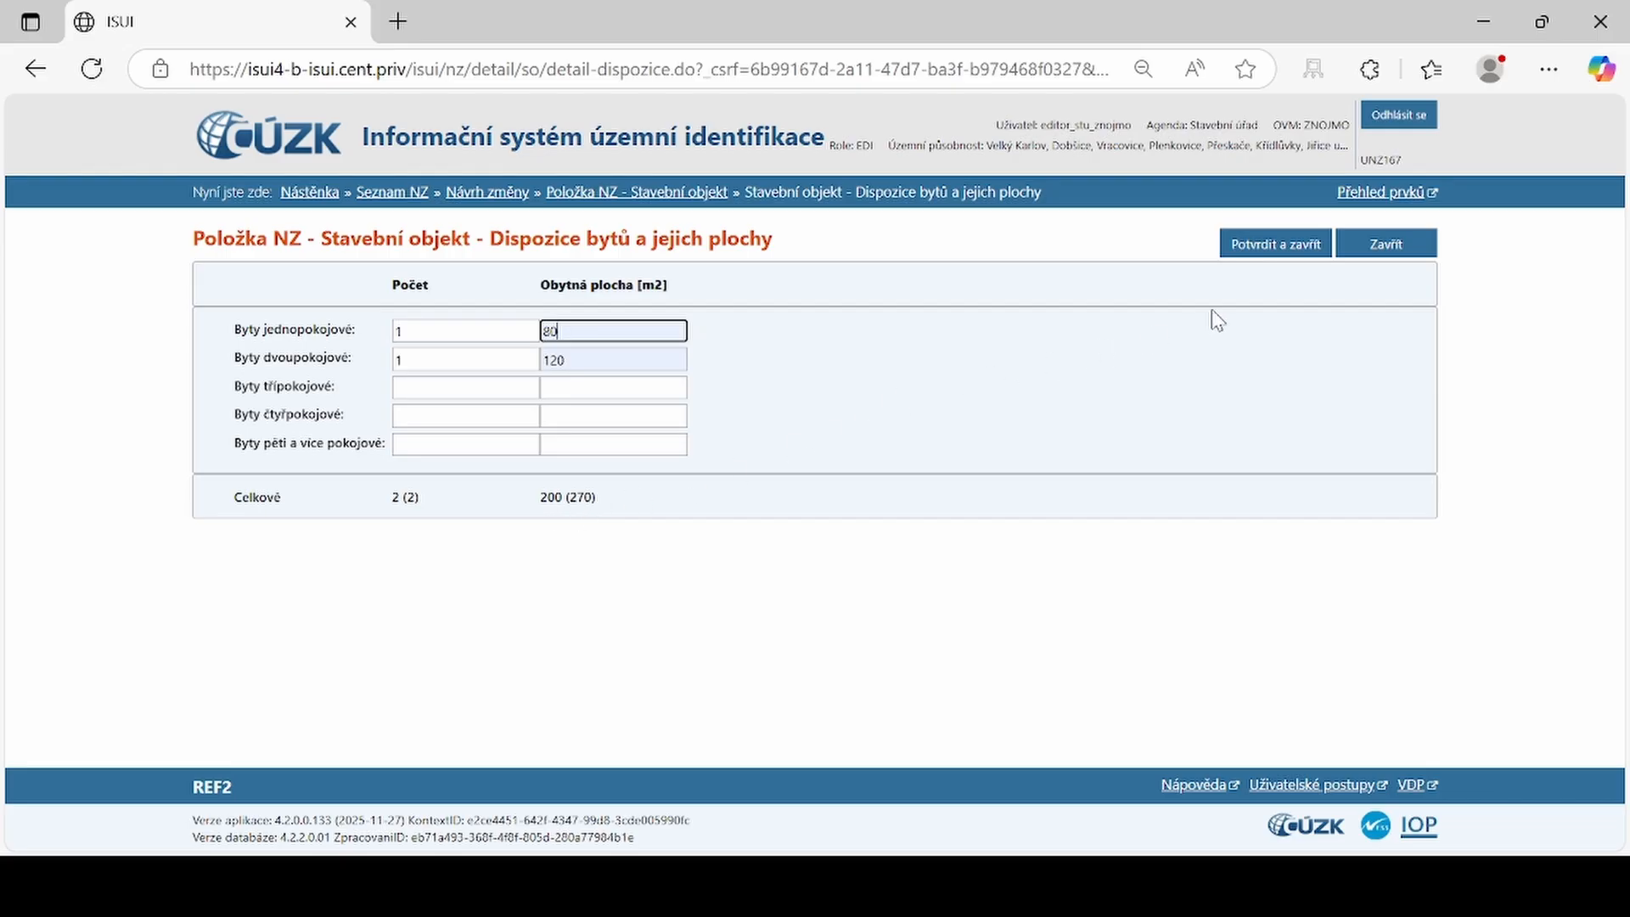
{"action": "left_click", "coordinate": [1274, 251]}
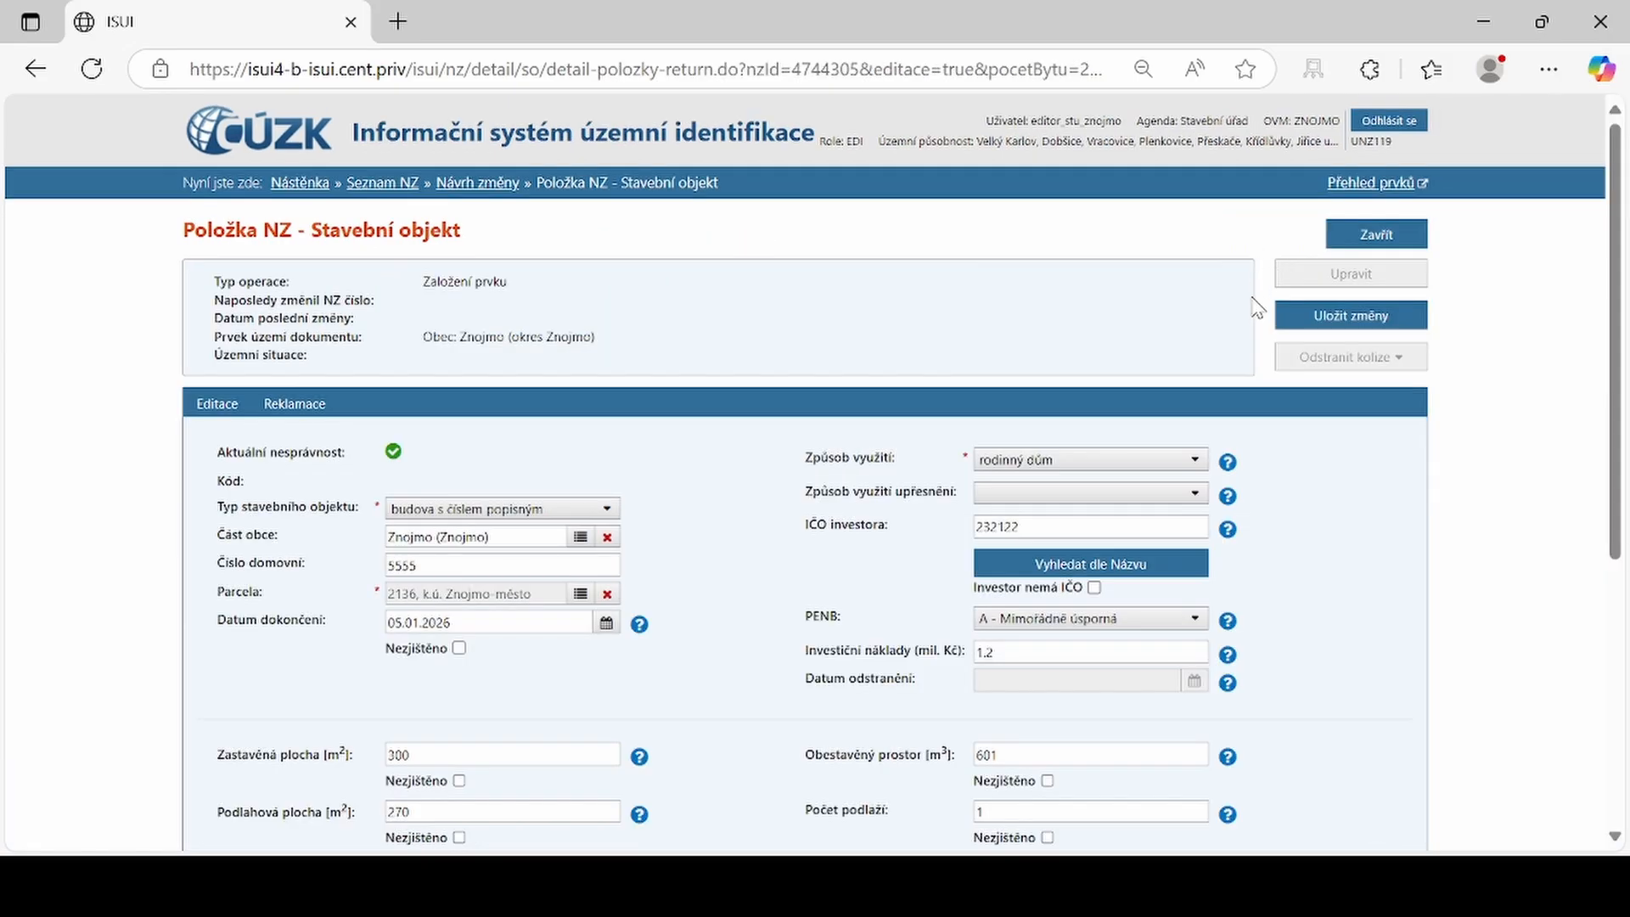
- Set Výtah to "S výtahem", Druh konstrukce to "Dřevo - Panelová montáž", Způsob vytápění to "Domovní - uhlí" and the secondary heating to "Dálkové - elektřina"
{"action": "scroll", "coordinate": [1255, 327], "scroll_direction": "down", "scroll_amount": 2}
{"action": "scroll", "coordinate": [1255, 337], "scroll_direction": "down", "scroll_amount": 2}
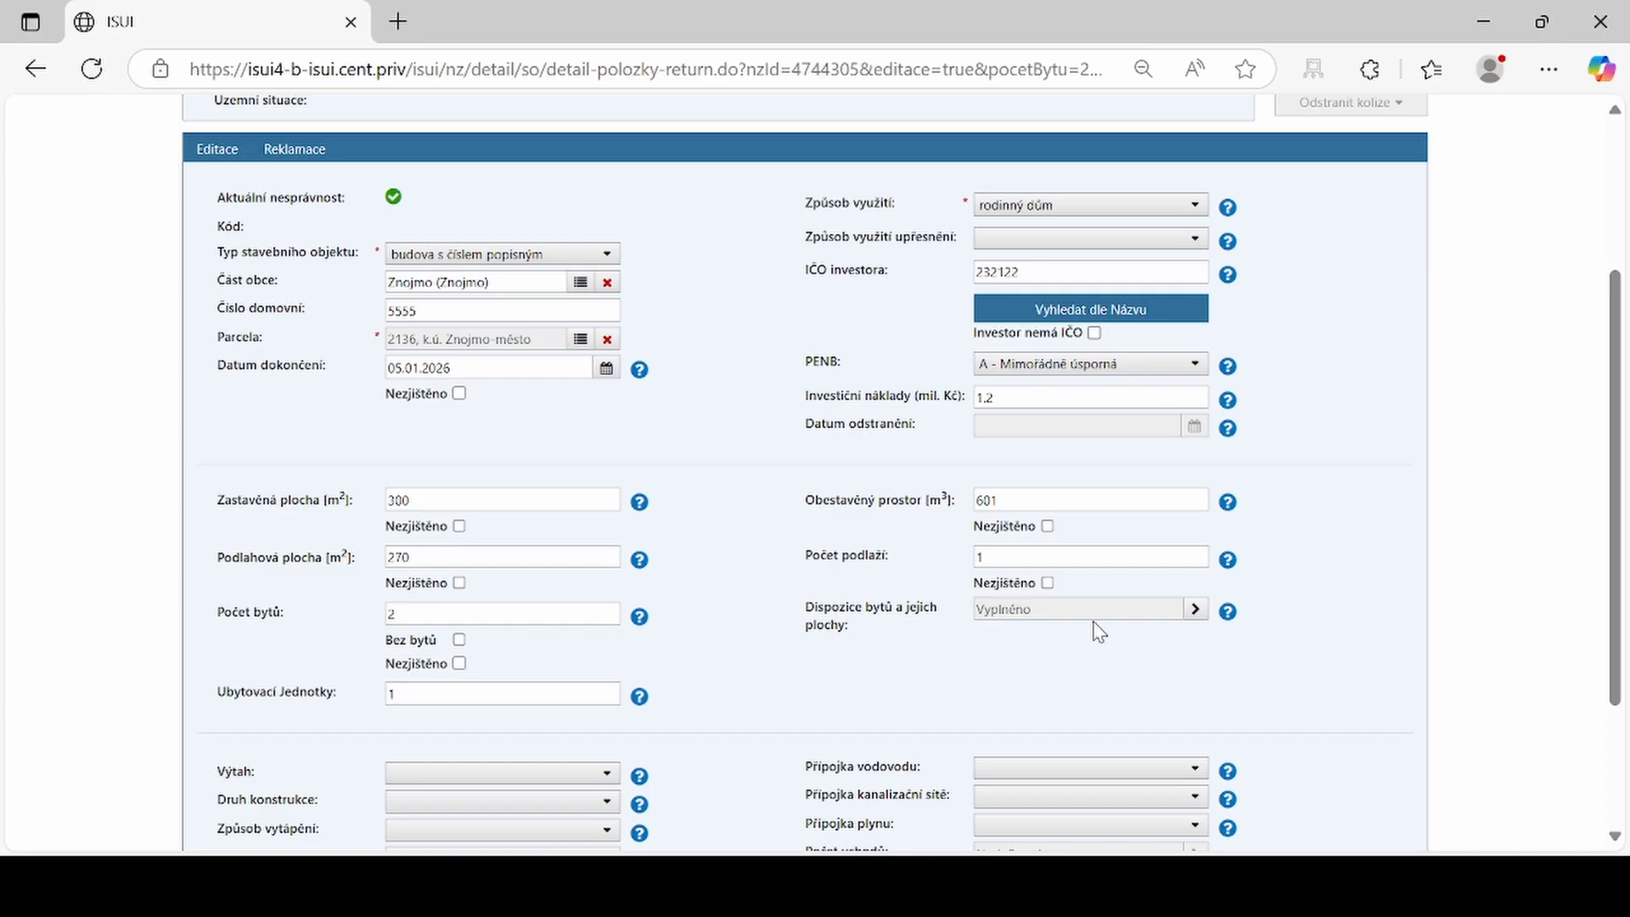
{"action": "scroll", "coordinate": [1096, 631], "scroll_direction": "down", "scroll_amount": 3}
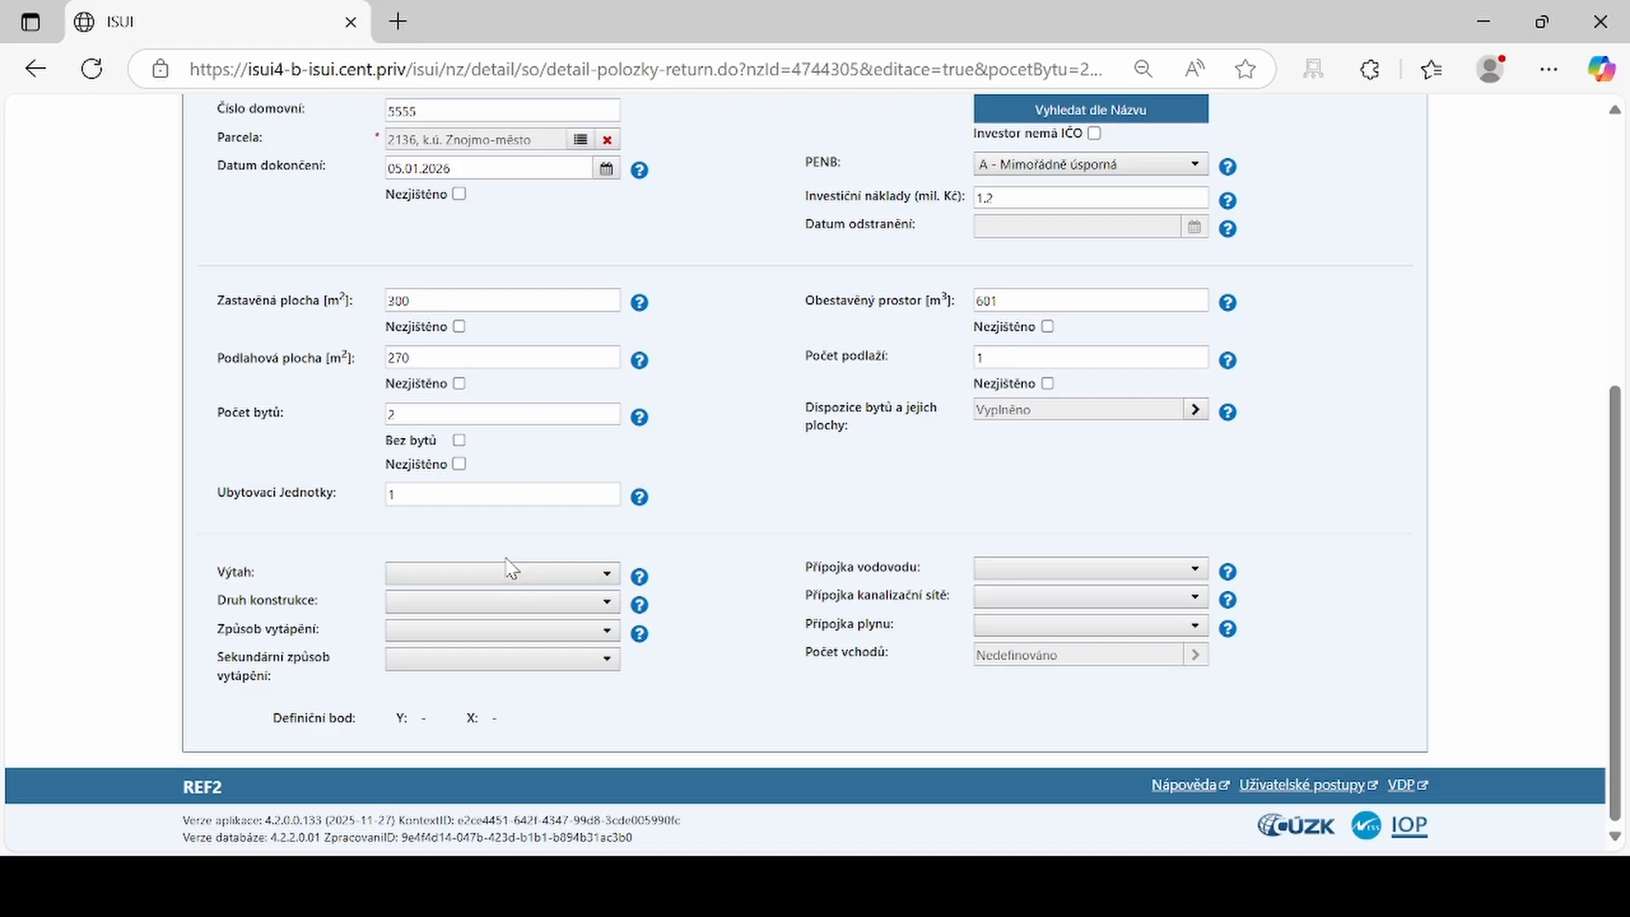
{"action": "left_click", "coordinate": [605, 576]}
{"action": "left_click", "coordinate": [535, 624]}
{"action": "left_click", "coordinate": [594, 602]}
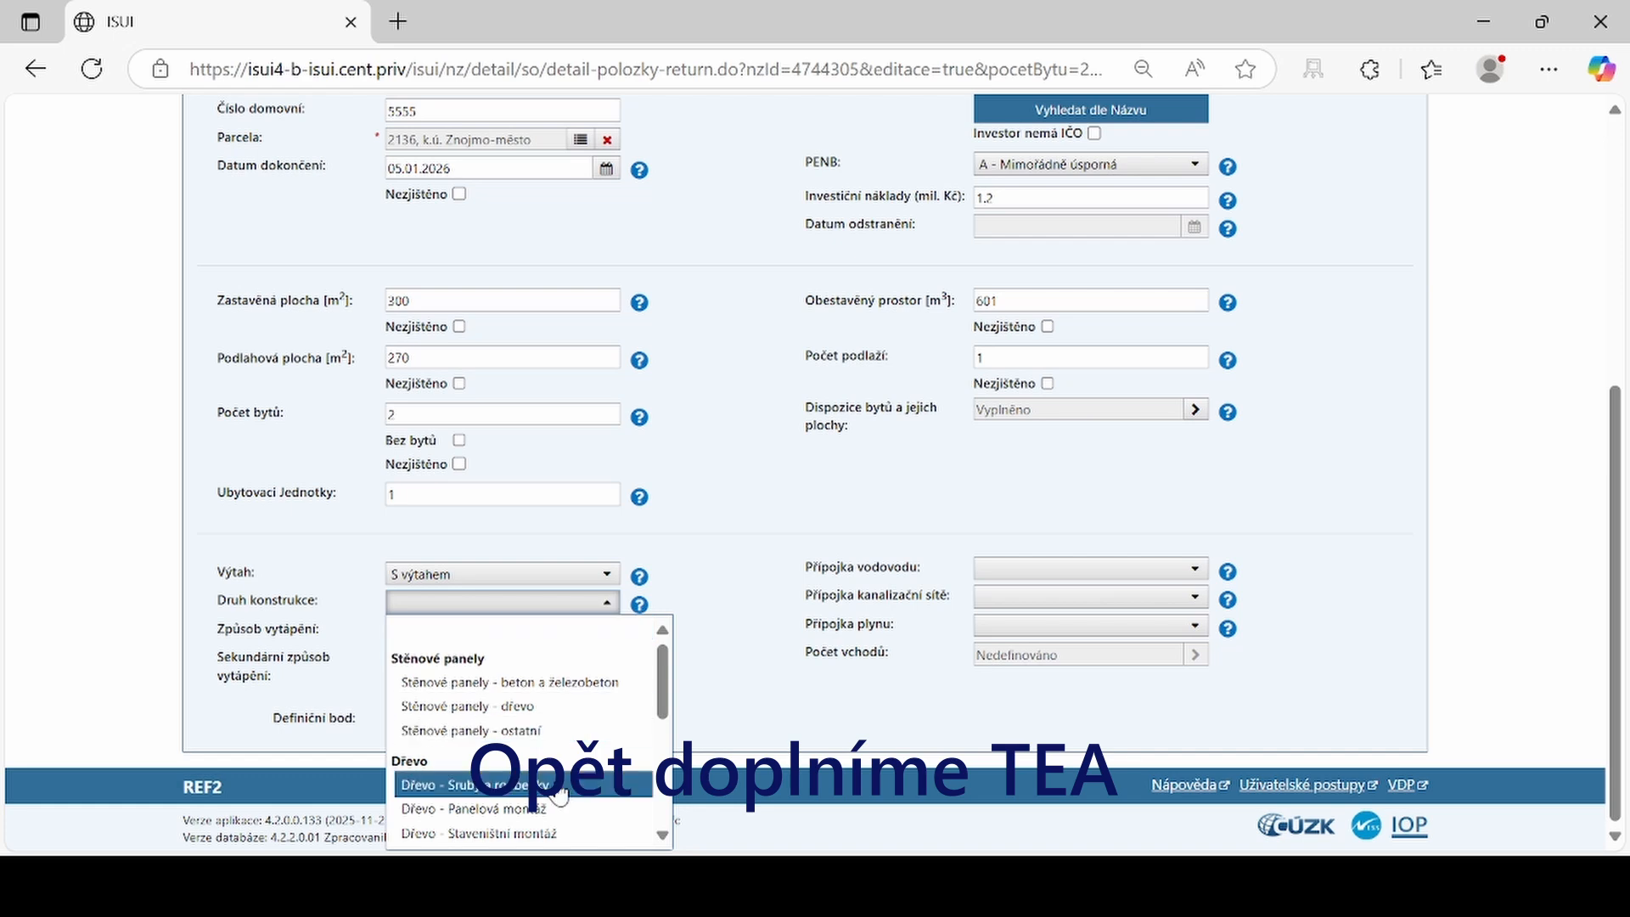
{"action": "left_click", "coordinate": [492, 816]}
{"action": "left_click", "coordinate": [526, 631]}
{"action": "left_click", "coordinate": [528, 736]}
{"action": "left_click", "coordinate": [572, 660]}
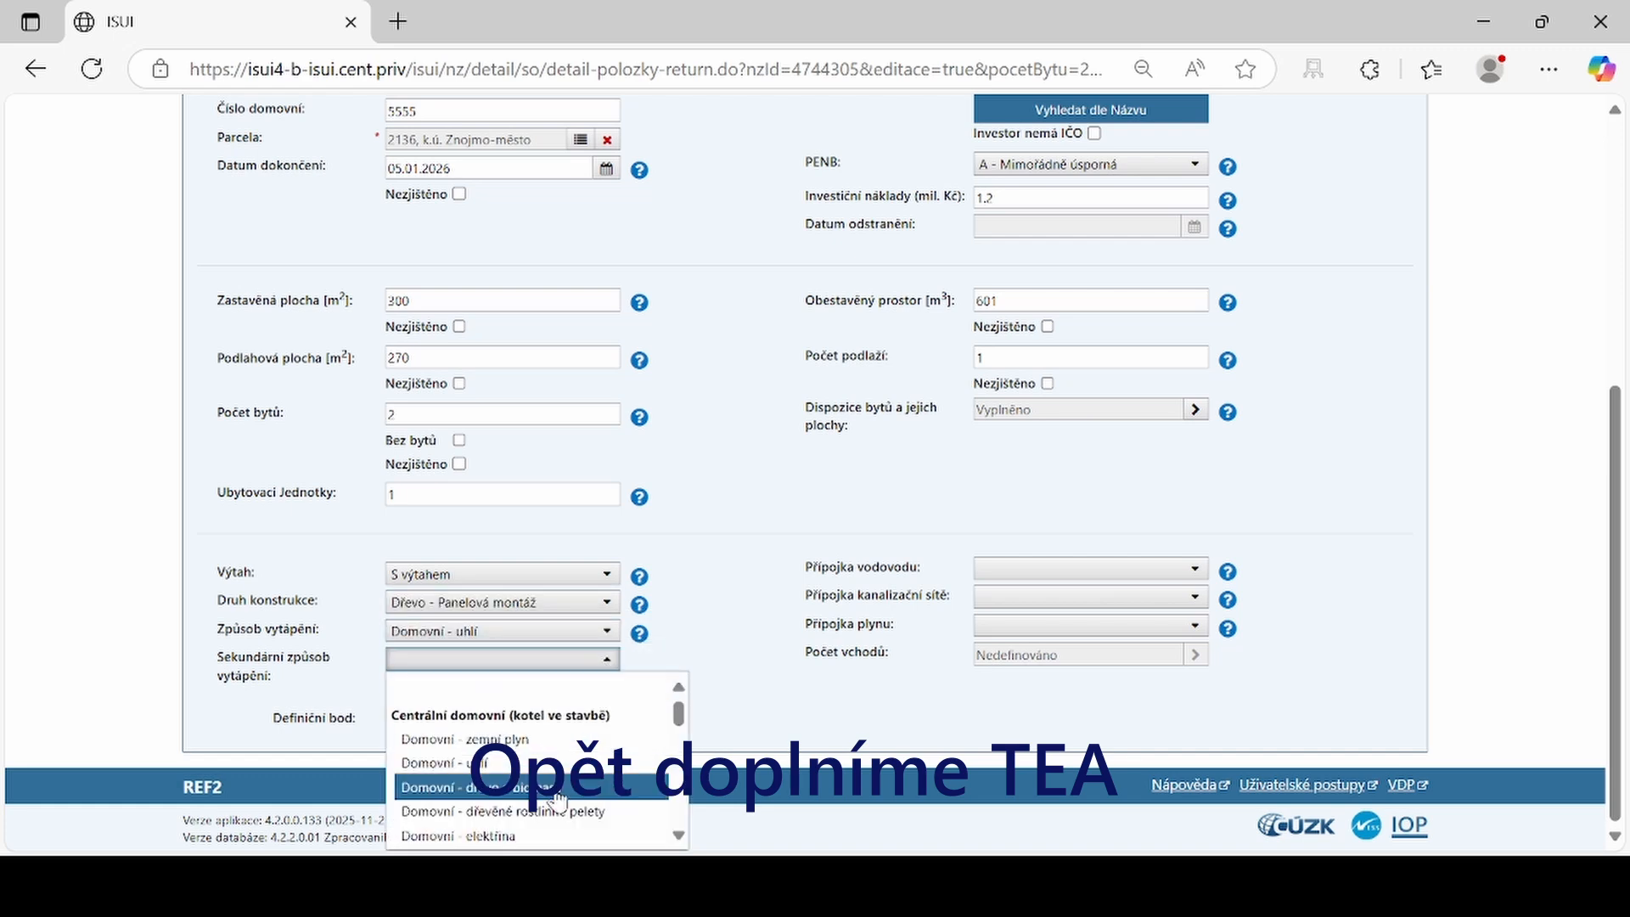
{"action": "left_click", "coordinate": [518, 815]}
- Set the connections: water "S vodovodem", sewerage "Přípoj na kanalizační síť" and gas "Domovní zásobník – ostatní"
{"action": "left_click", "coordinate": [1112, 569]}
{"action": "left_click", "coordinate": [1129, 618]}
{"action": "left_click", "coordinate": [1195, 597]}
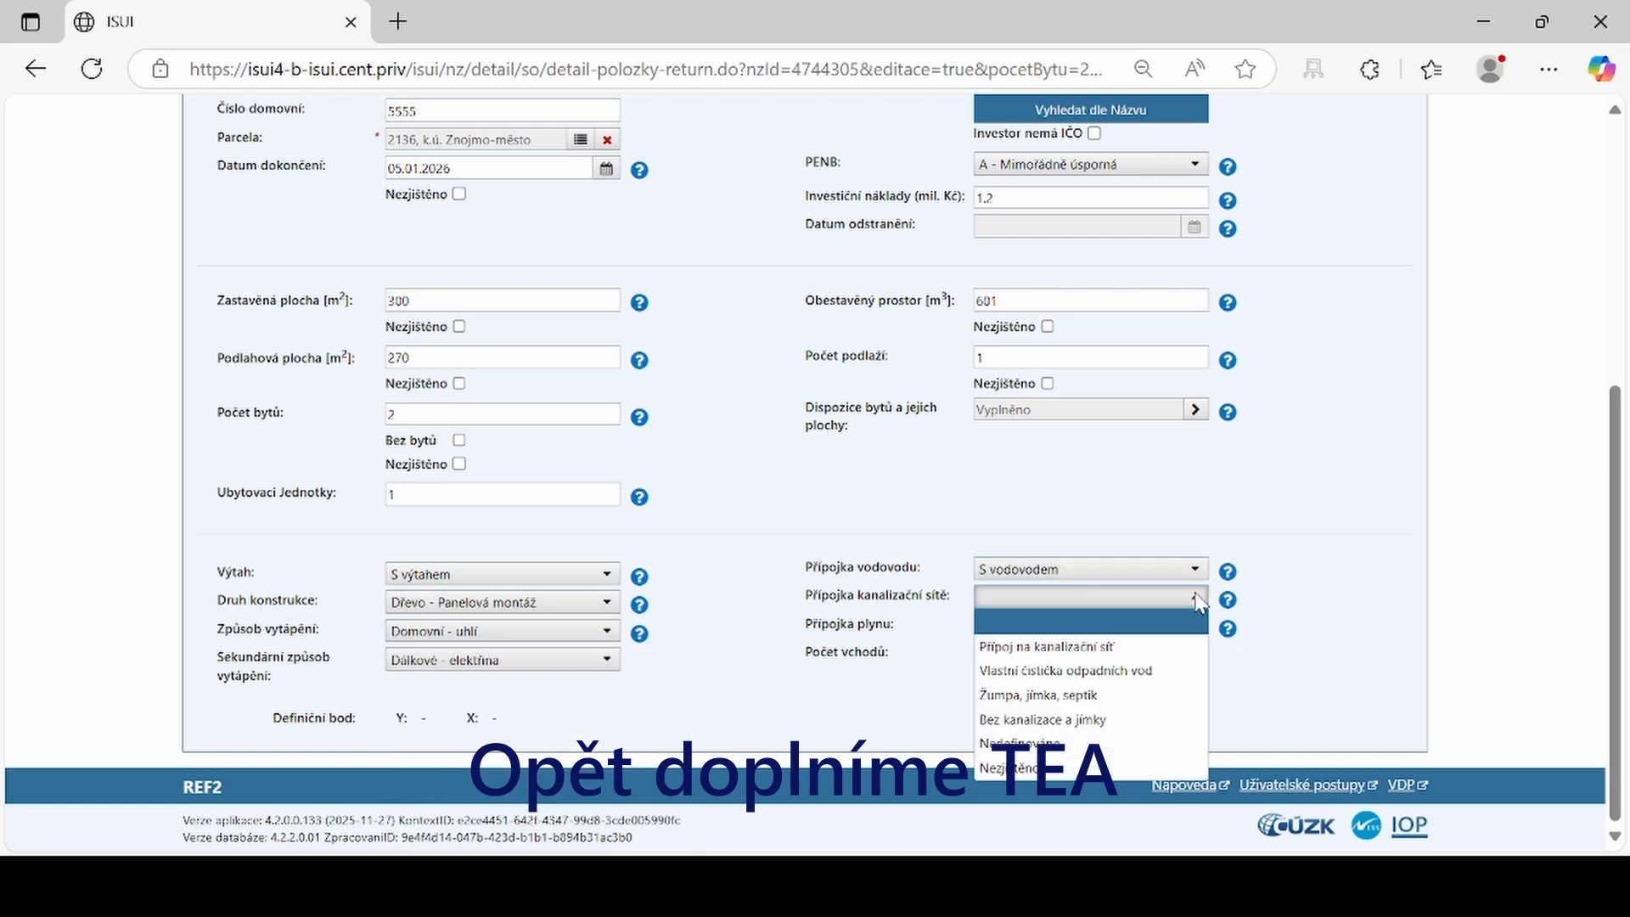
{"action": "left_click", "coordinate": [1096, 641]}
{"action": "left_click", "coordinate": [1197, 628]}
{"action": "left_click", "coordinate": [1121, 803]}
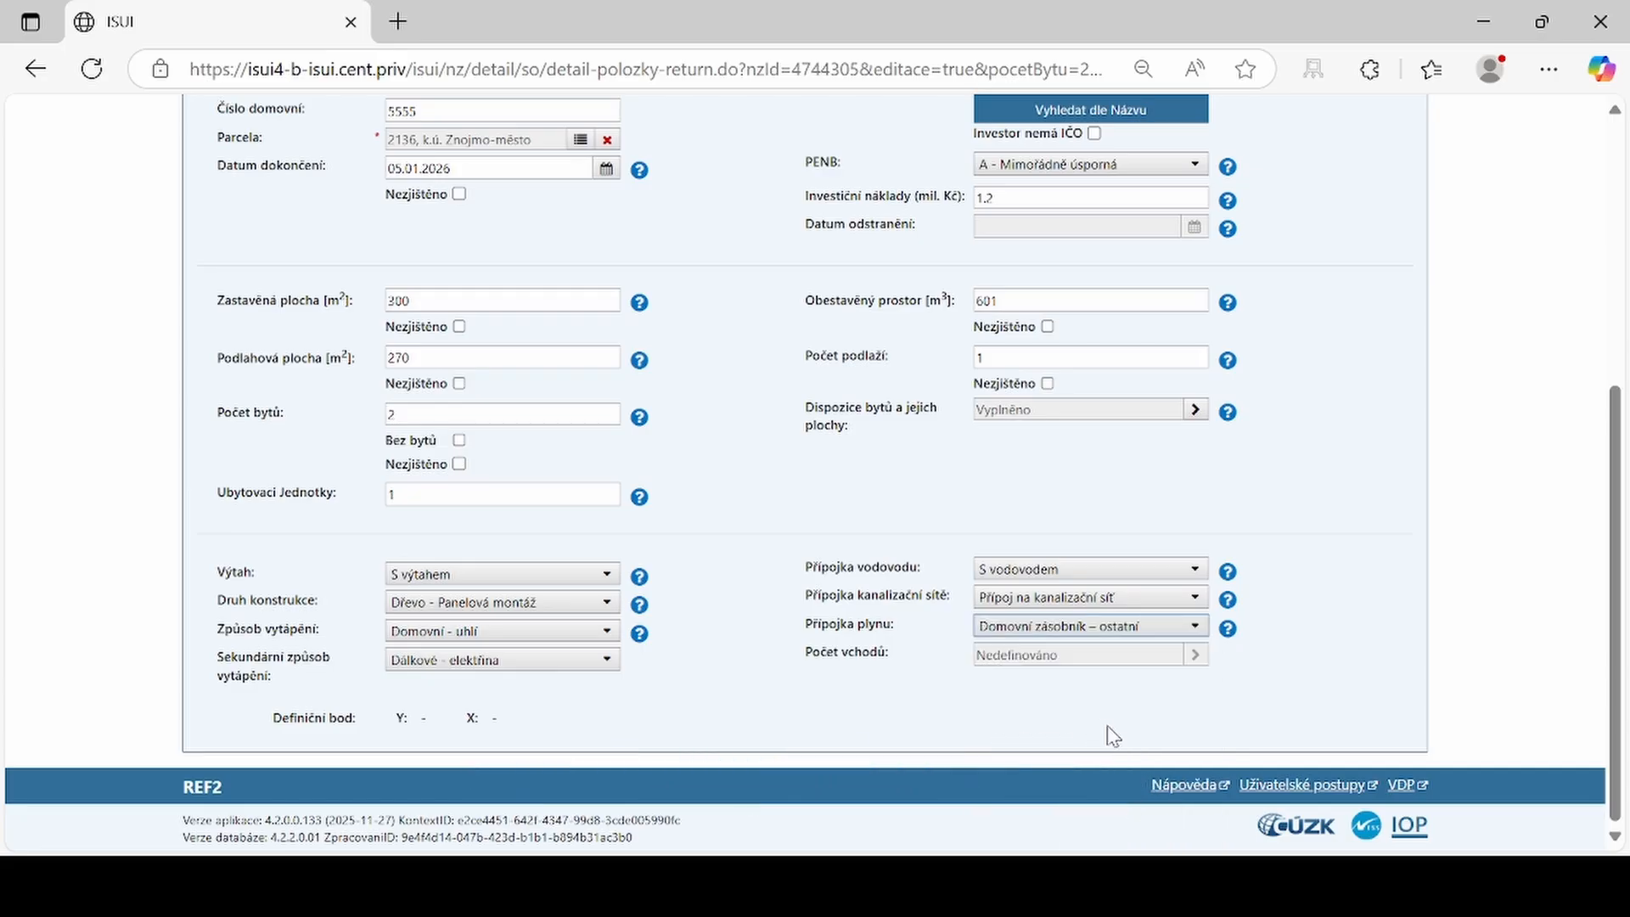
- Save the building object with automatic creation of the corresponding address place, and return to the change proposal
{"action": "scroll", "coordinate": [1350, 503], "scroll_direction": "up", "scroll_amount": 5}
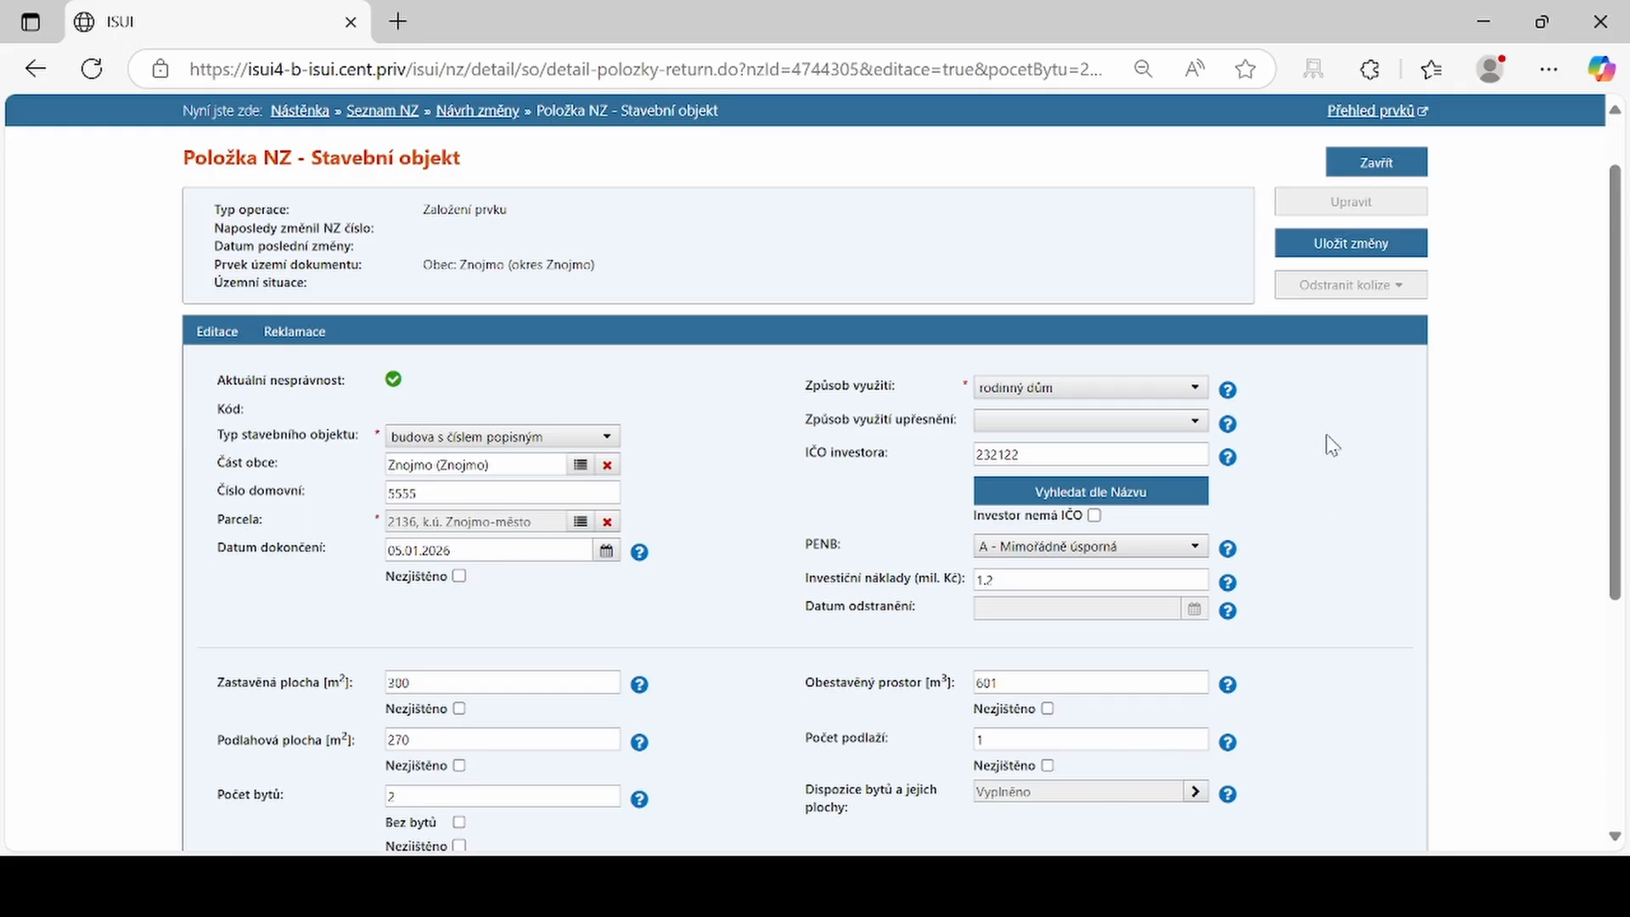
{"action": "left_click", "coordinate": [1304, 249]}
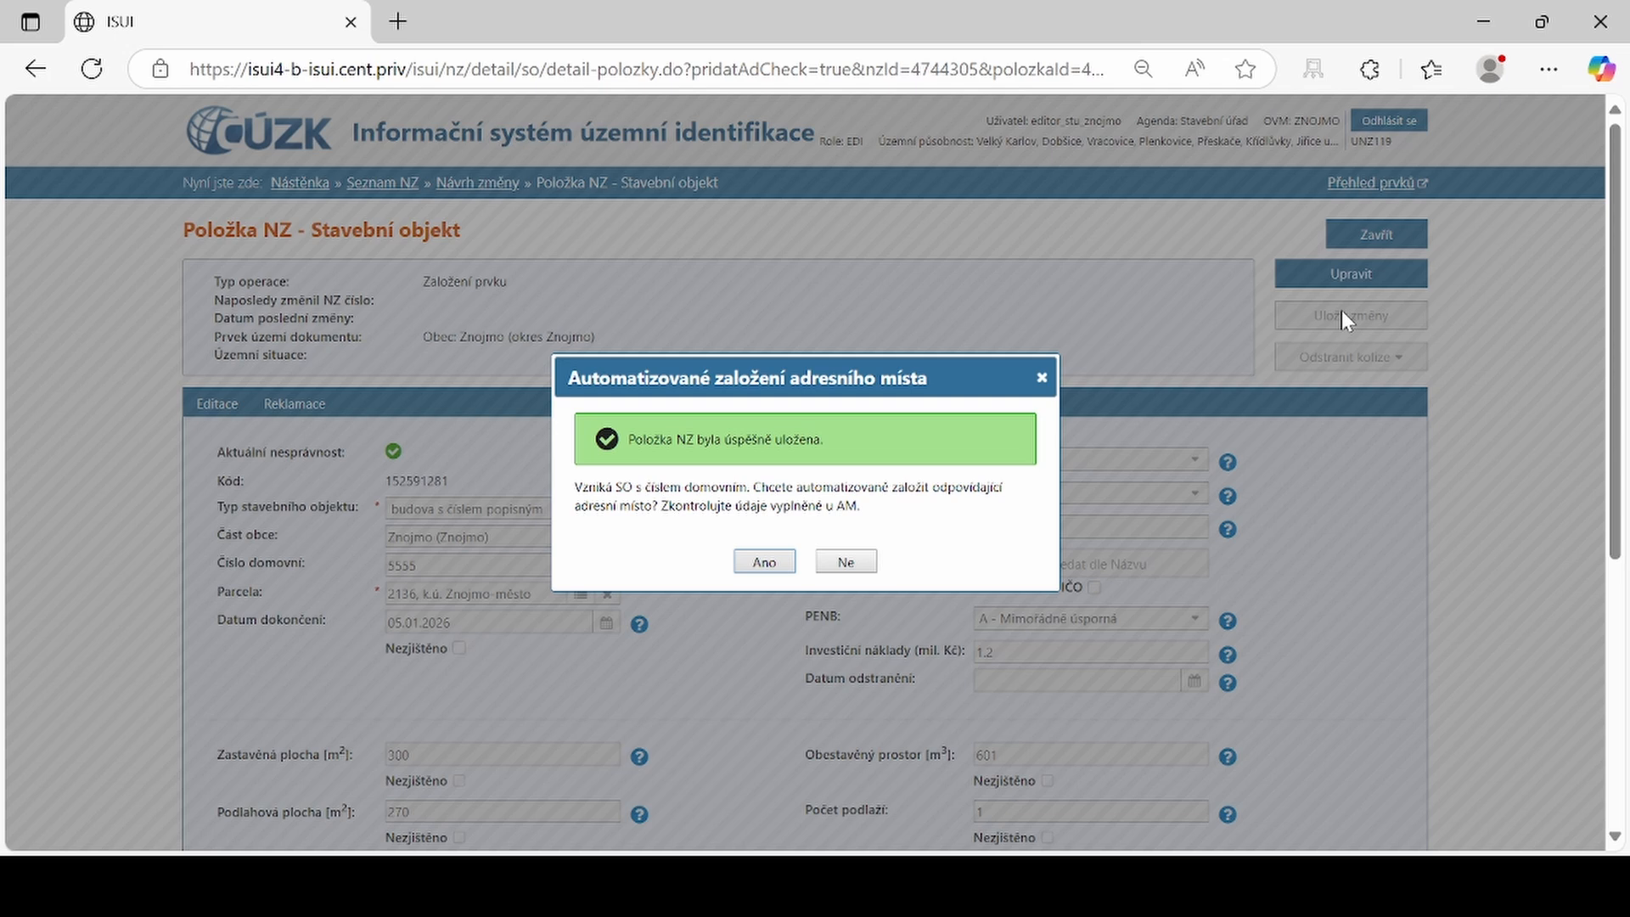
{"action": "left_click", "coordinate": [761, 564]}
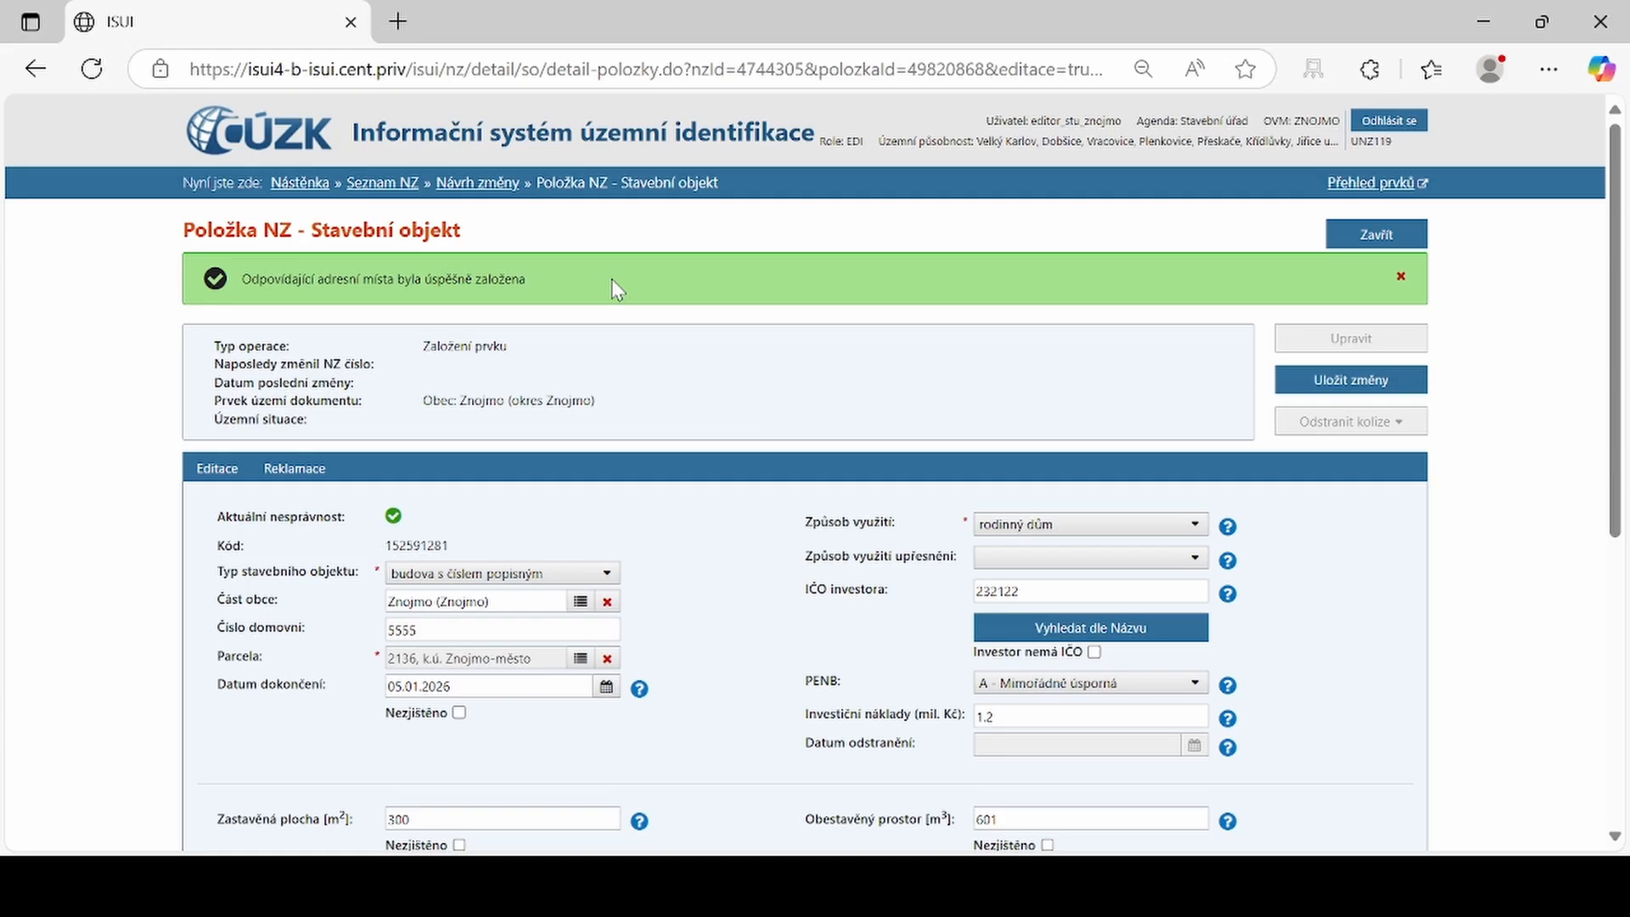
{"action": "left_click", "coordinate": [1357, 236]}
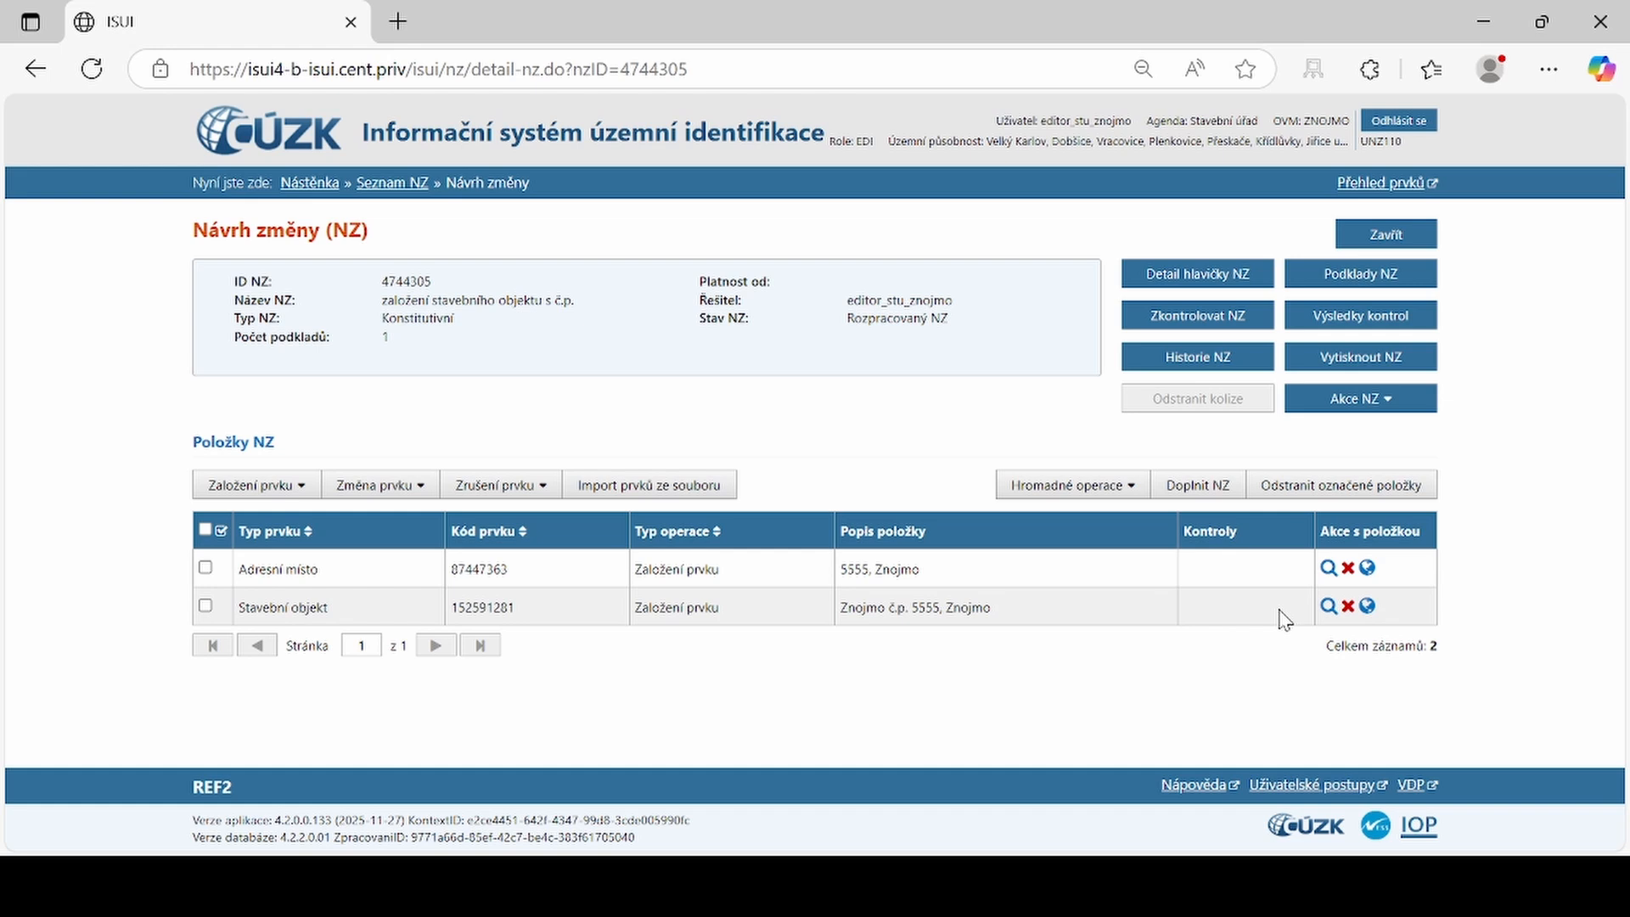
- Place the Stavební objekt's definition point on the map inside parcel 2136, save it and end the point editing
{"action": "left_click", "coordinate": [1367, 606]}
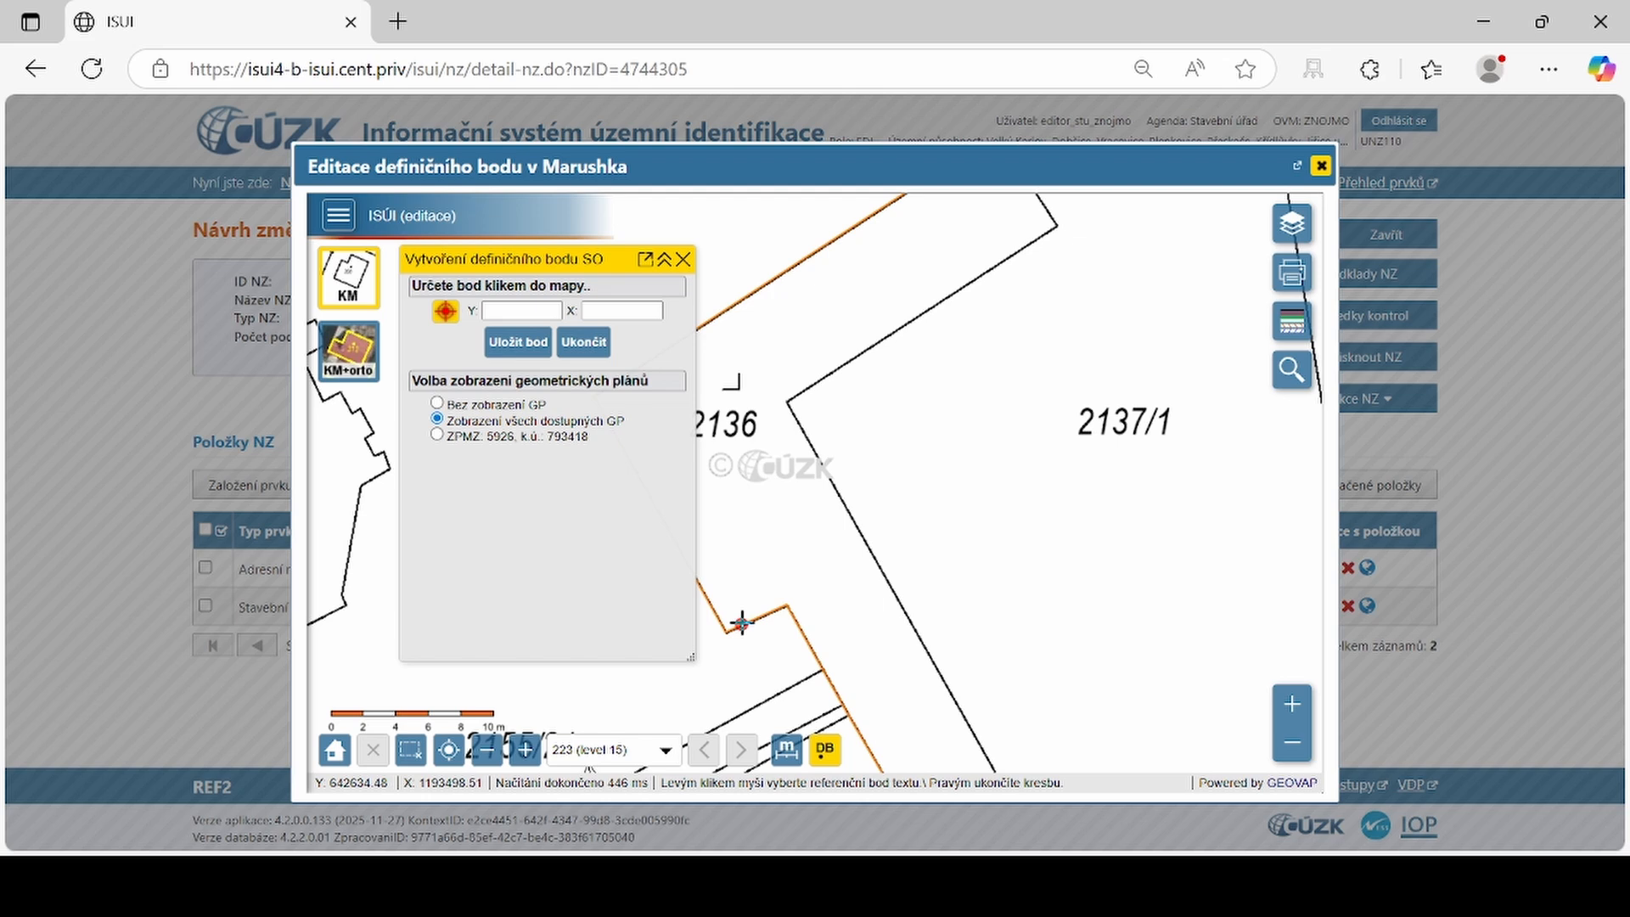
{"action": "left_click", "coordinate": [750, 498]}
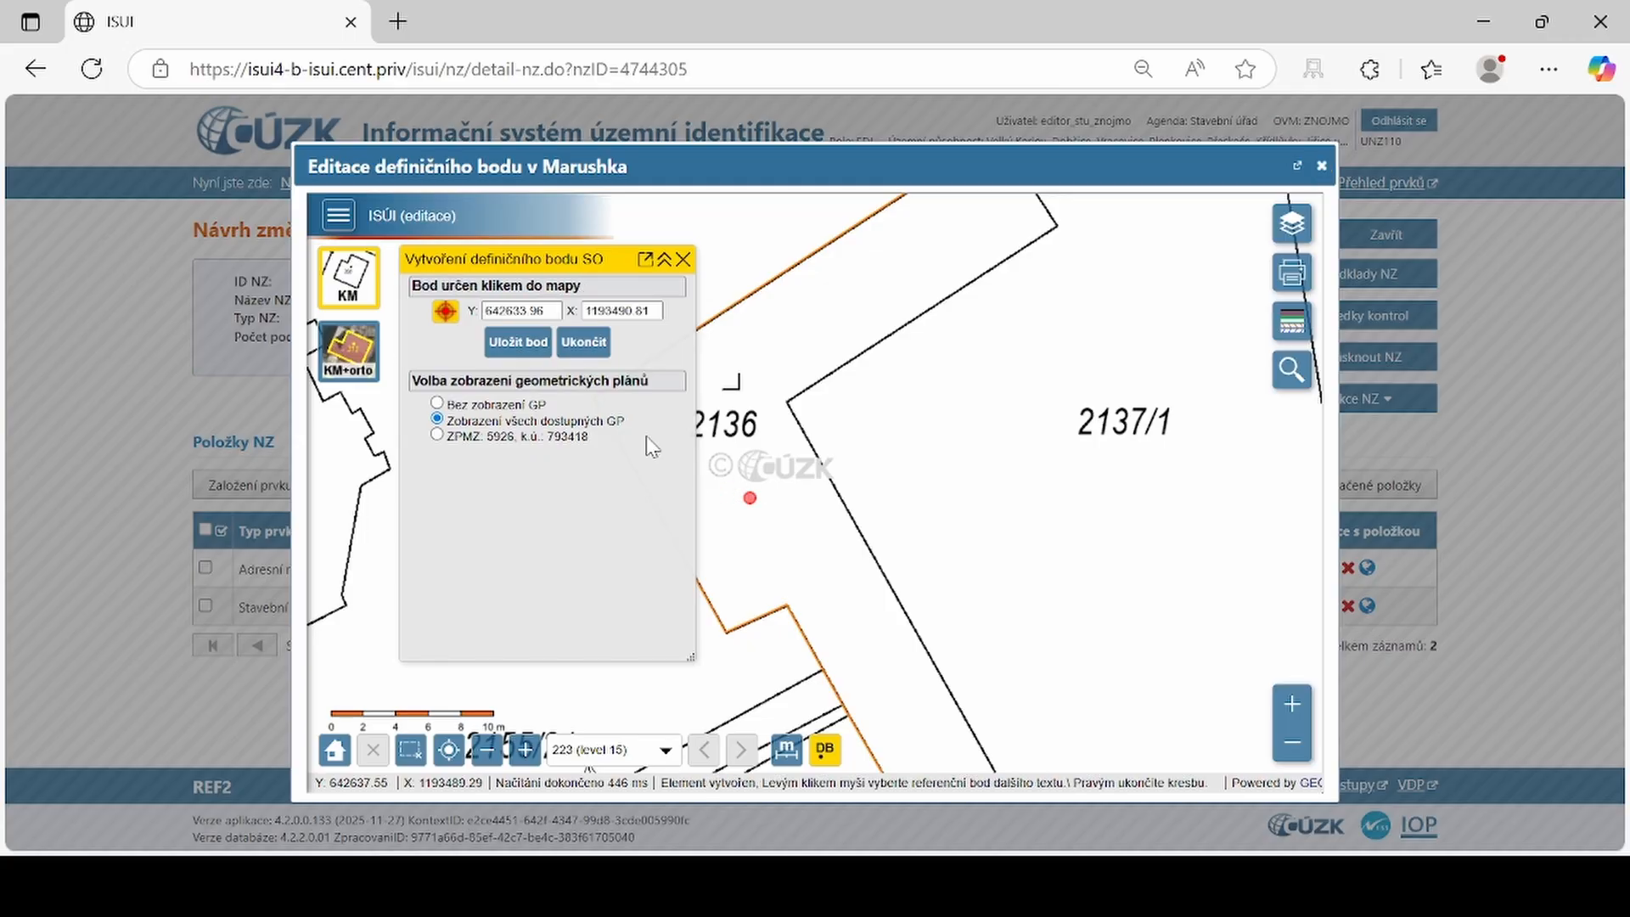
{"action": "left_click", "coordinate": [519, 343]}
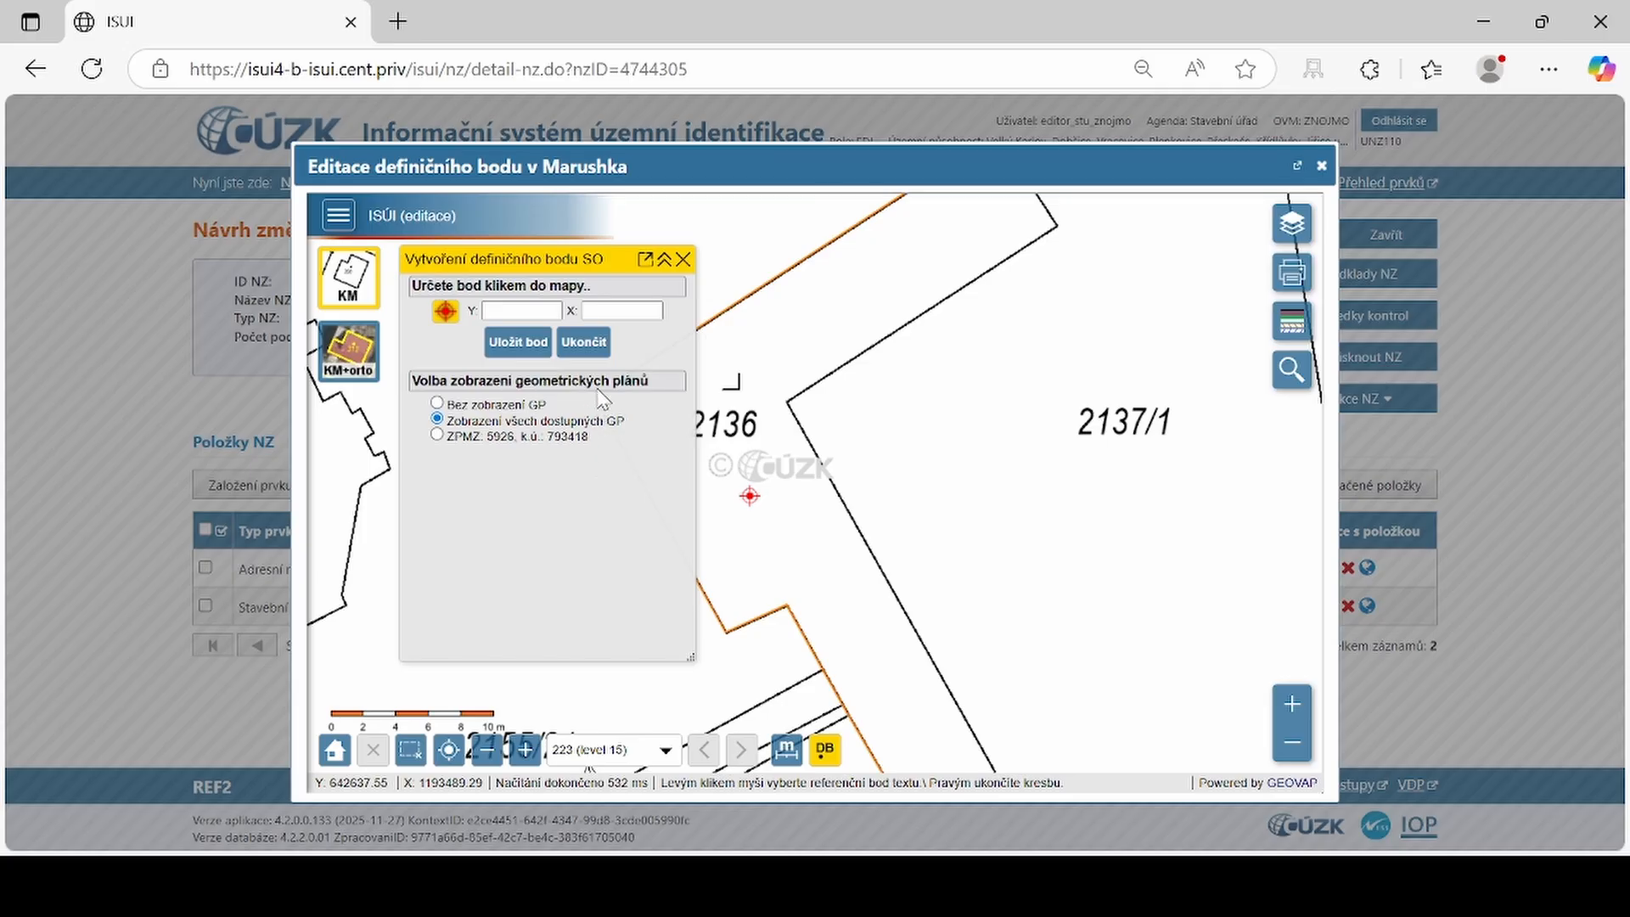
{"action": "left_click", "coordinate": [586, 344]}
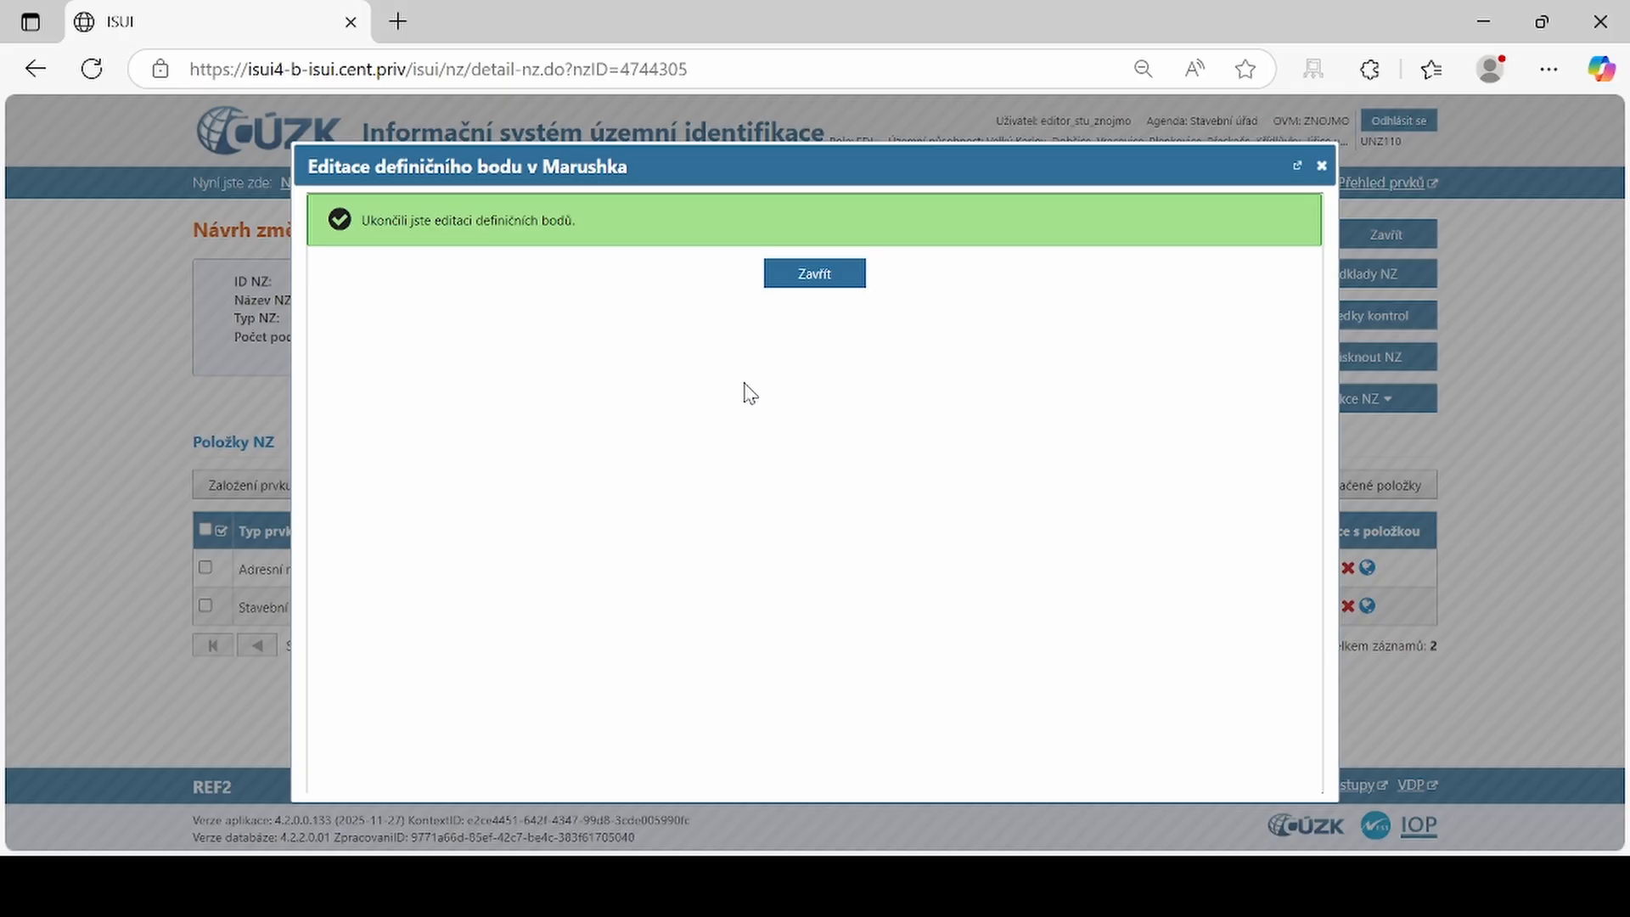
{"action": "left_click", "coordinate": [818, 281]}
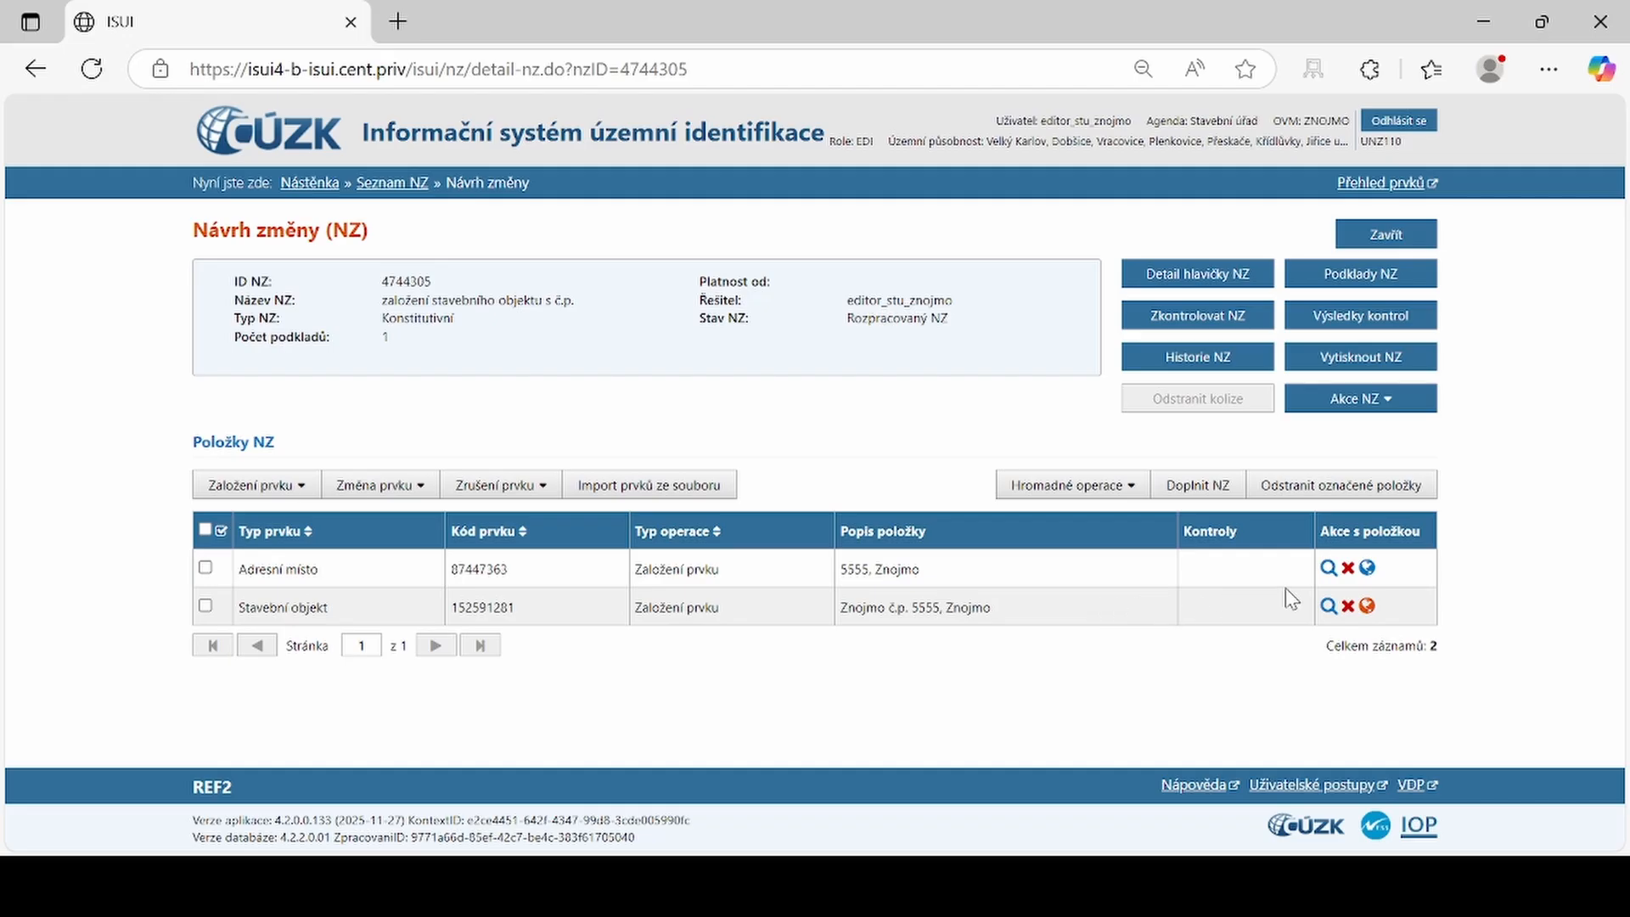
- Review the Stavební objekt item's saved attributes and definition point coordinates, and return to the change proposal
{"action": "left_click", "coordinate": [1328, 608]}
{"action": "scroll", "coordinate": [1299, 620], "scroll_direction": "down", "scroll_amount": 4}
{"action": "scroll", "coordinate": [1298, 623], "scroll_direction": "down", "scroll_amount": 1}
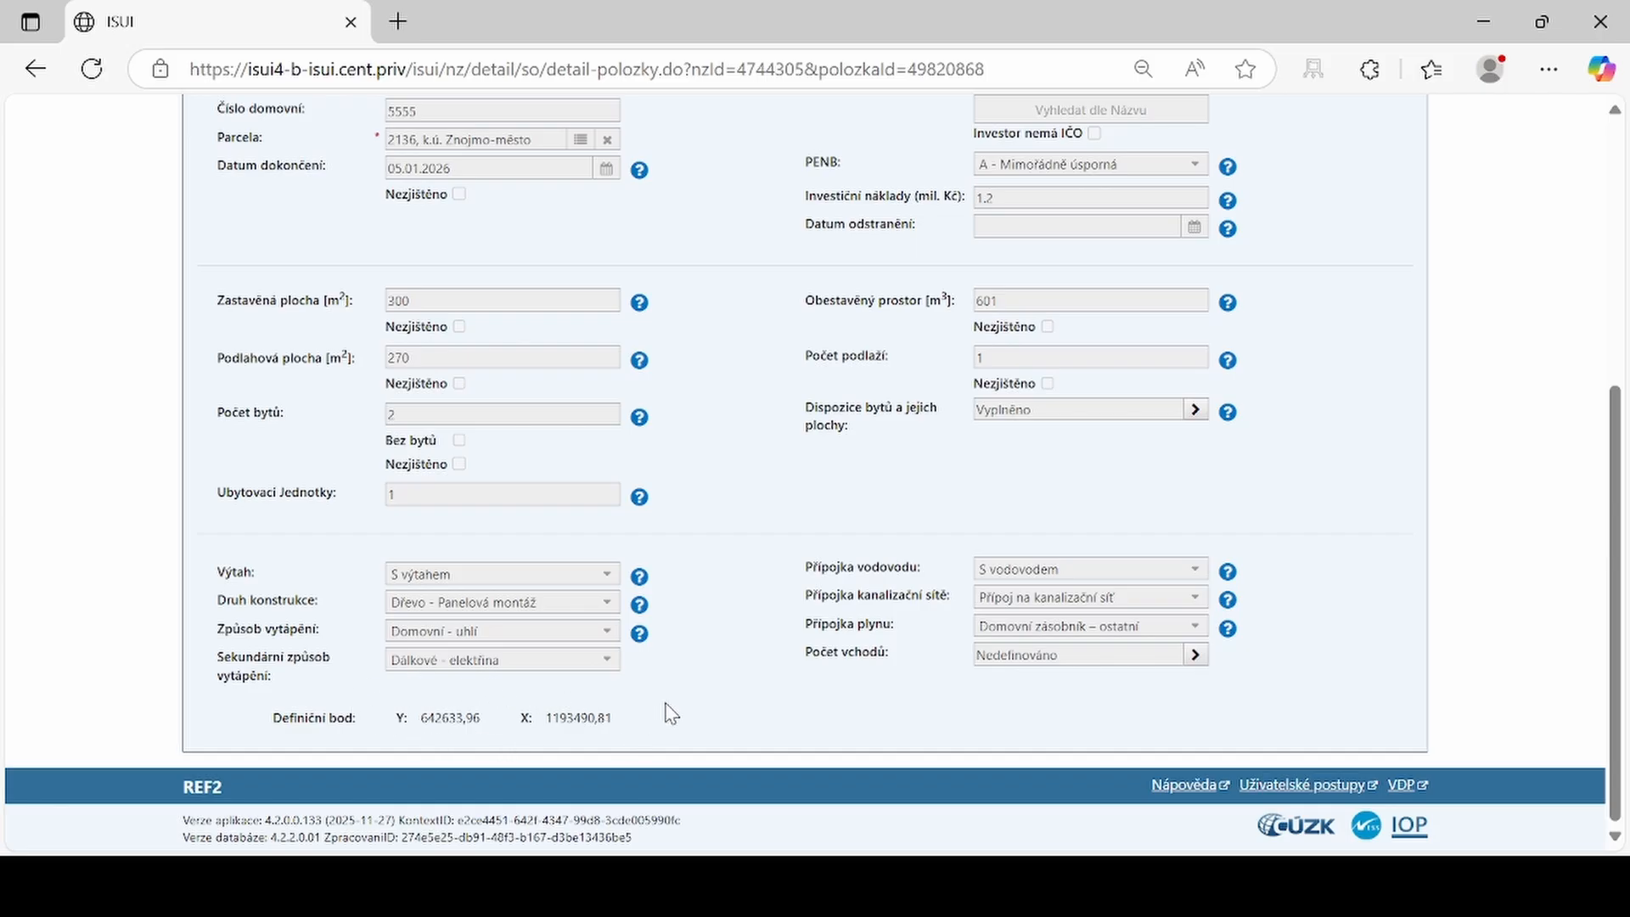
{"action": "scroll", "coordinate": [688, 695], "scroll_direction": "up", "scroll_amount": 5}
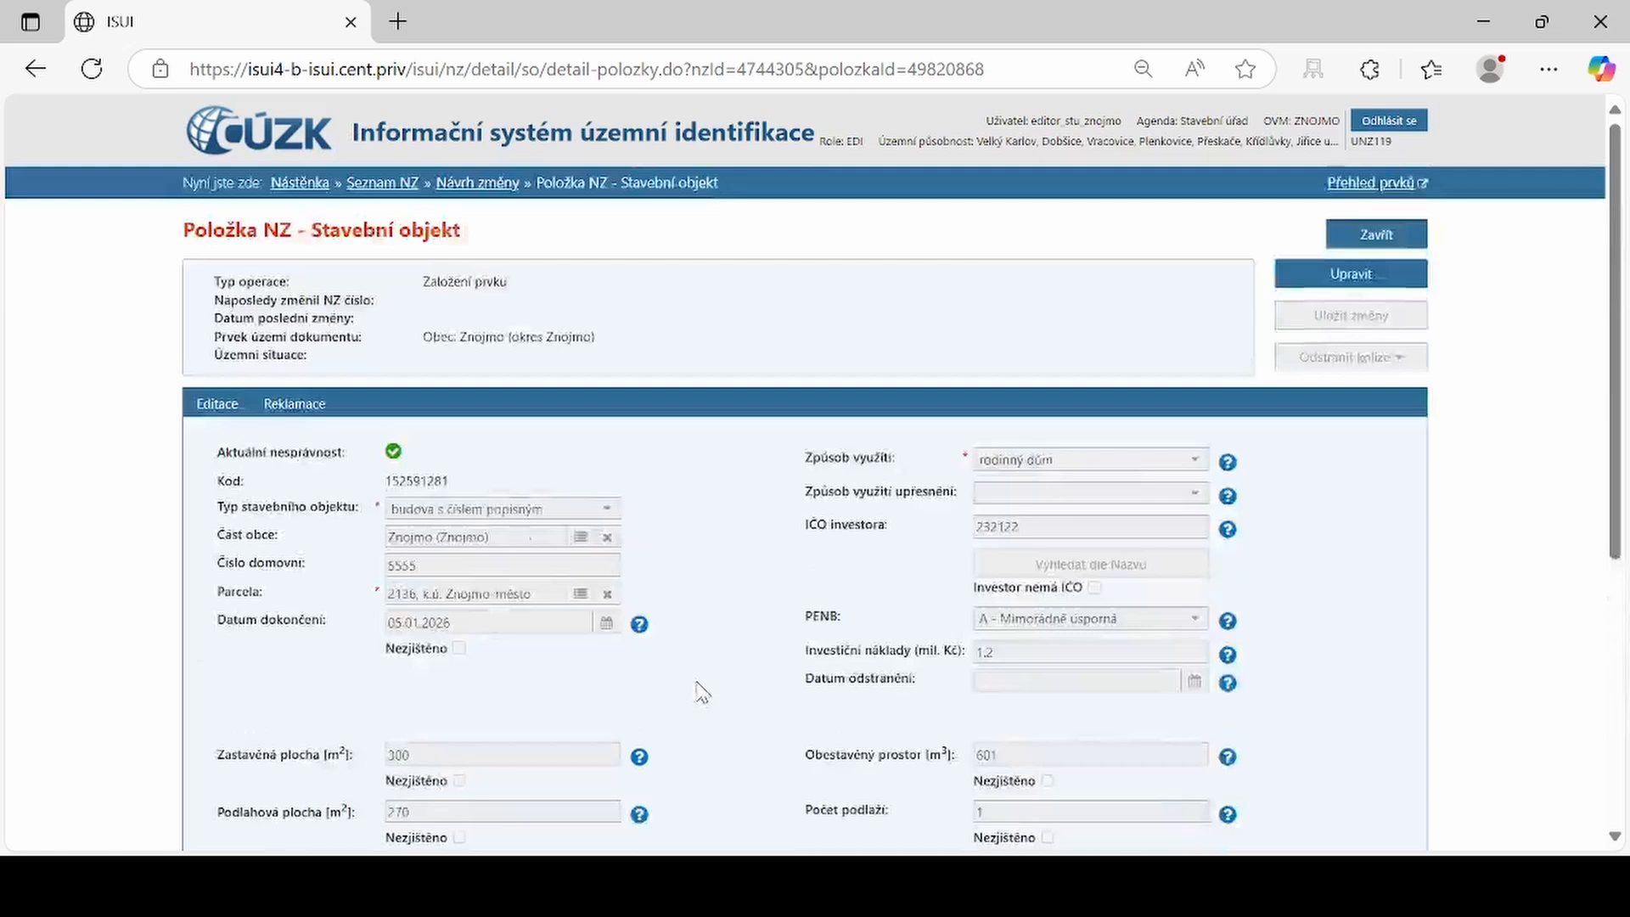
{"action": "left_click", "coordinate": [1356, 242]}
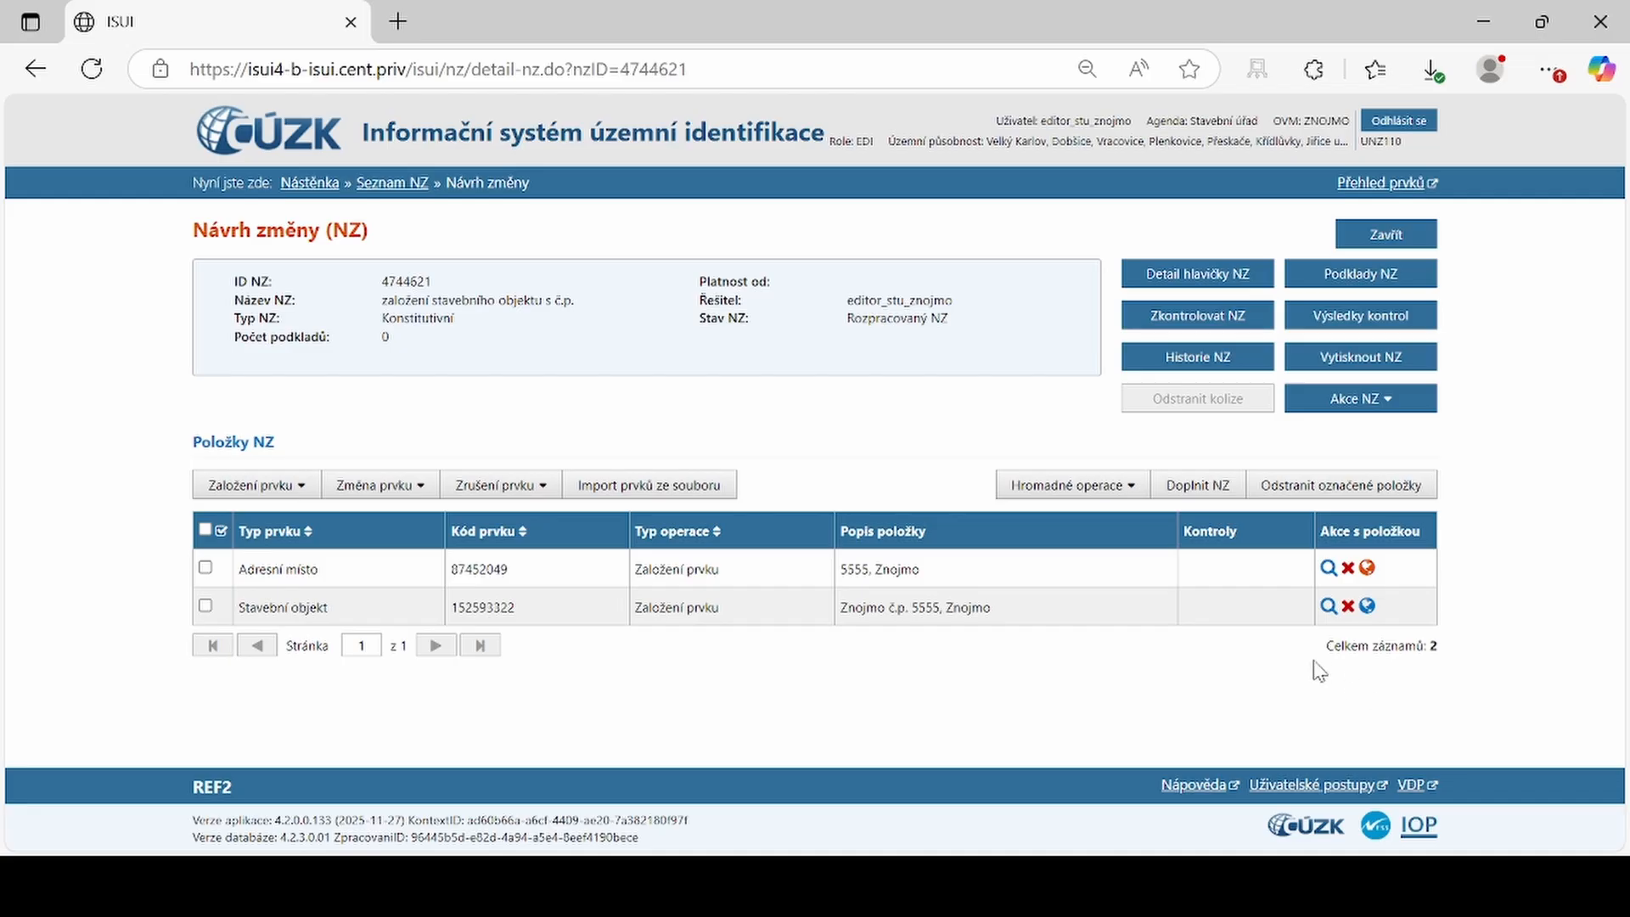
- Place the Adresní místo's definition point inside parcel 2136 at about Y 642626, X 1193474, save it and end the point editing
{"action": "left_click", "coordinate": [1367, 568]}
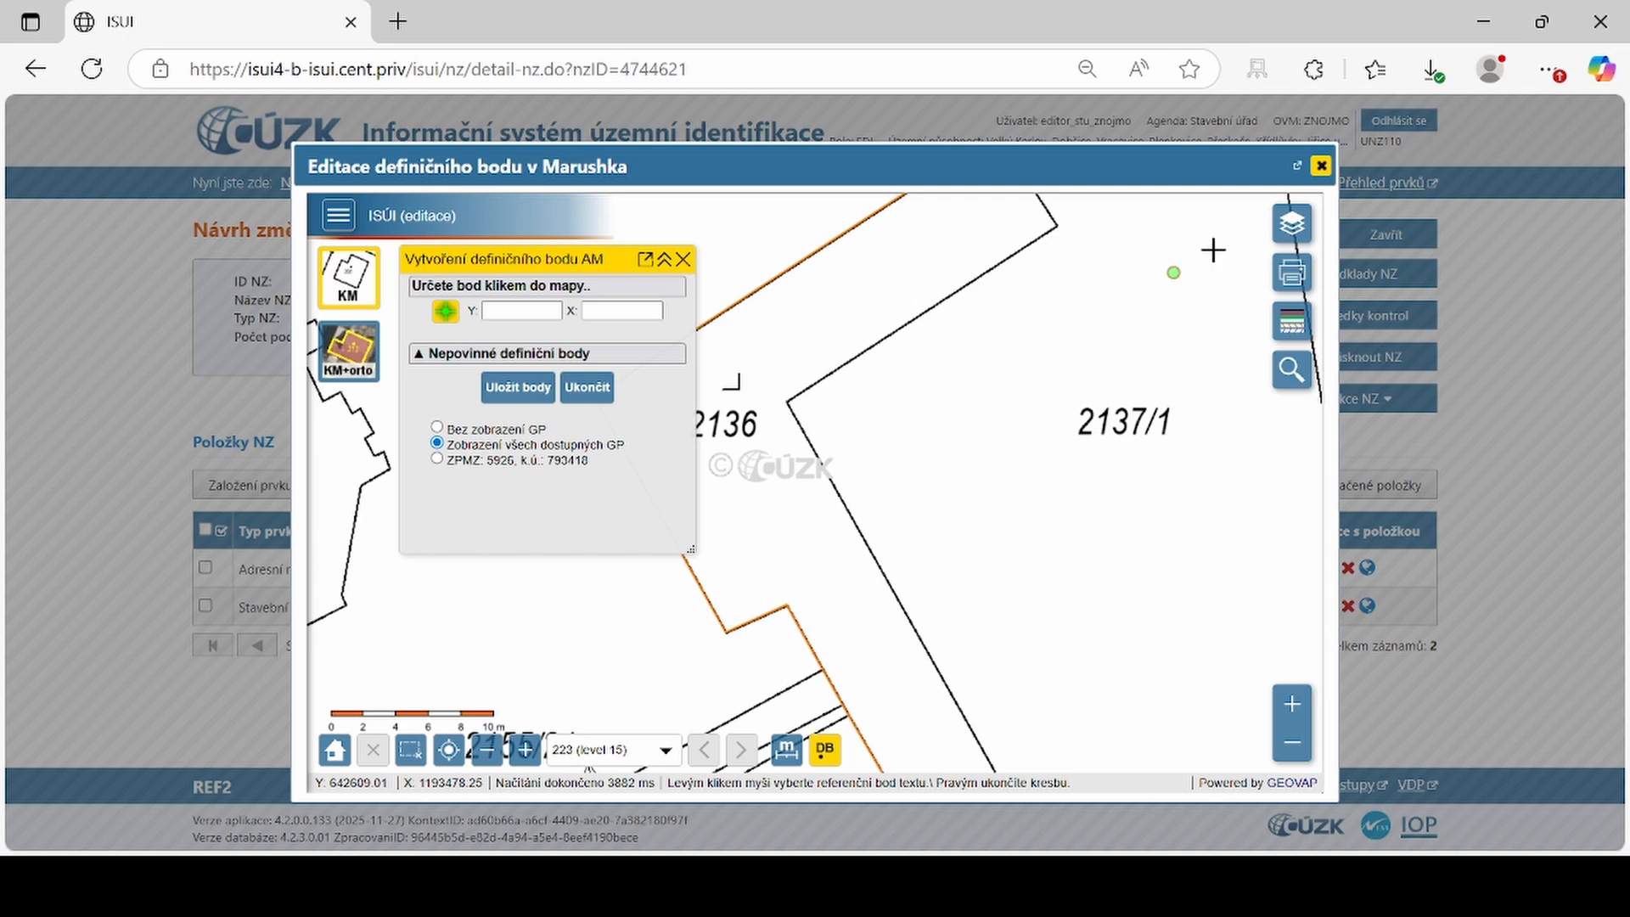
{"action": "left_click", "coordinate": [1297, 166]}
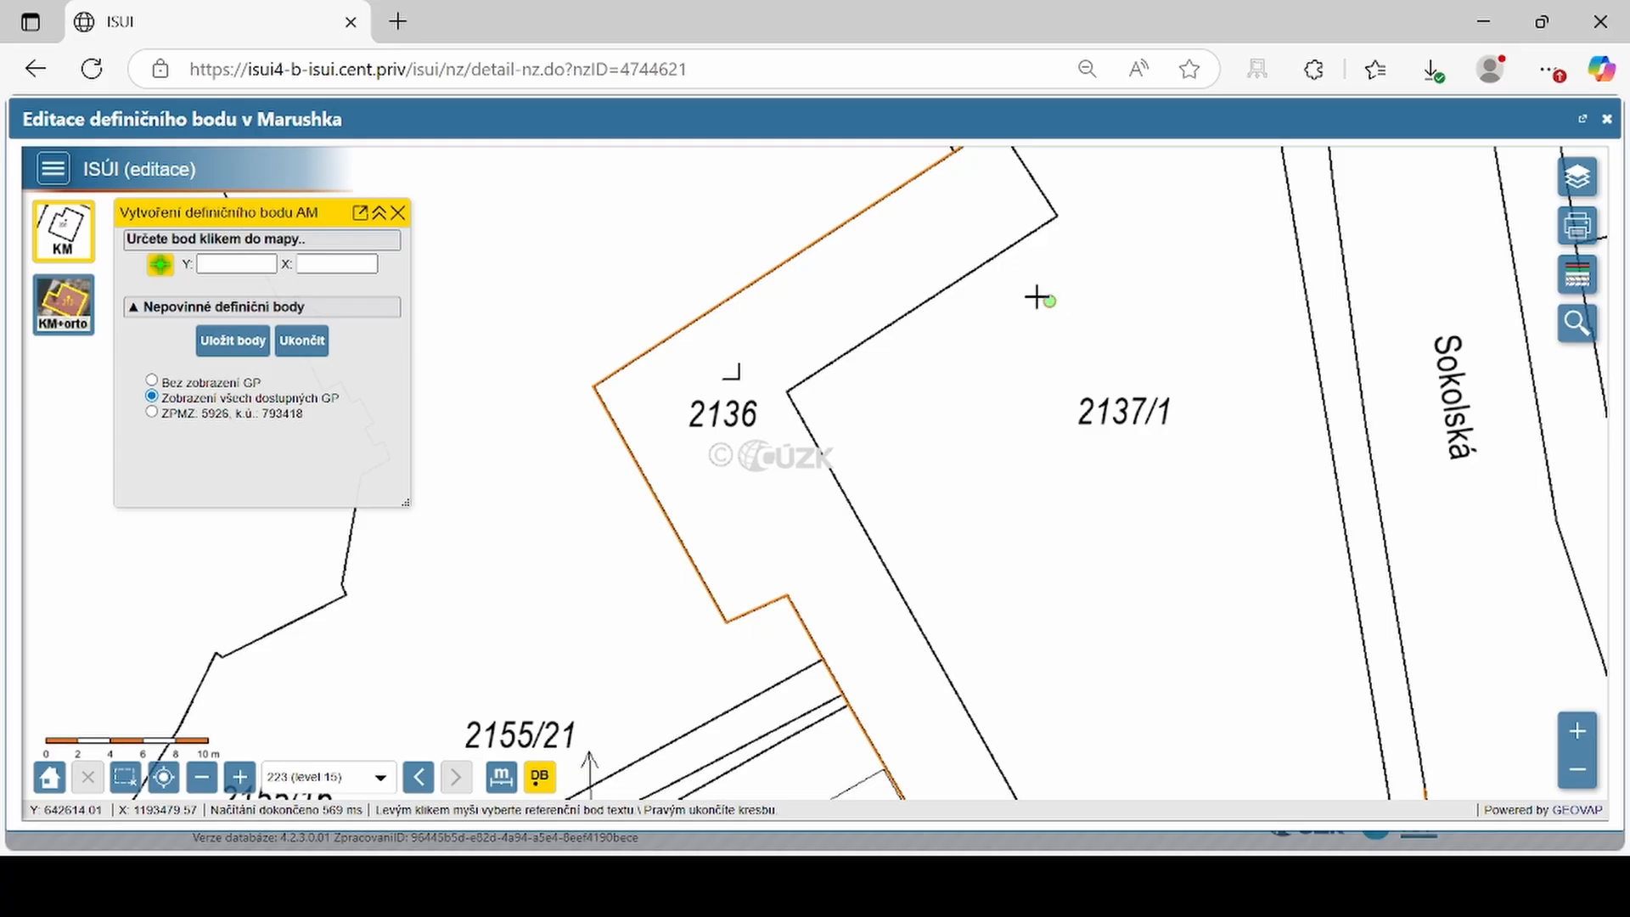
{"action": "left_click", "coordinate": [883, 218]}
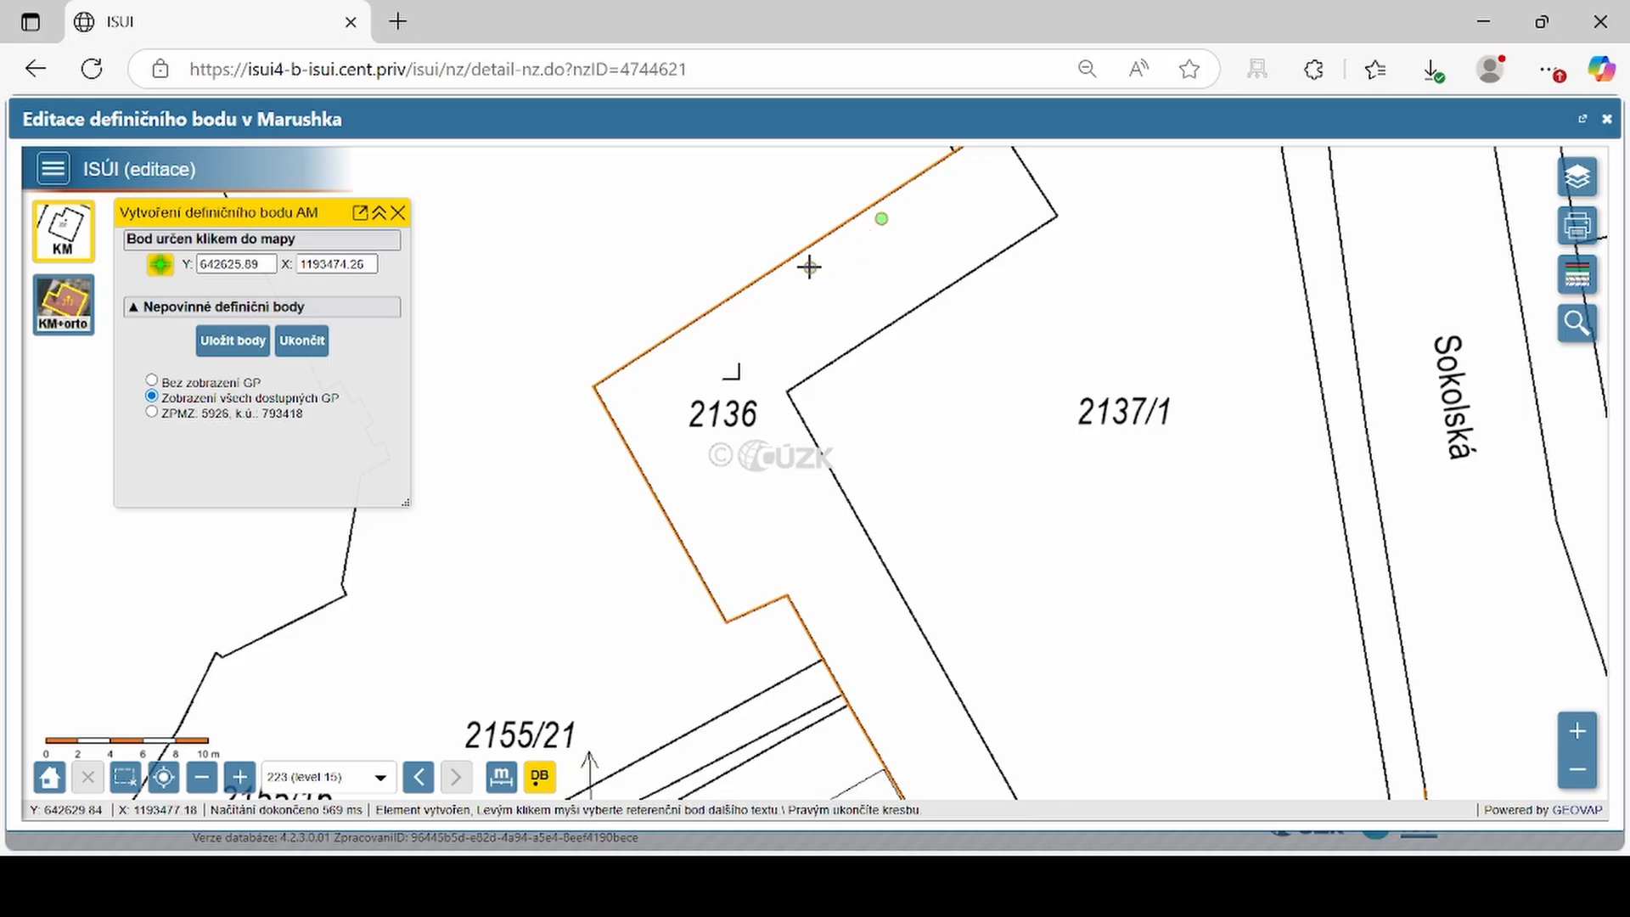
{"action": "left_click", "coordinate": [223, 352]}
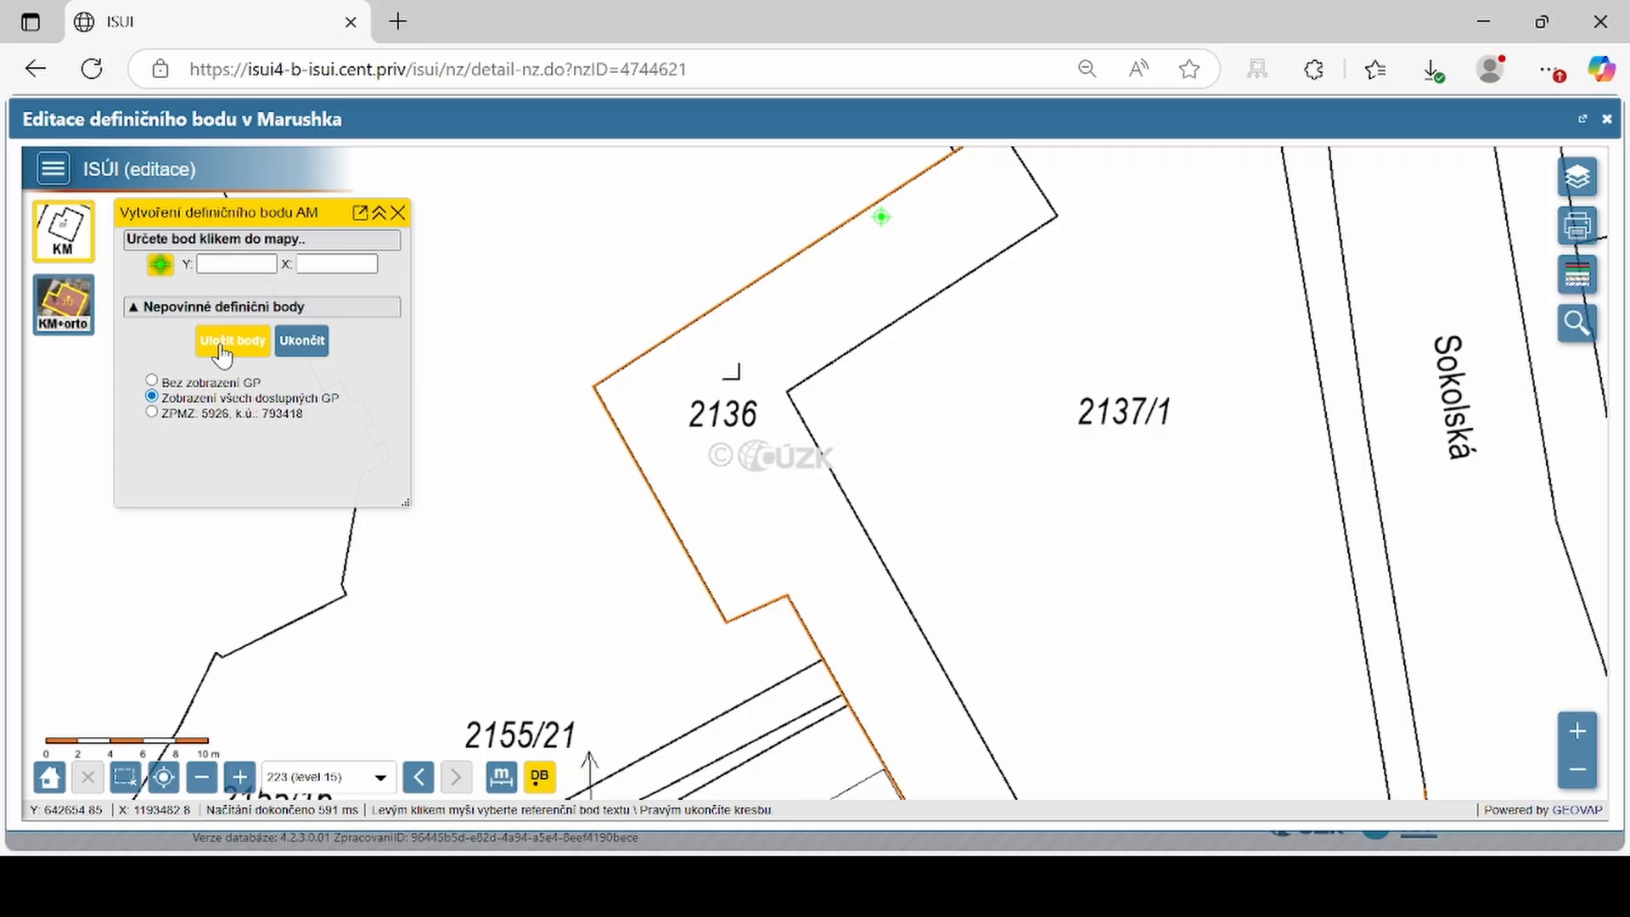
{"action": "left_click", "coordinate": [314, 350]}
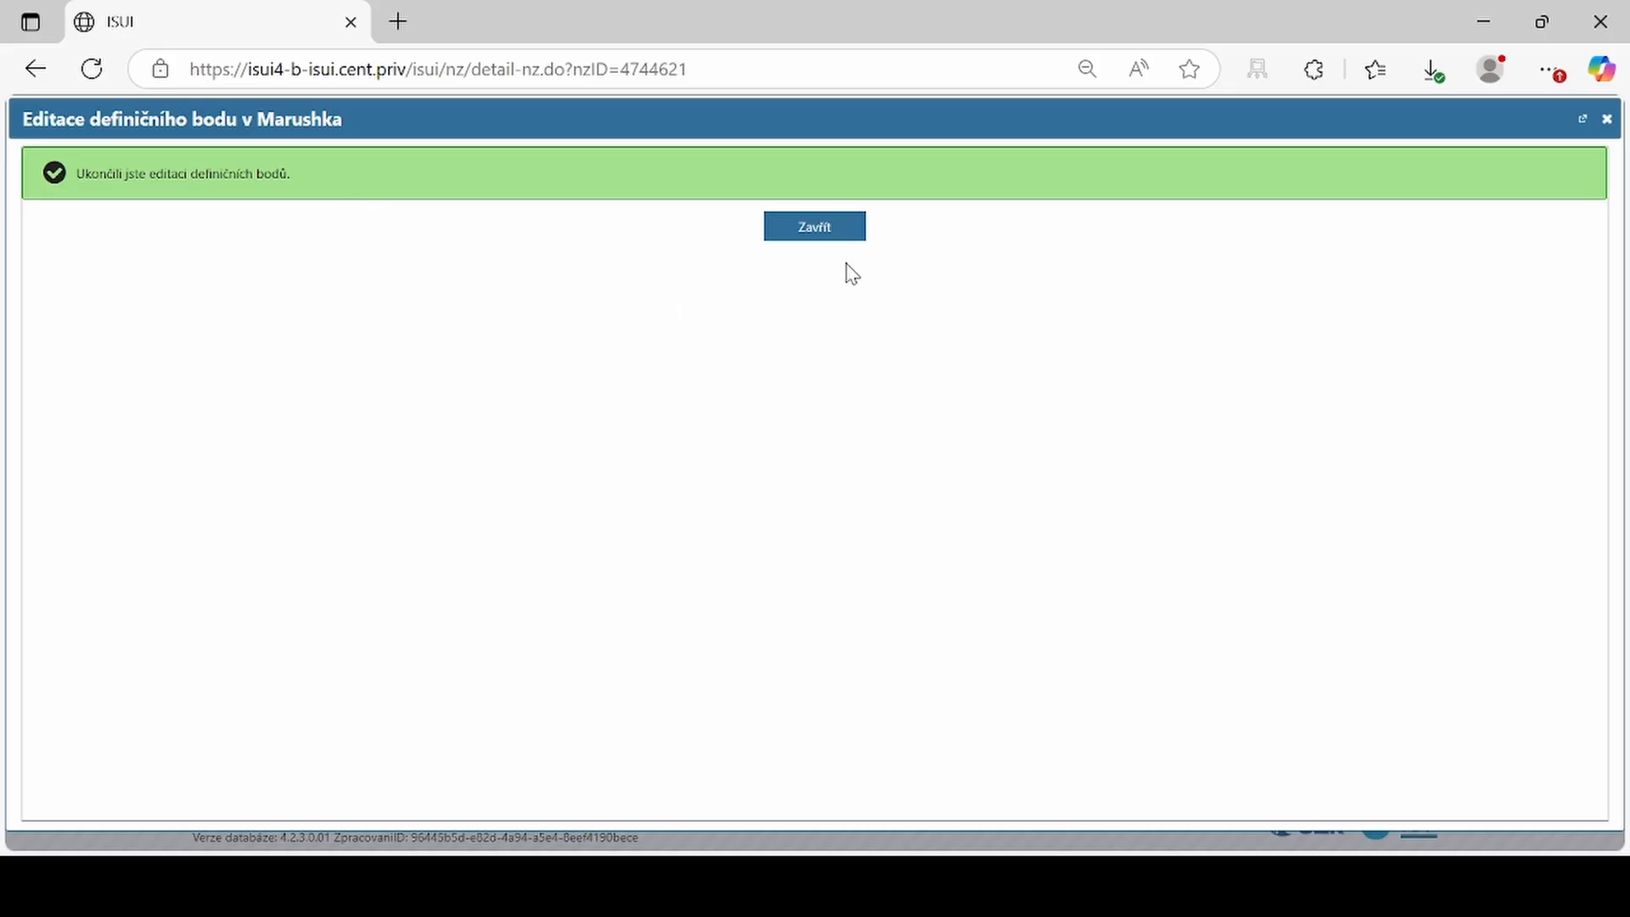
{"action": "left_click", "coordinate": [817, 238]}
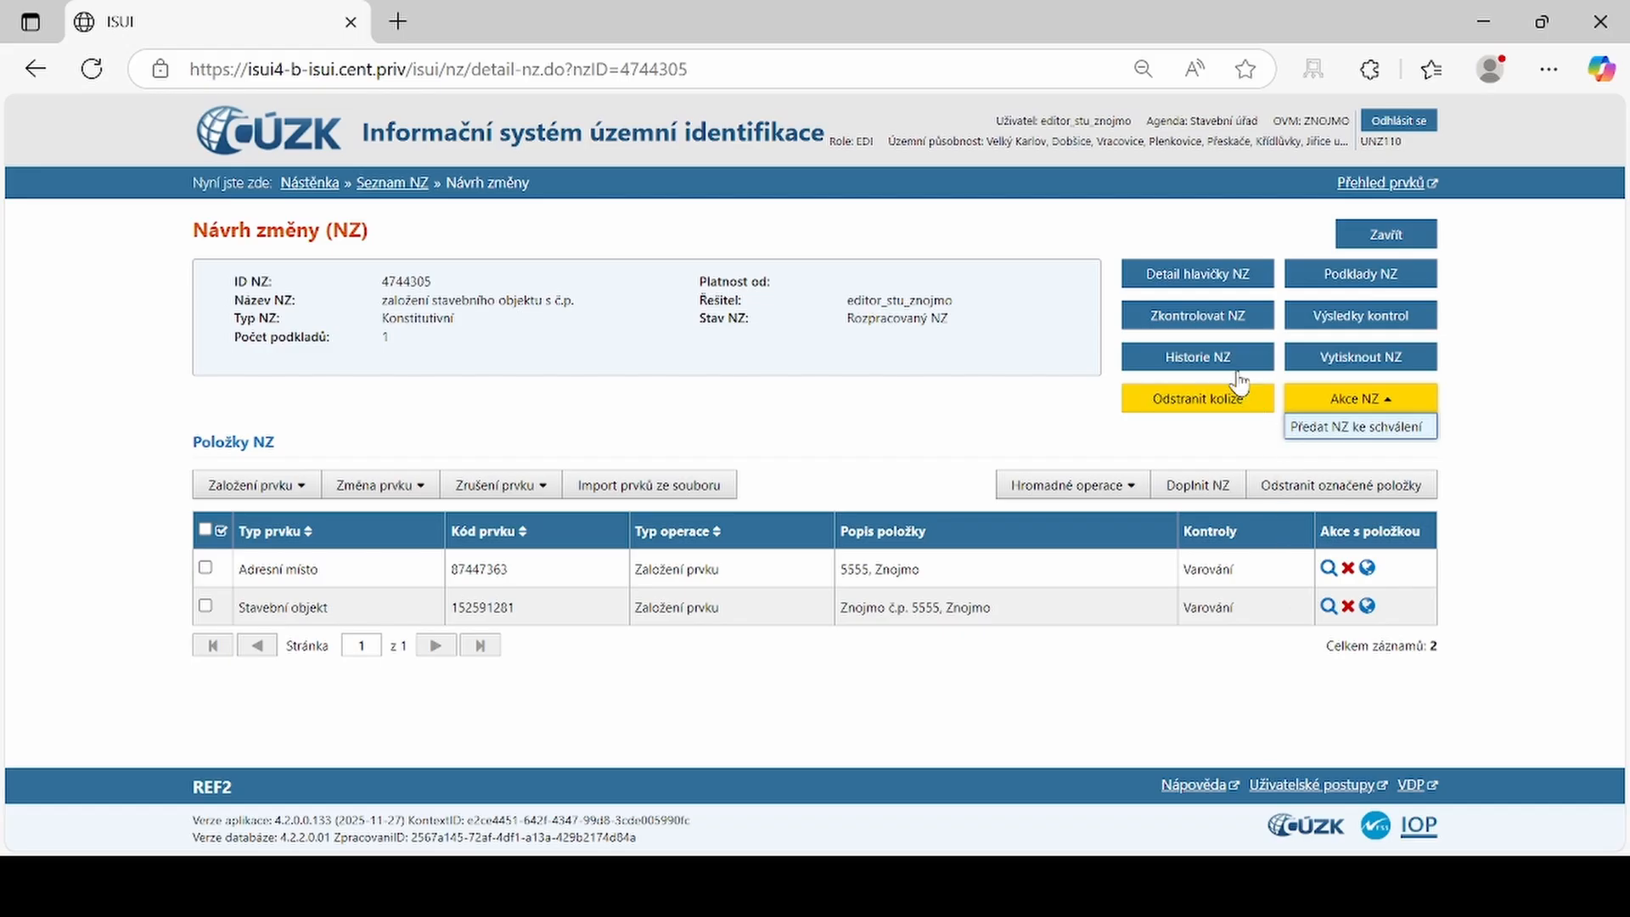
- Run the checks on the change proposal, examine the SO0549 warning's detail in the check results, and return to the proposal
{"action": "left_click", "coordinate": [1178, 322]}
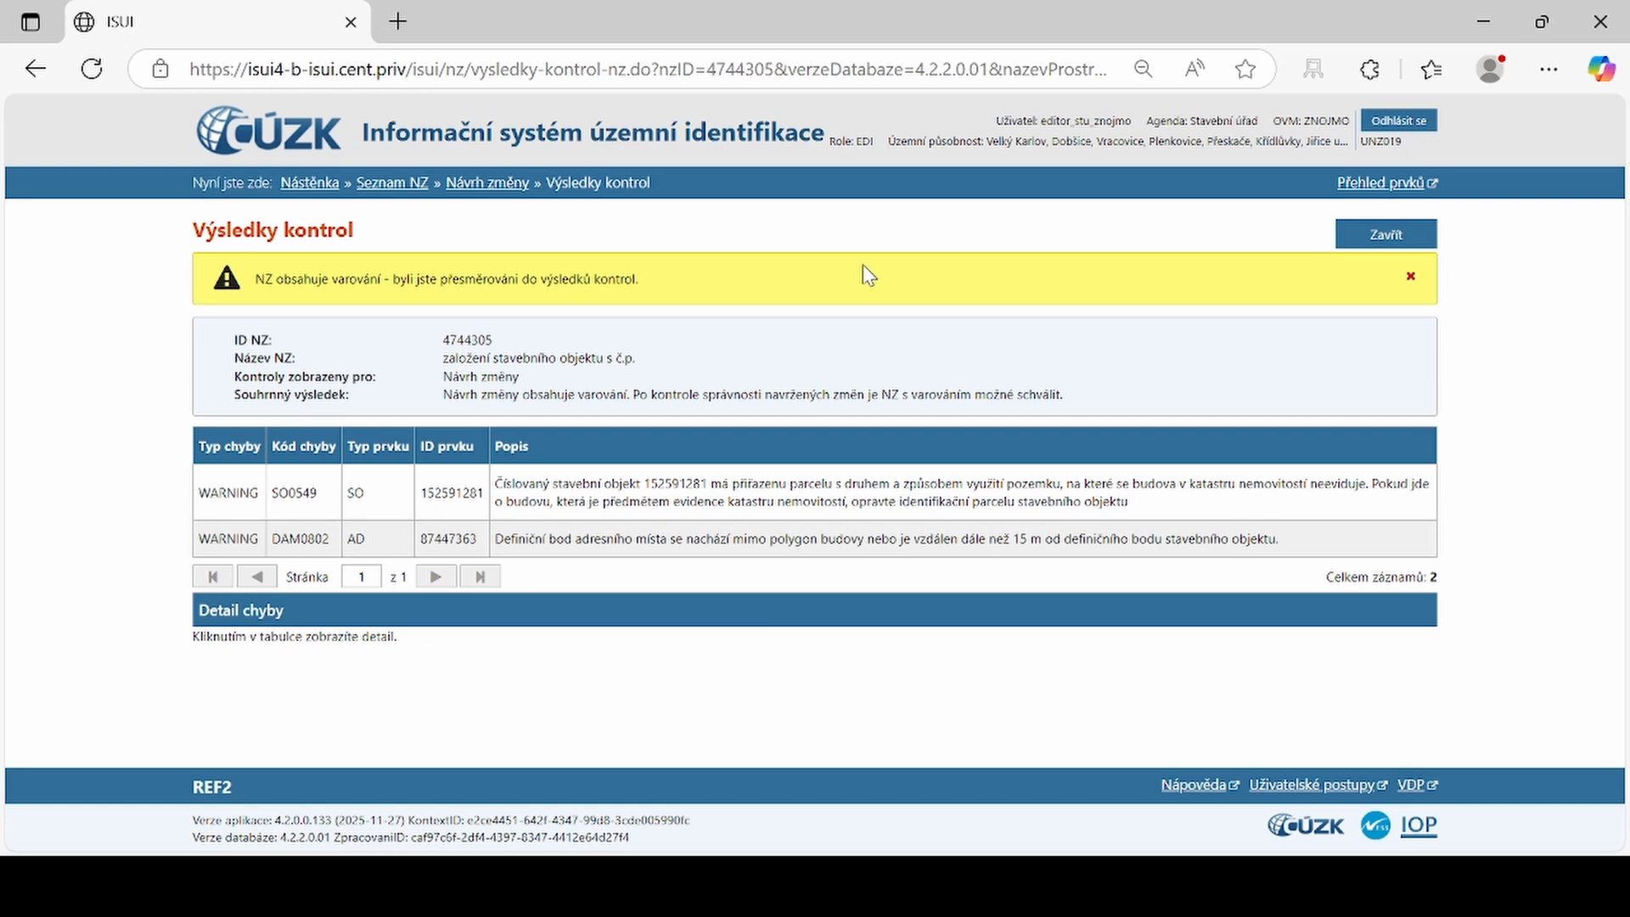
{"action": "left_click", "coordinate": [1368, 244]}
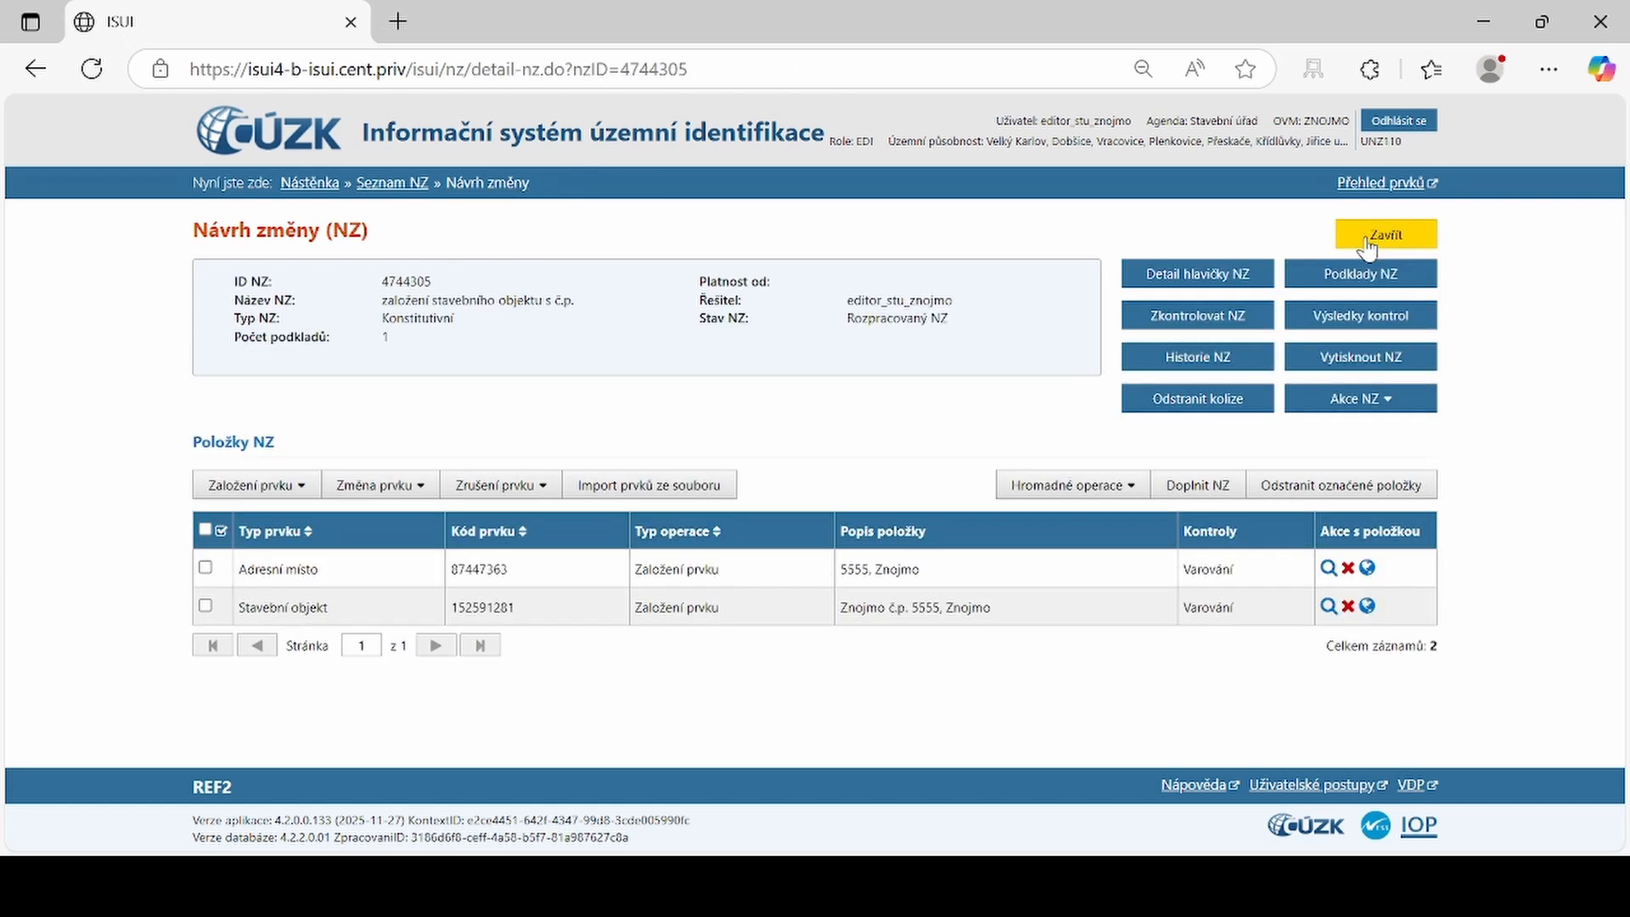
{"action": "left_click", "coordinate": [1351, 319]}
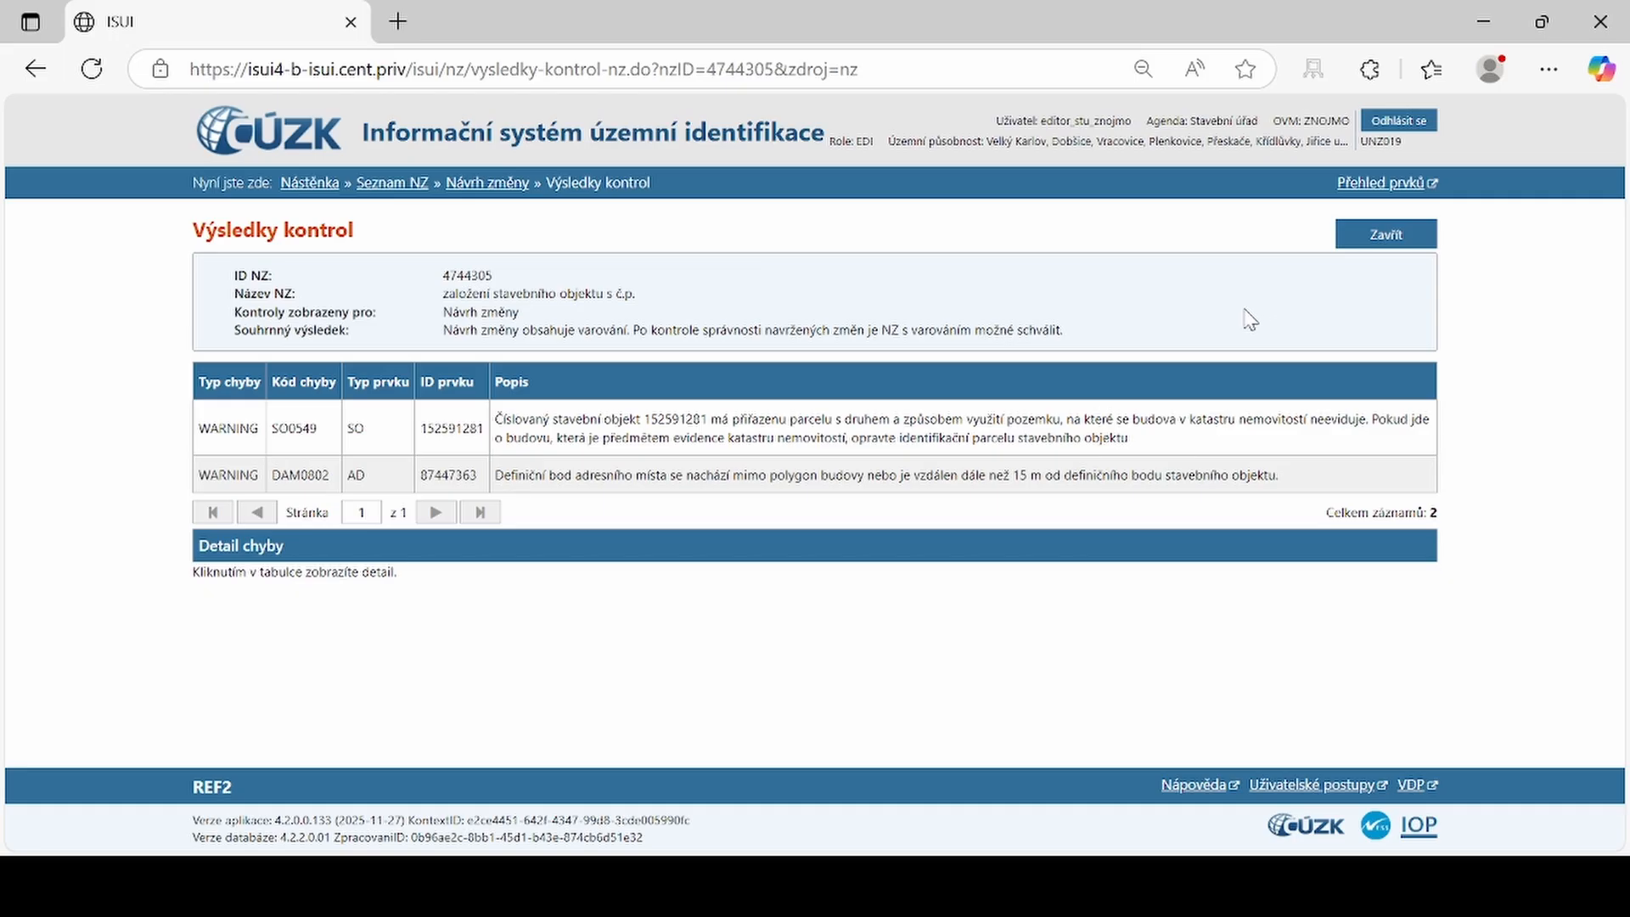
{"action": "left_click", "coordinate": [1148, 440]}
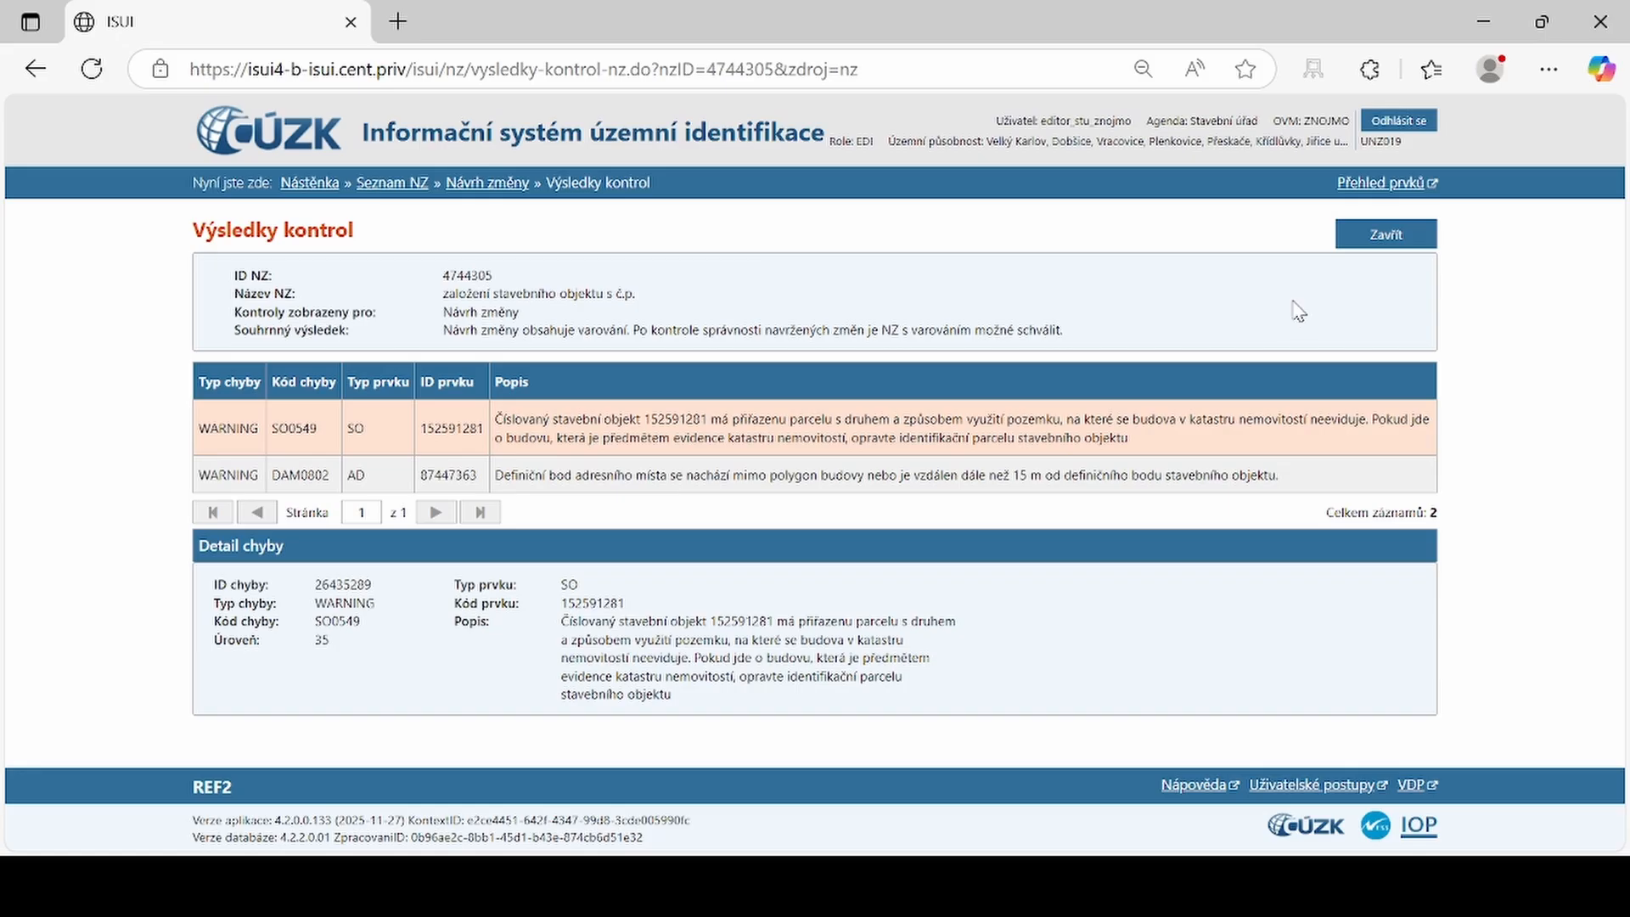
{"action": "left_click", "coordinate": [1368, 251]}
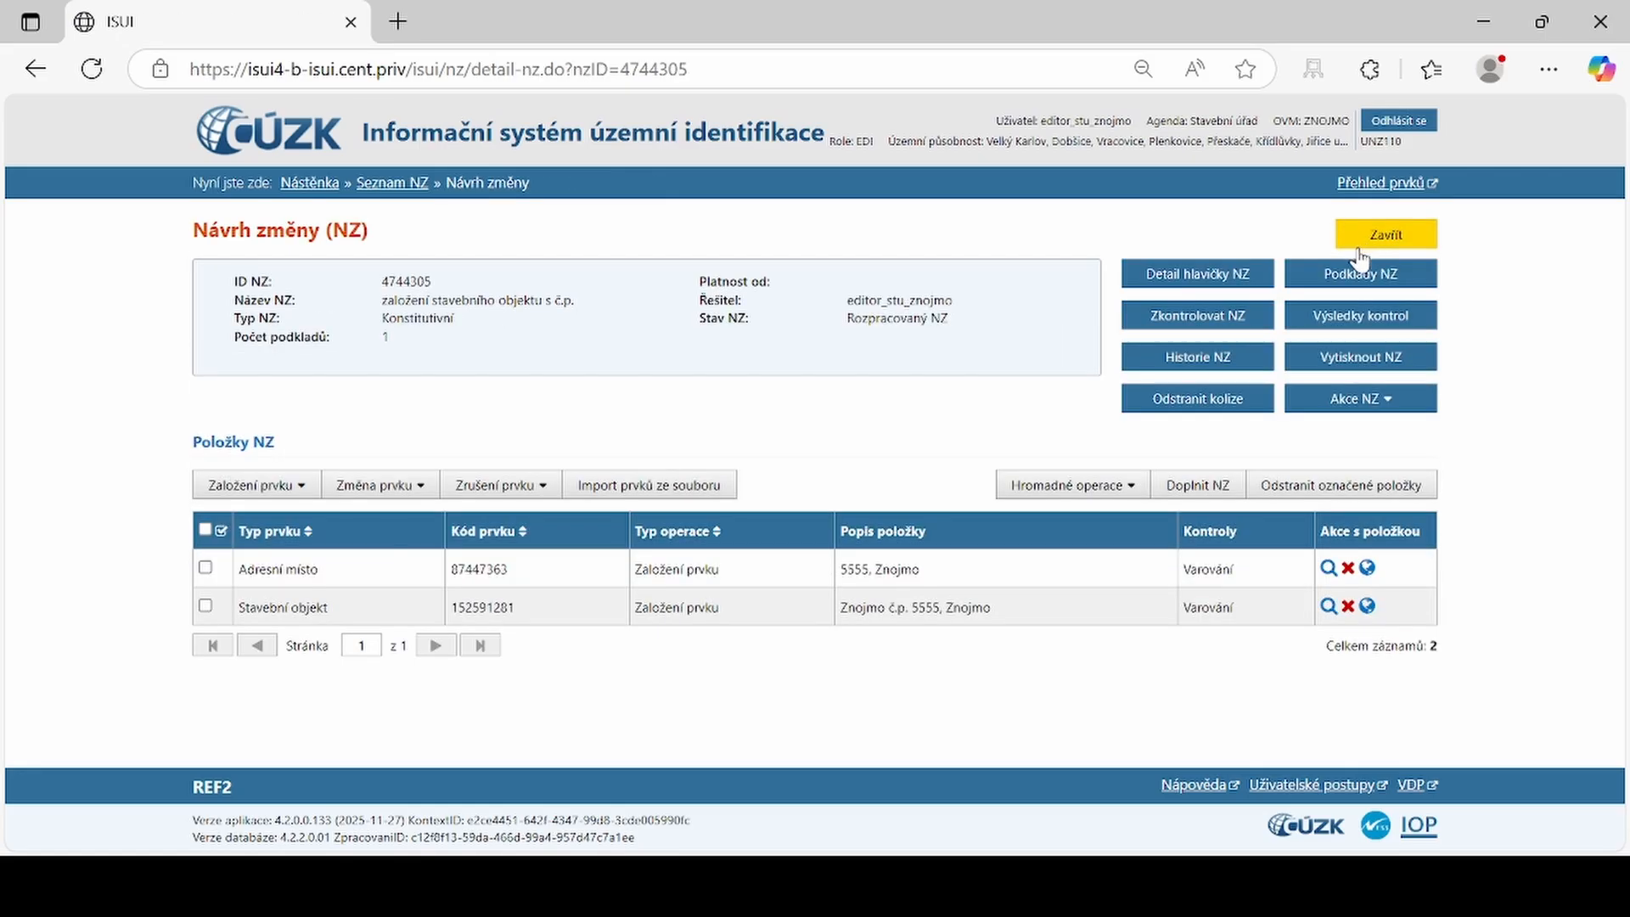